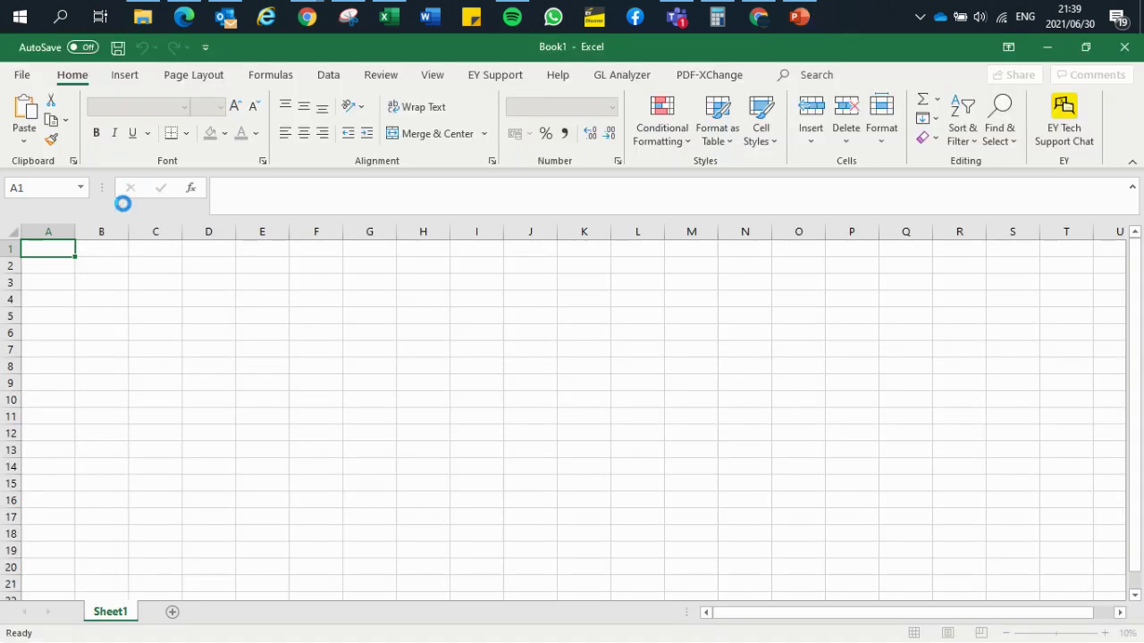
# Widen column A to about four times its width and enter the heading "Details" in A1.
pyautogui.click(110, 251)
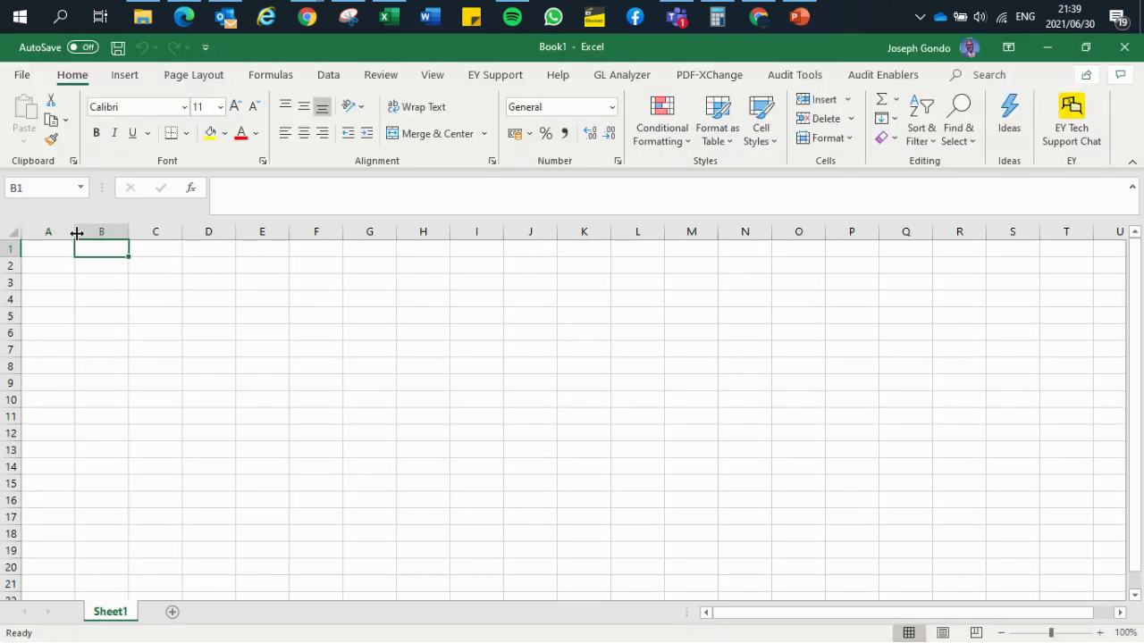
pyautogui.moveTo(75, 231); pyautogui.dragTo(232, 231)
pyautogui.click(72, 232)
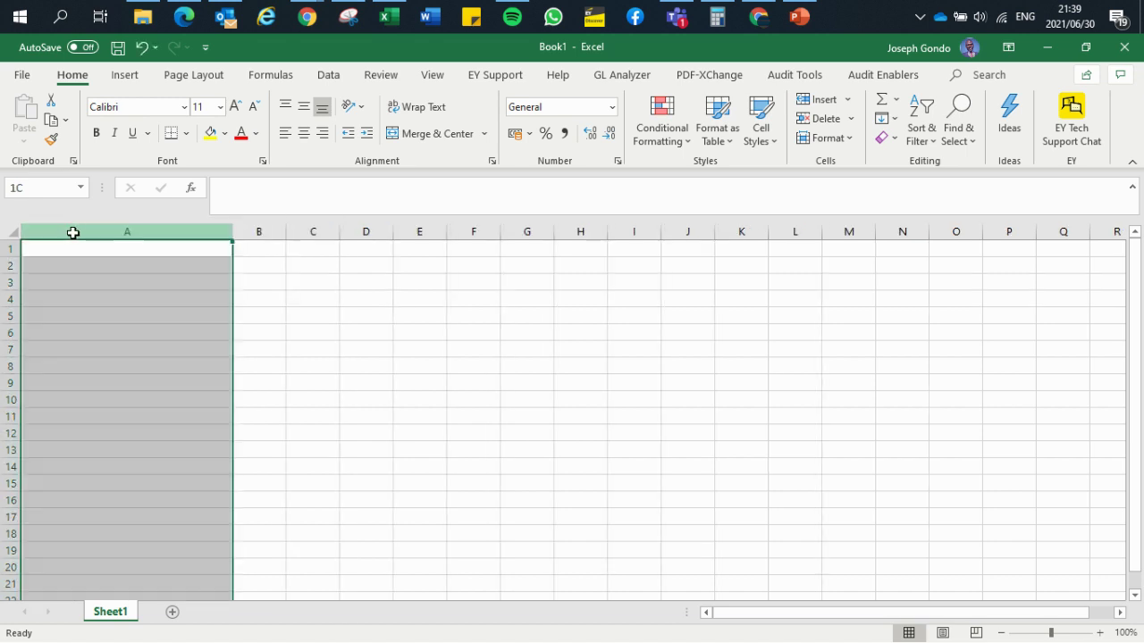
pyautogui.click(111, 246)
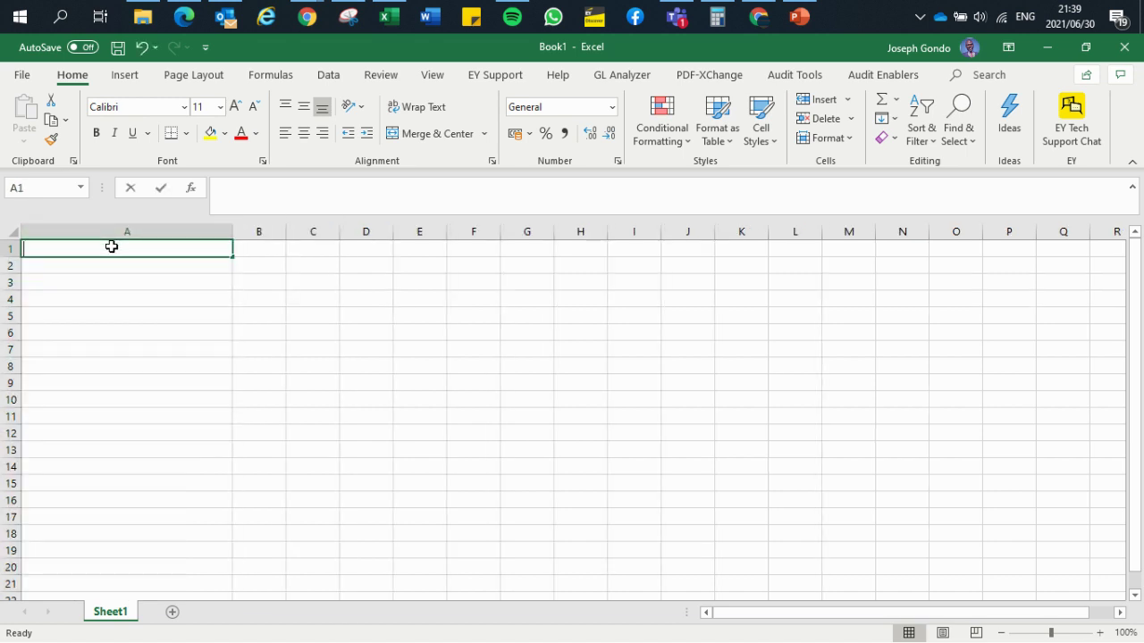
pyautogui.write('Dey')
pyautogui.press('BackSpace')
pyautogui.write('tails')
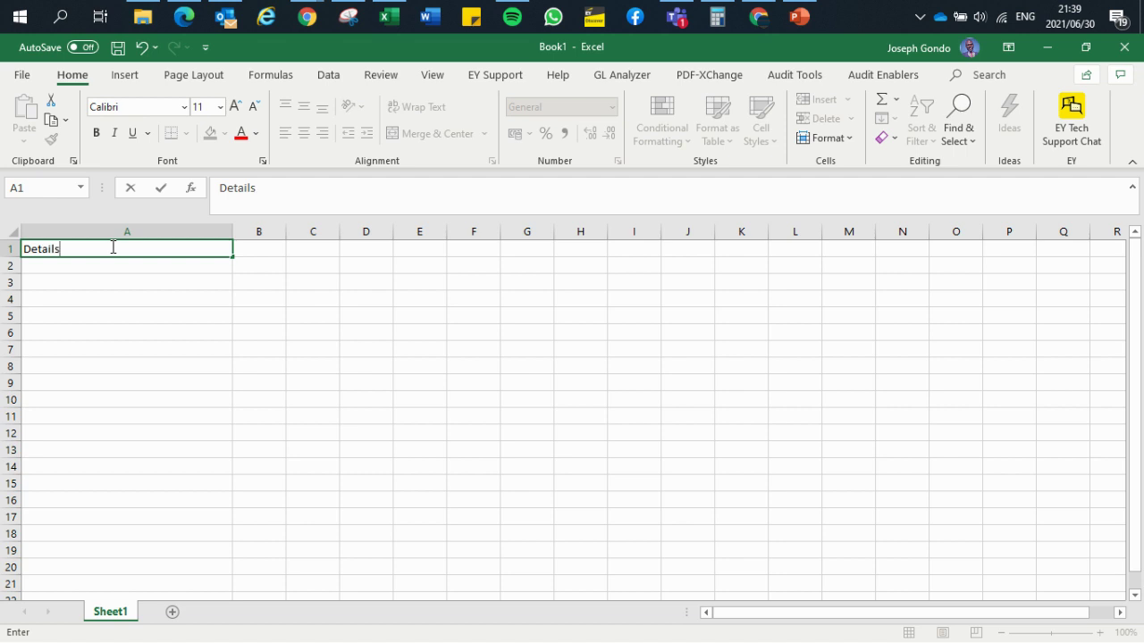
pyautogui.press('pagedown')
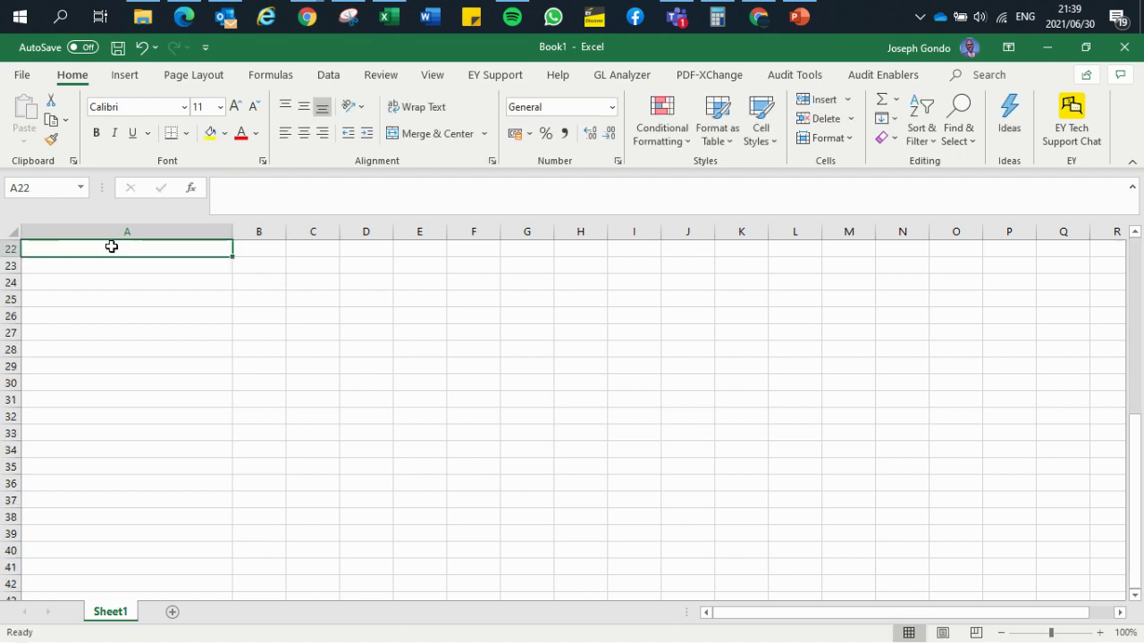
pyautogui.press('pageup')
# Enter the heading "Life of Mine Basis" in B1 and widen column B to fit it.
pyautogui.press('Right')
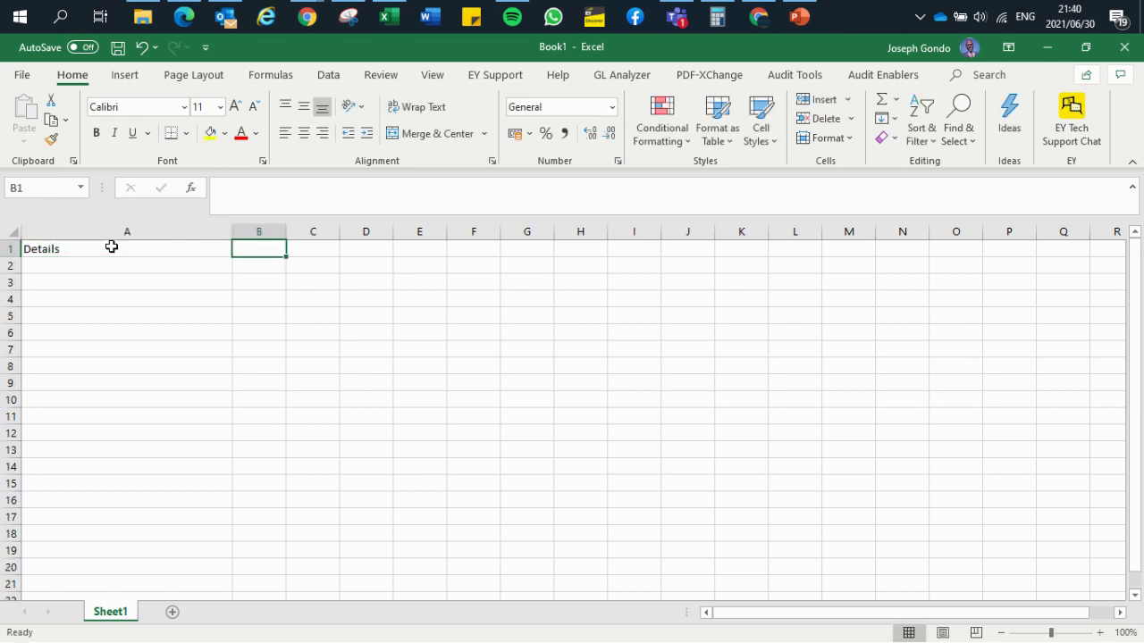
pyautogui.write('Life of ')
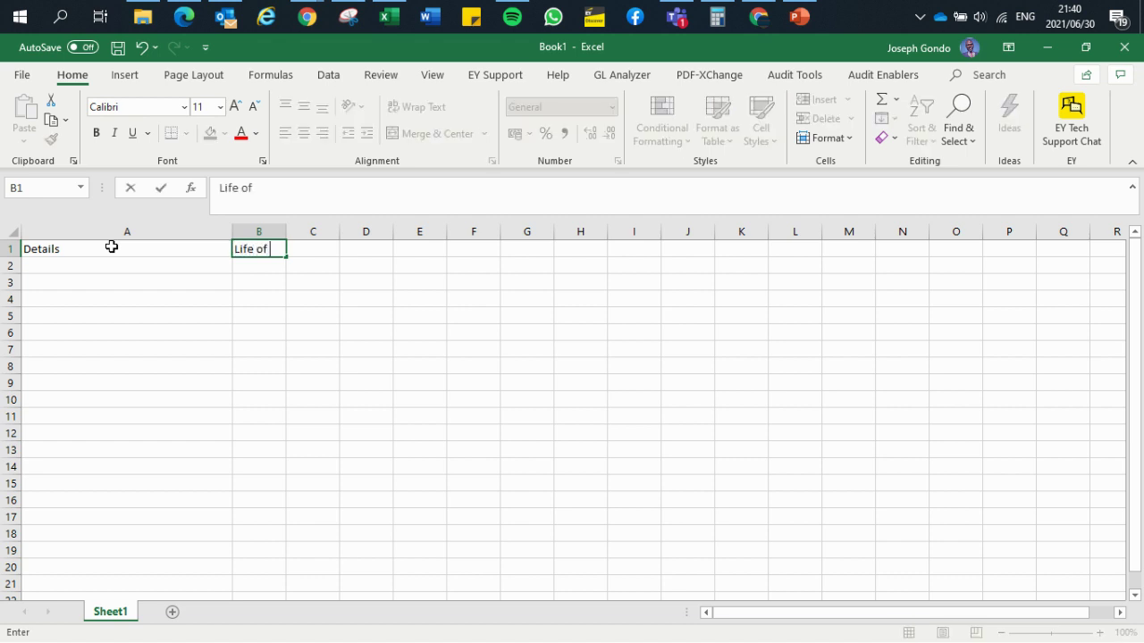
pyautogui.write('Mine Basis')
pyautogui.press('BackSpace')
pyautogui.press('BackSpace')
pyautogui.write('is')
pyautogui.press('Return')
pyautogui.press('Up')
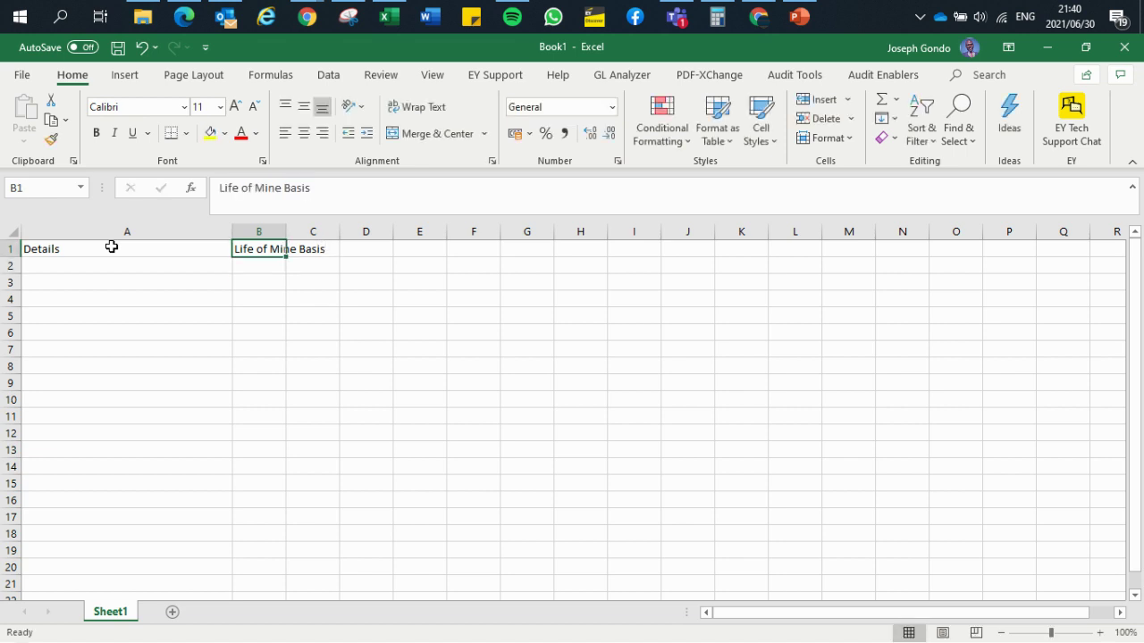
pyautogui.moveTo(285, 225); pyautogui.dragTo(329, 229)
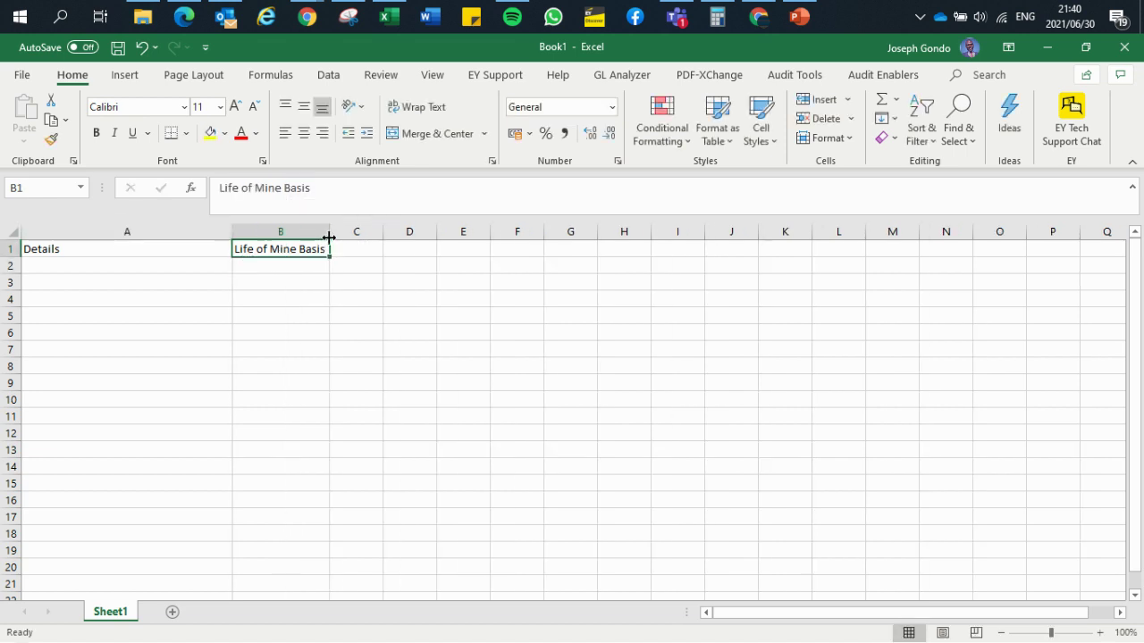
# Enter the heading "Current Basis" in C1 and widen column C to about double its width.
pyautogui.click(353, 246)
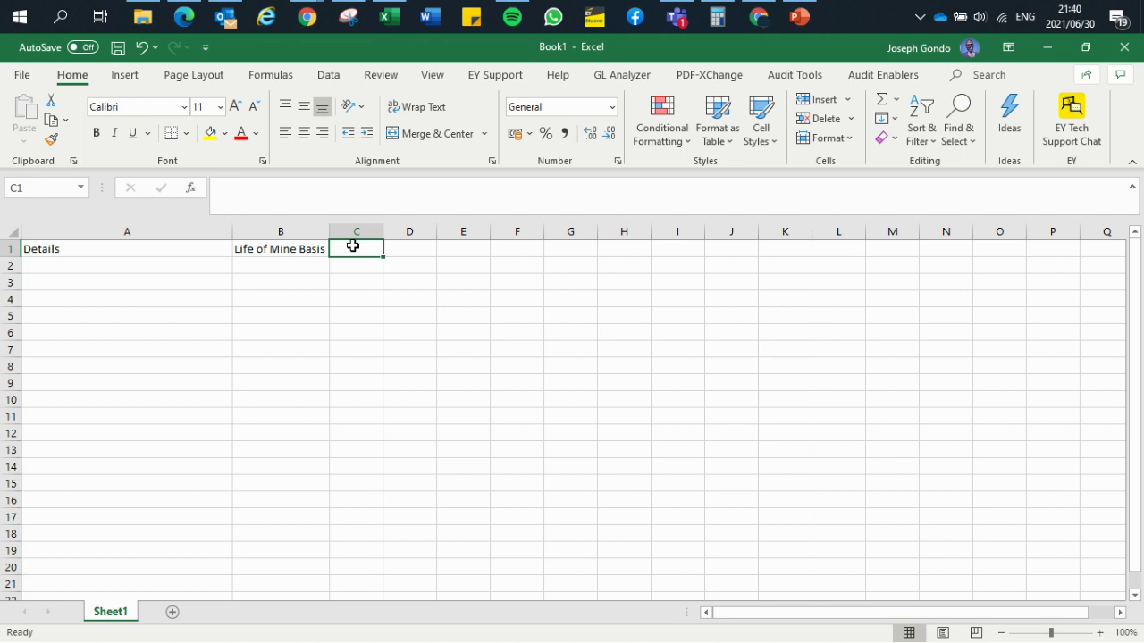
pyautogui.write('Current Basis')
pyautogui.press('Return')
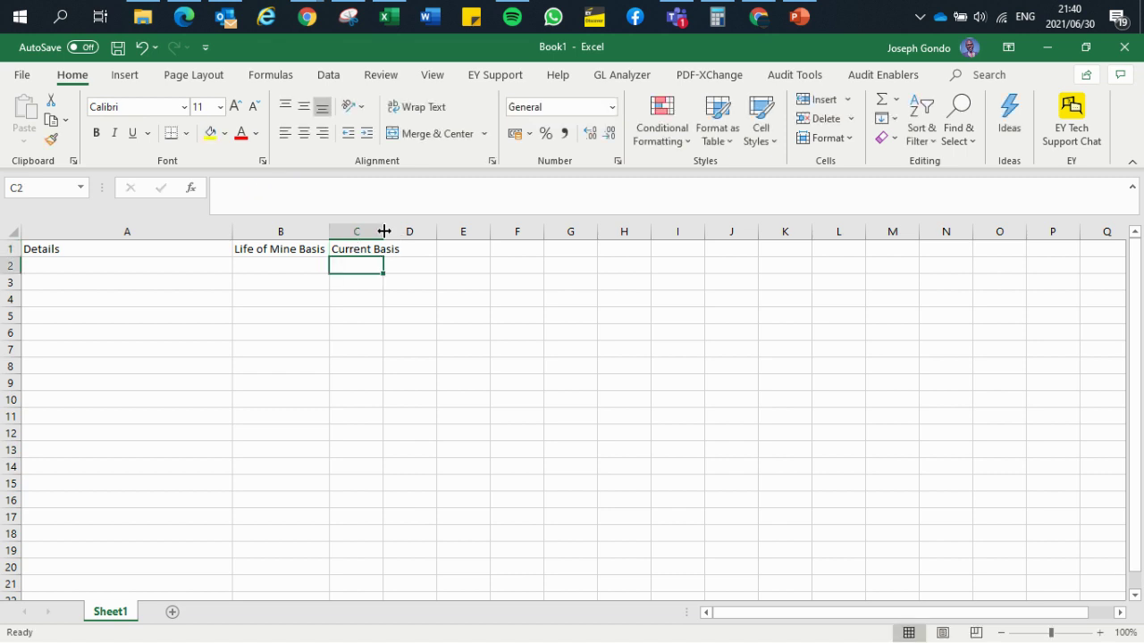
pyautogui.moveTo(384, 233); pyautogui.dragTo(440, 234)
# Enter the heading "Mixed Basis" in D1 and widen column D beyond the text.
pyautogui.click(464, 247)
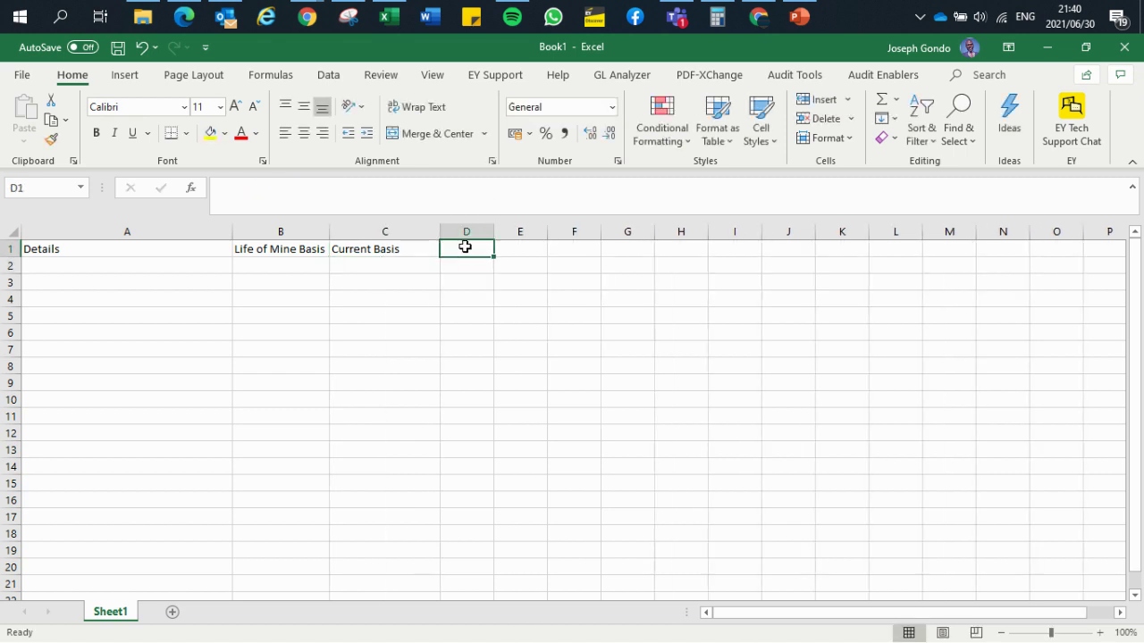
pyautogui.write('Mixed B')
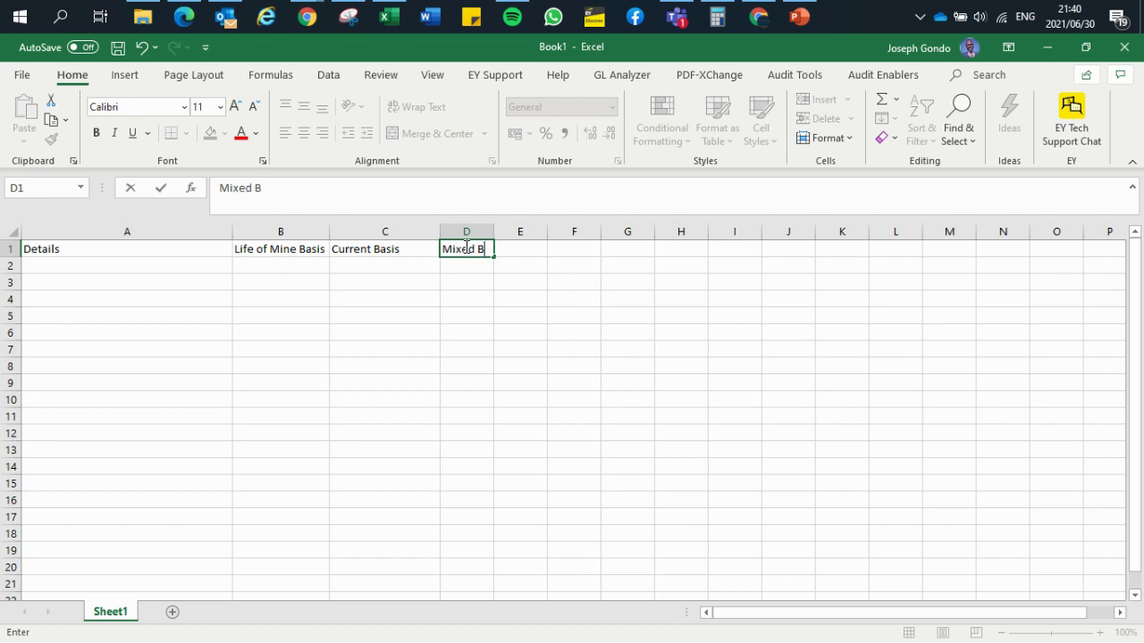
pyautogui.write('asis')
pyautogui.press('Return')
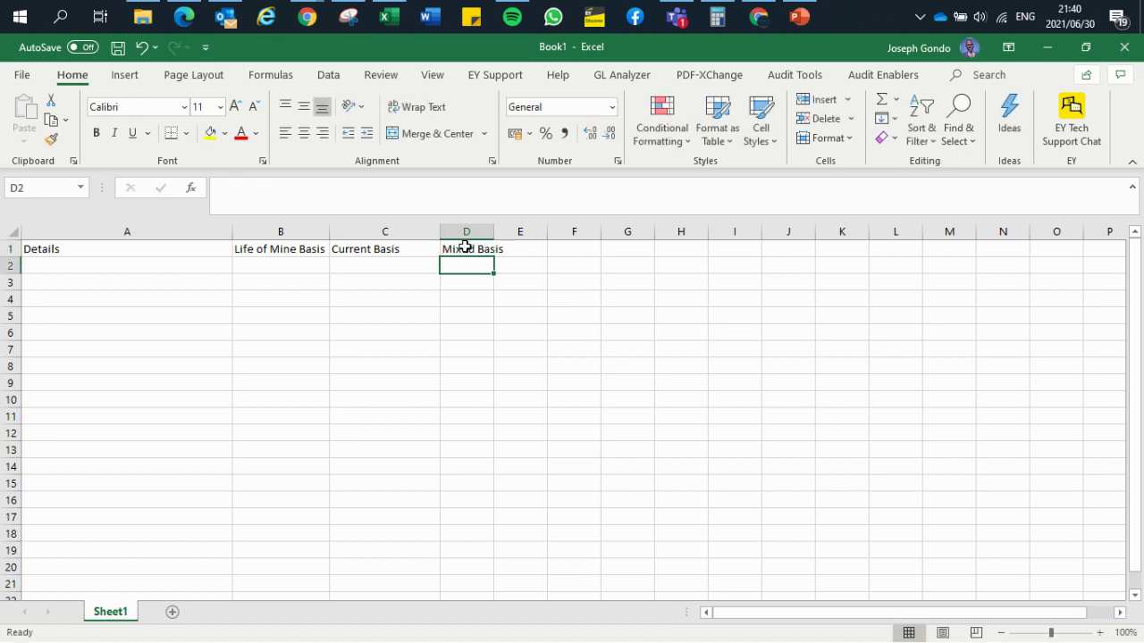
pyautogui.moveTo(494, 231); pyautogui.dragTo(540, 231)
# Format the headings in A1:D1 with a near-black fill and bold white text.
pyautogui.moveTo(159, 253); pyautogui.dragTo(483, 236)
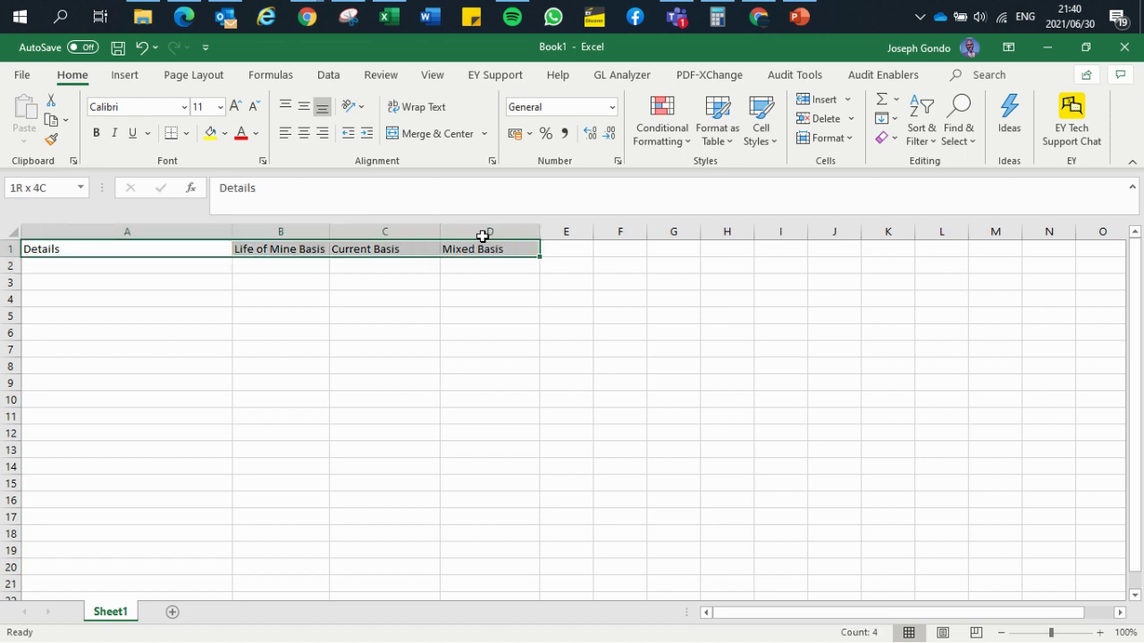
pyautogui.click(224, 133)
pyautogui.click(223, 216)
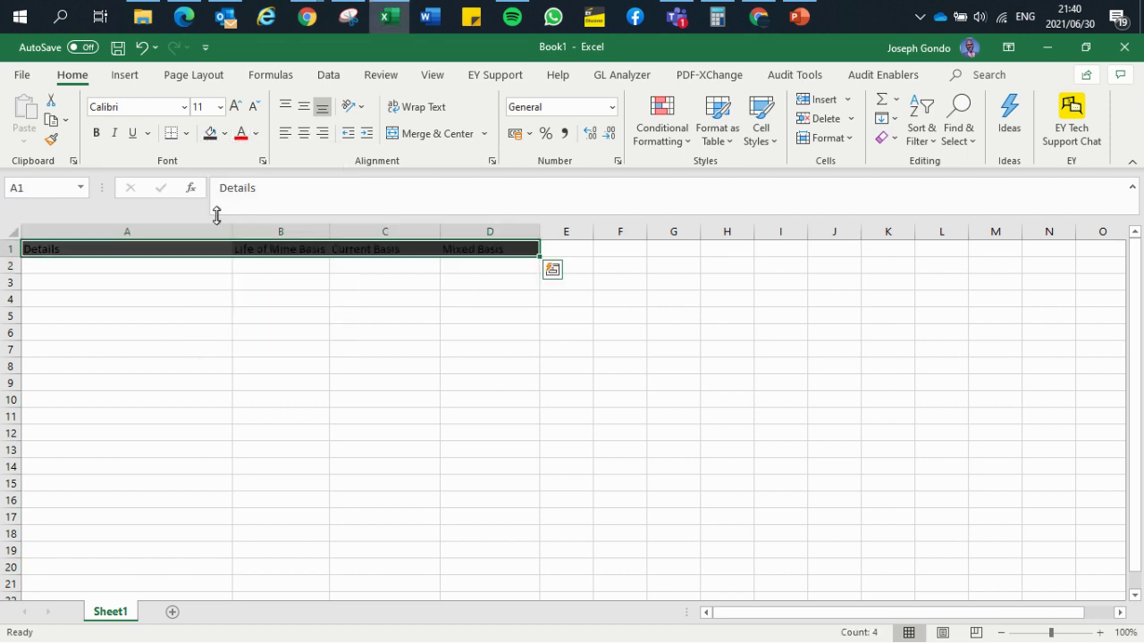
pyautogui.click(256, 133)
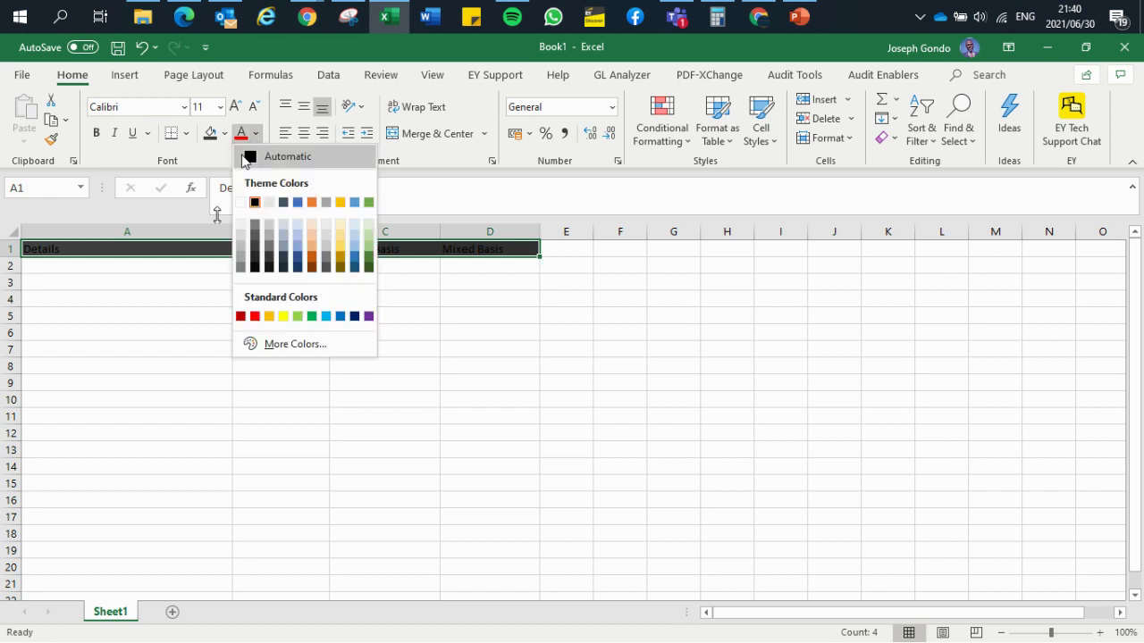
pyautogui.click(247, 200)
pyautogui.hotkey('ctrl', 'b')
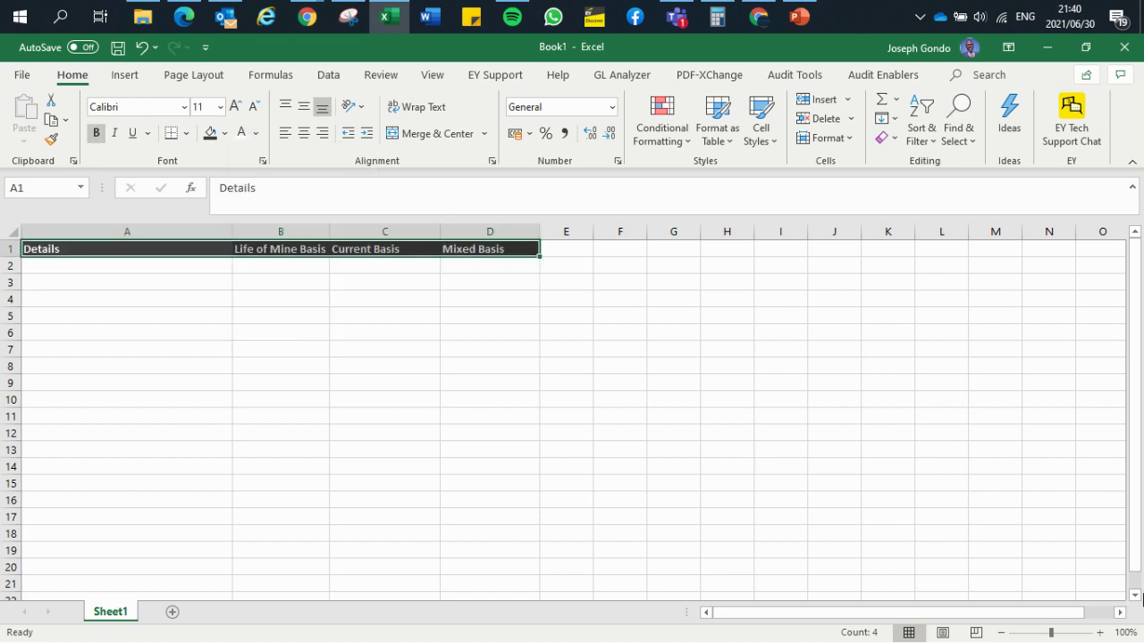
# Zoom the sheet to 110% and widen columns B, C and D to give the three basis columns more room.
pyautogui.click(1100, 633)
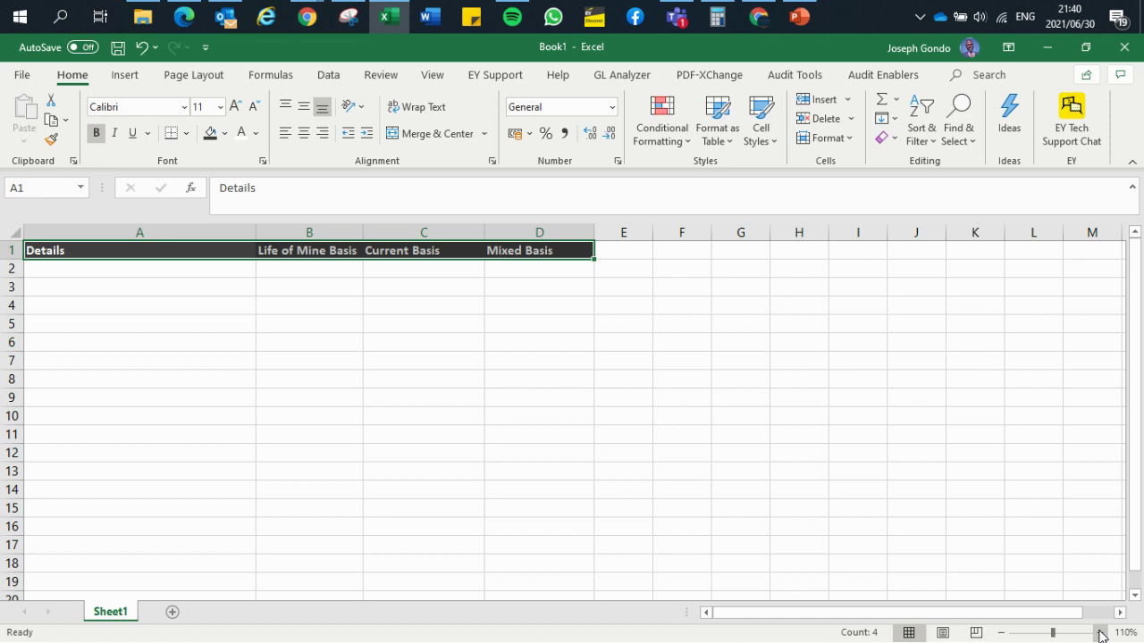
pyautogui.click(479, 324)
pyautogui.moveTo(363, 235); pyautogui.dragTo(438, 234)
pyautogui.moveTo(562, 224); pyautogui.dragTo(592, 229)
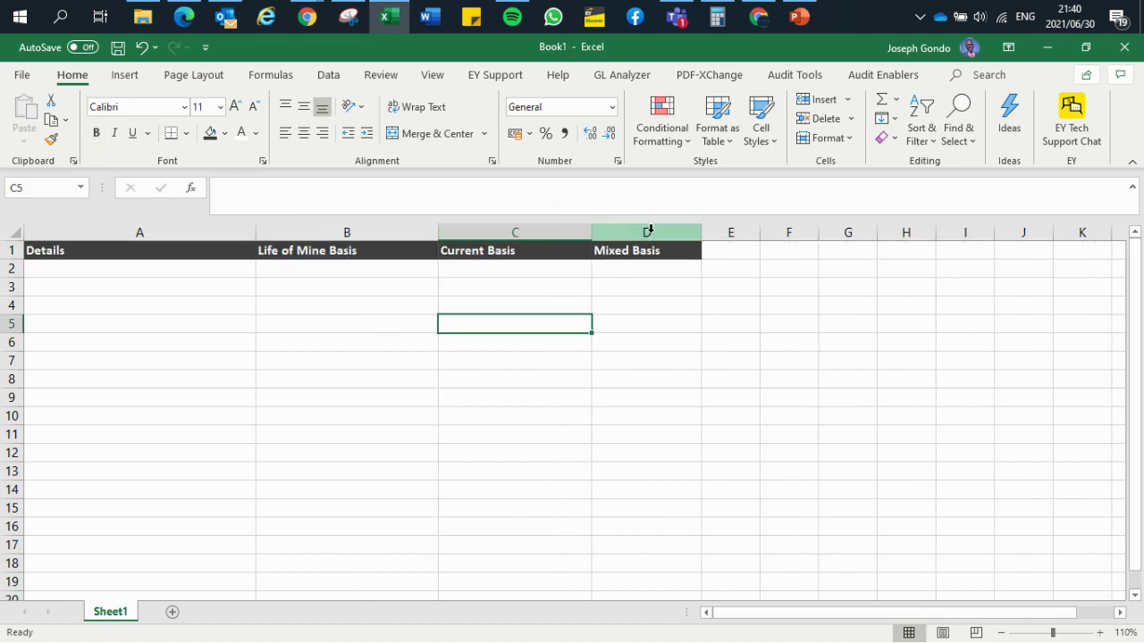
pyautogui.moveTo(701, 229); pyautogui.dragTo(720, 229)
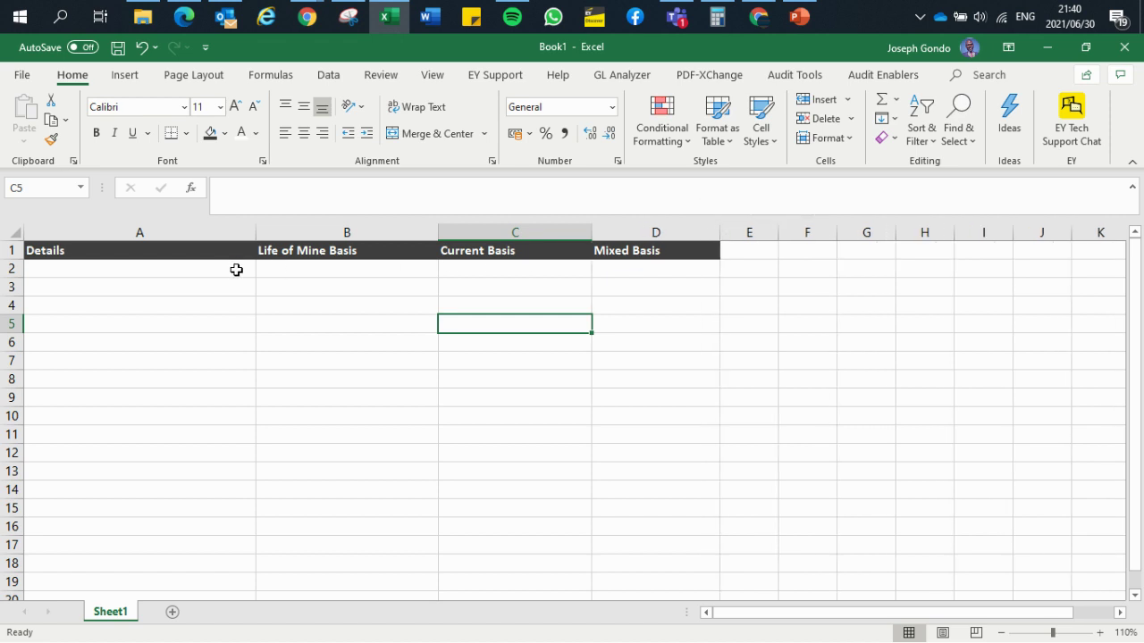
# Enter the row label "UBCE" in A3 under the Details heading.
pyautogui.click(198, 286)
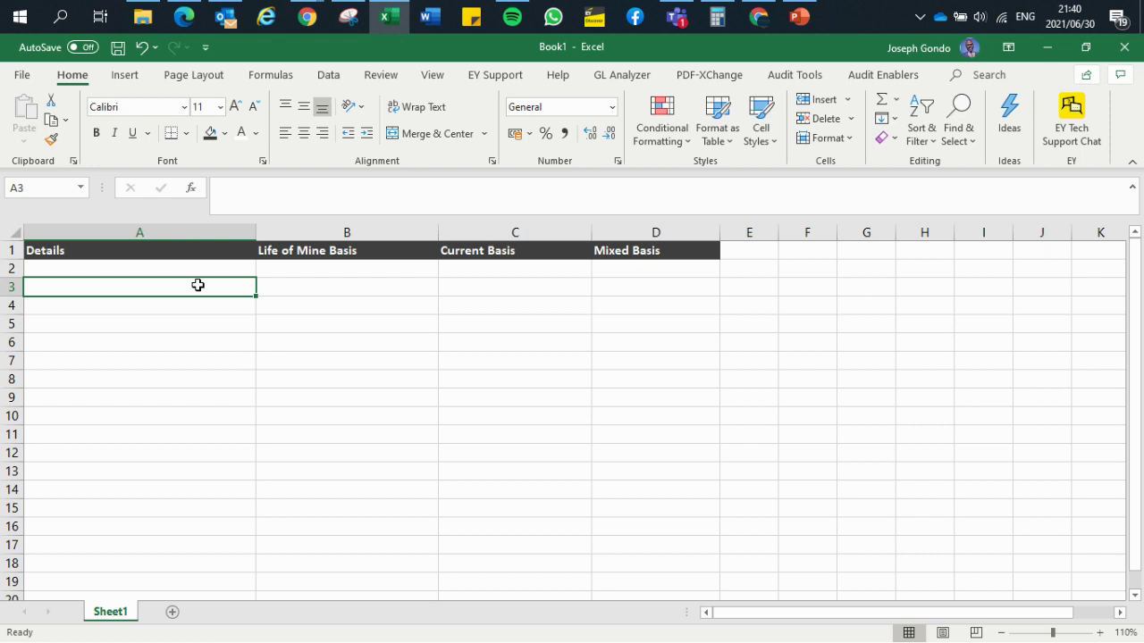
pyautogui.write('UBE')
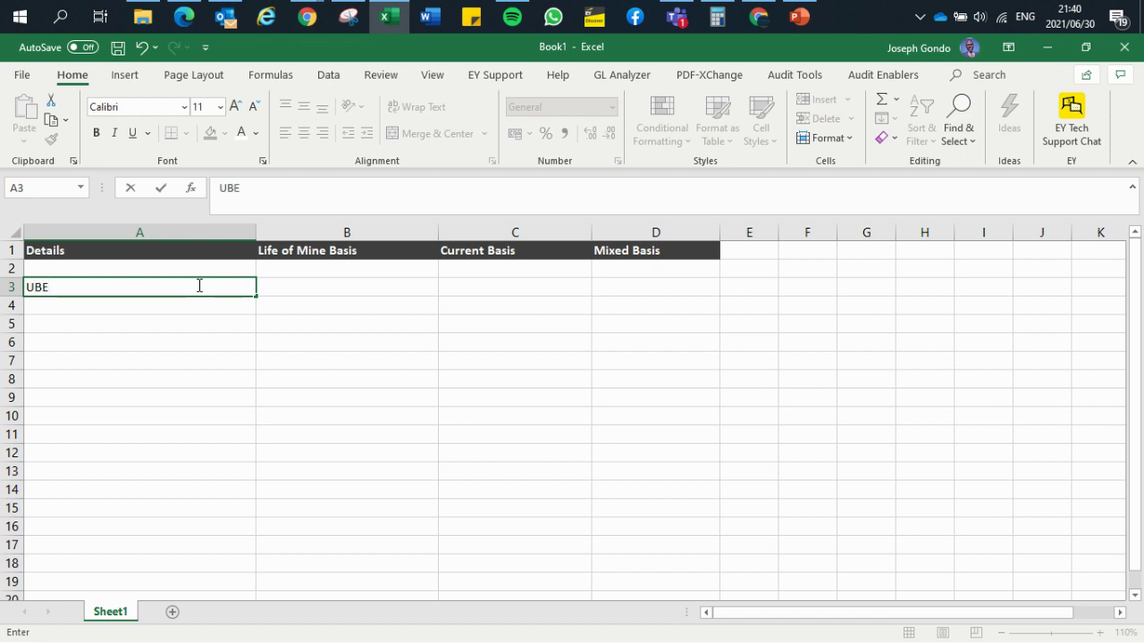
pyautogui.press('BackSpace')
pyautogui.write('CE')
pyautogui.press('Return')
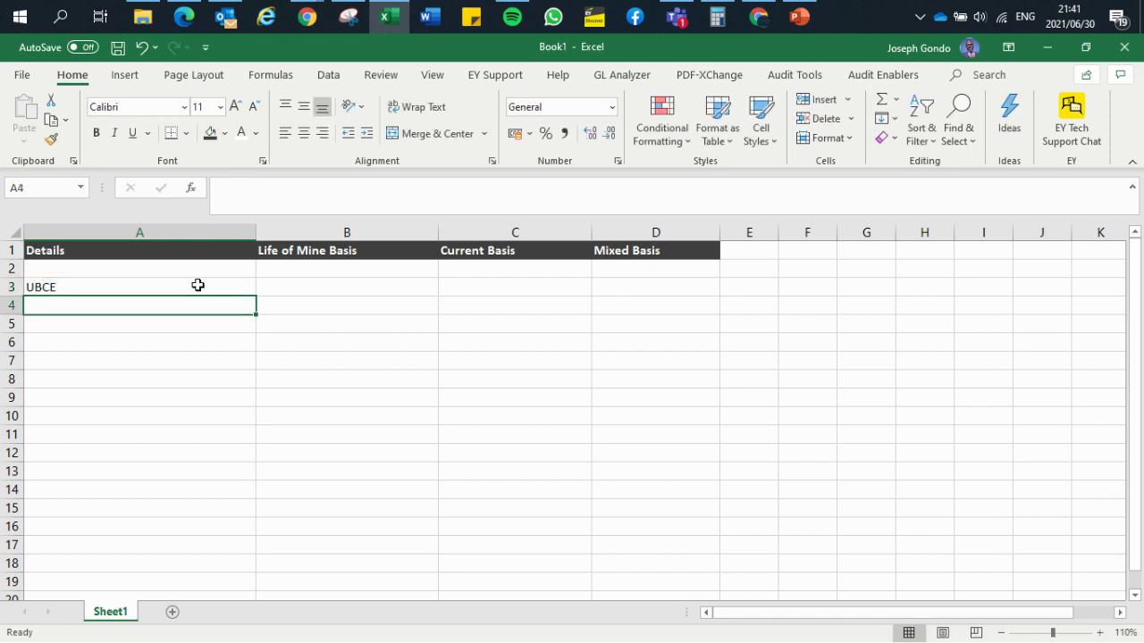
# Enter the year 2020 in F3 as the heading of a workings area beside the table.
pyautogui.click(198, 285)
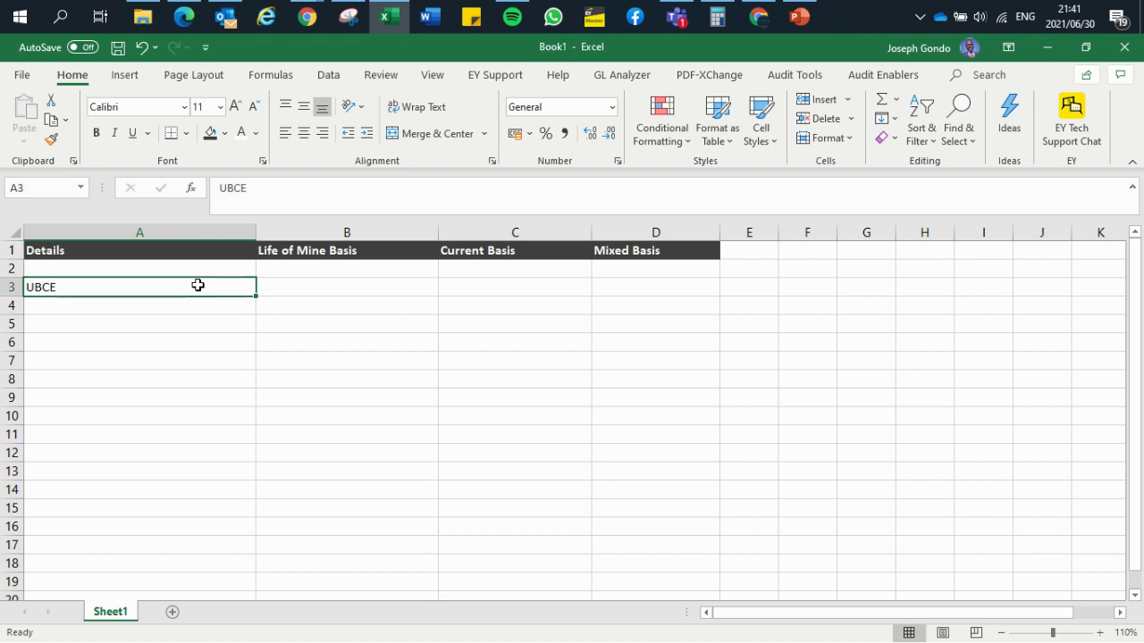
pyautogui.press('Right')
pyautogui.press('Right')
pyautogui.press('Right')
pyautogui.press('Right')
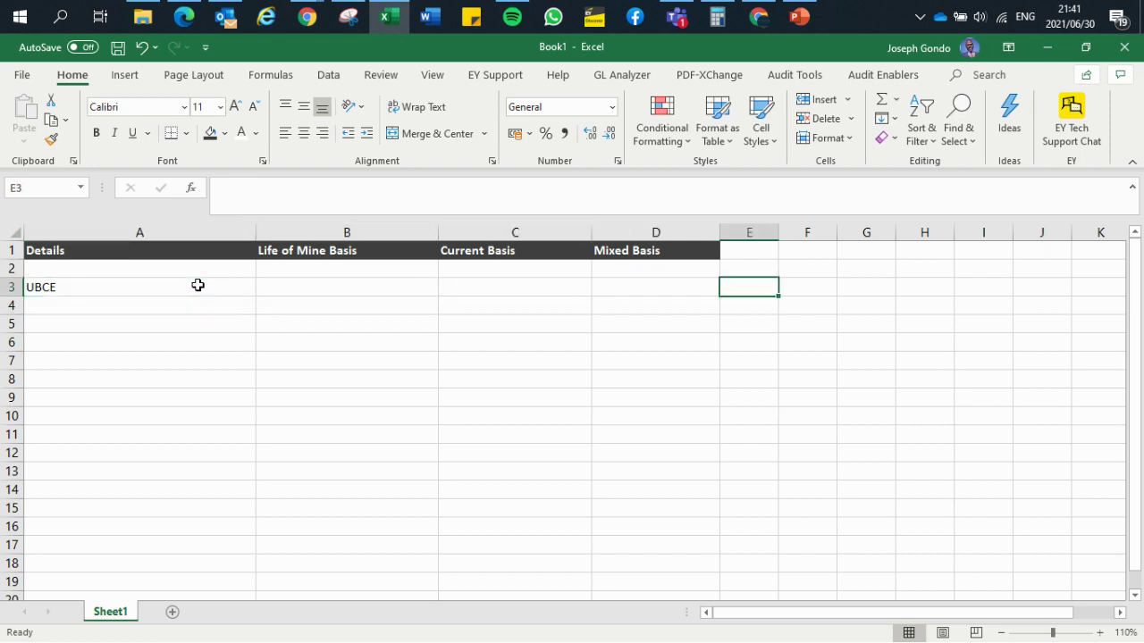
pyautogui.press('Right')
pyautogui.write('2020')
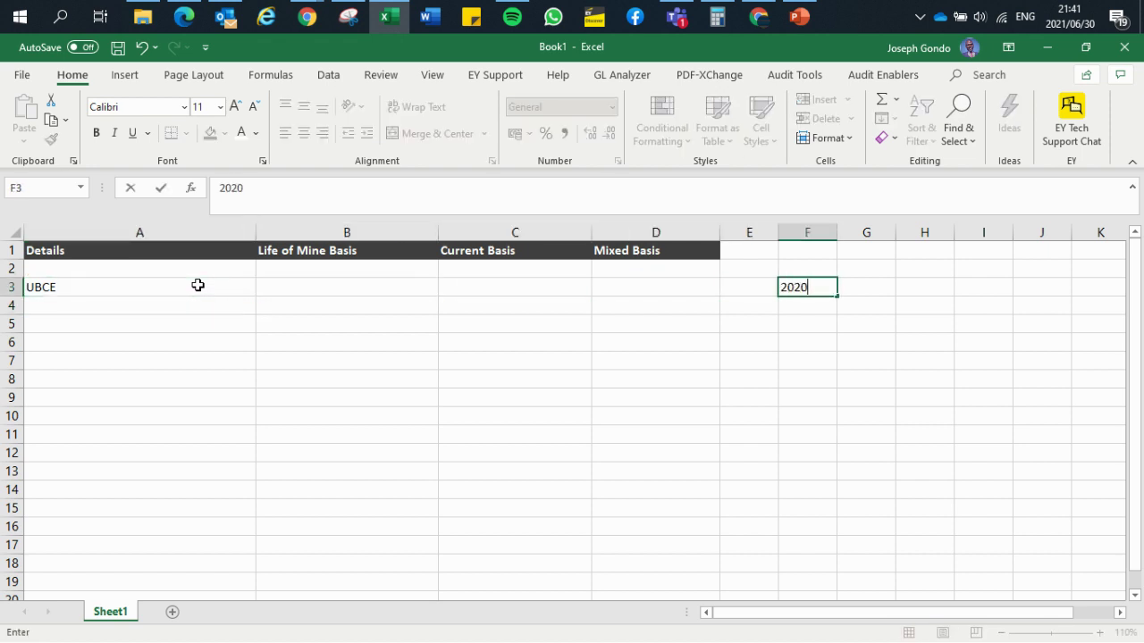
pyautogui.press('Return')
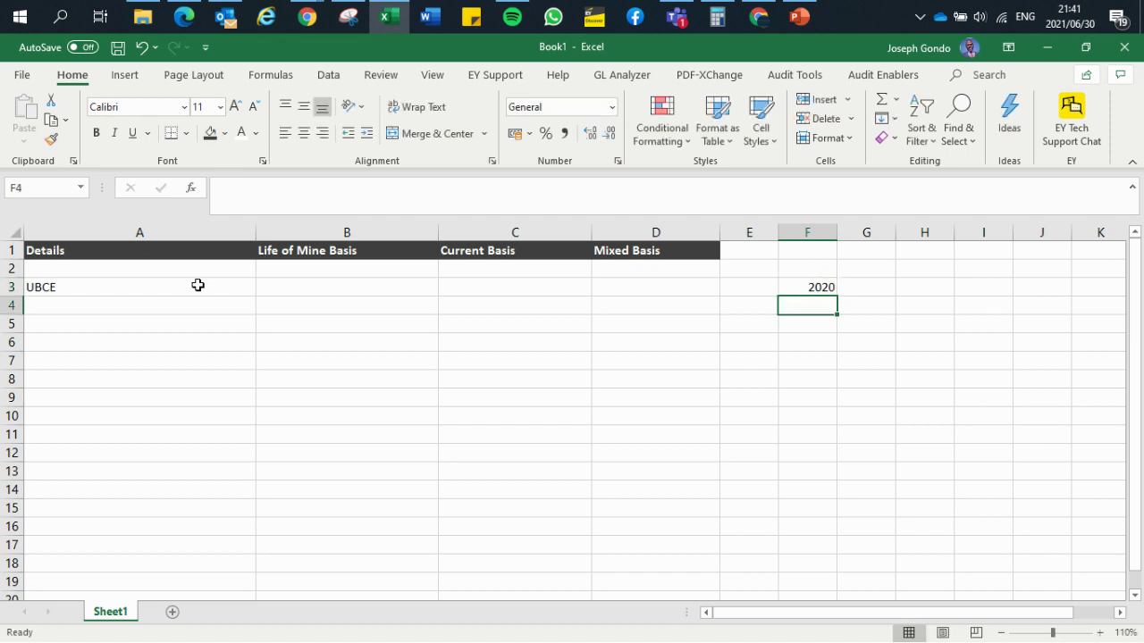
# Switch to the PowerPoint Quiz slide to check the 2020 expenses, and return to the Excel workbook with G4 left empty.
pyautogui.press('Right')
pyautogui.write('=')
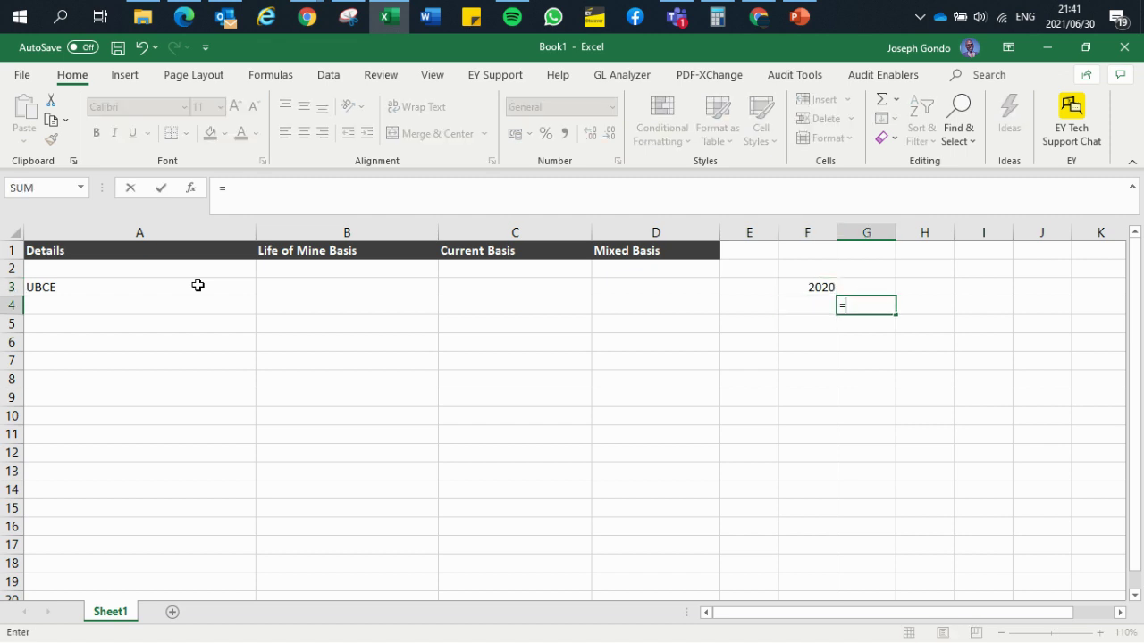
pyautogui.click(804, 18)
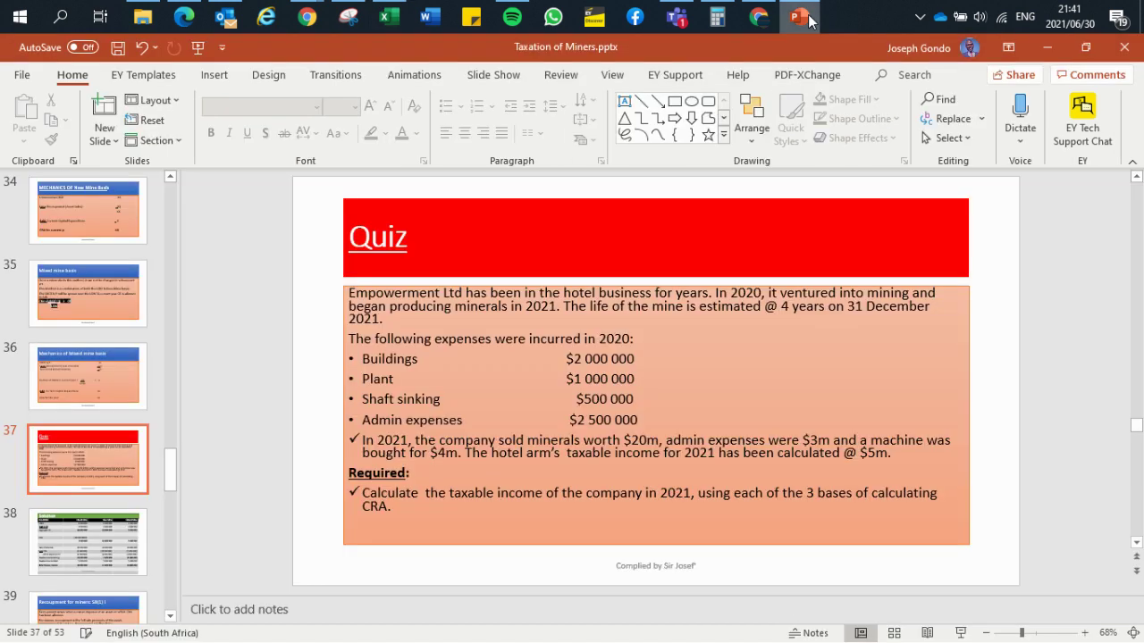
pyautogui.click(809, 18)
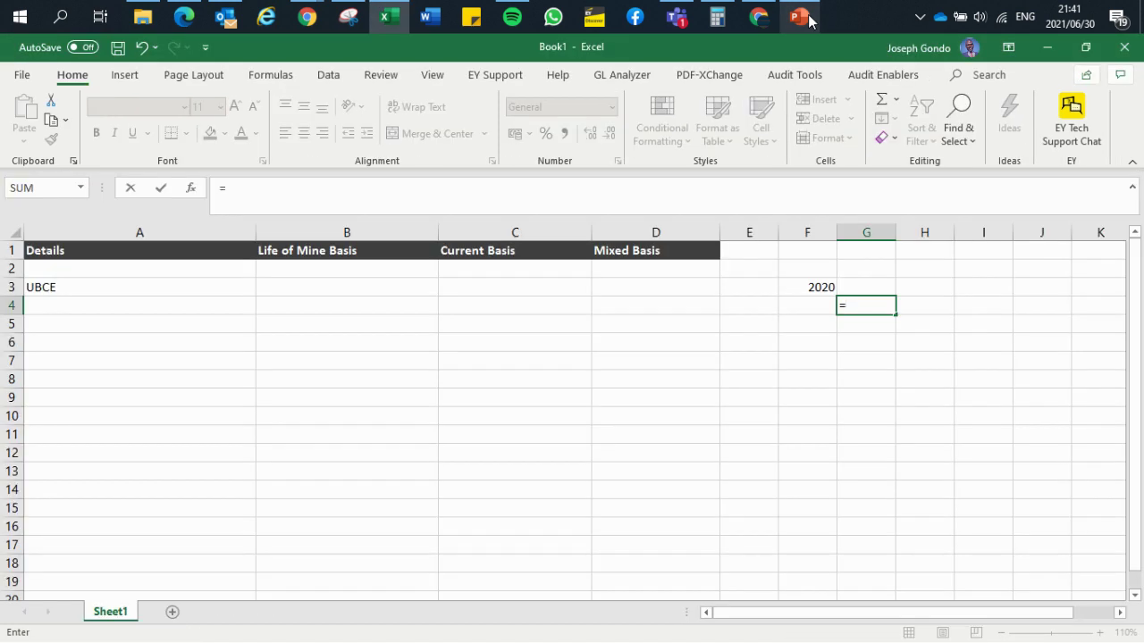
pyautogui.press('BackSpace')
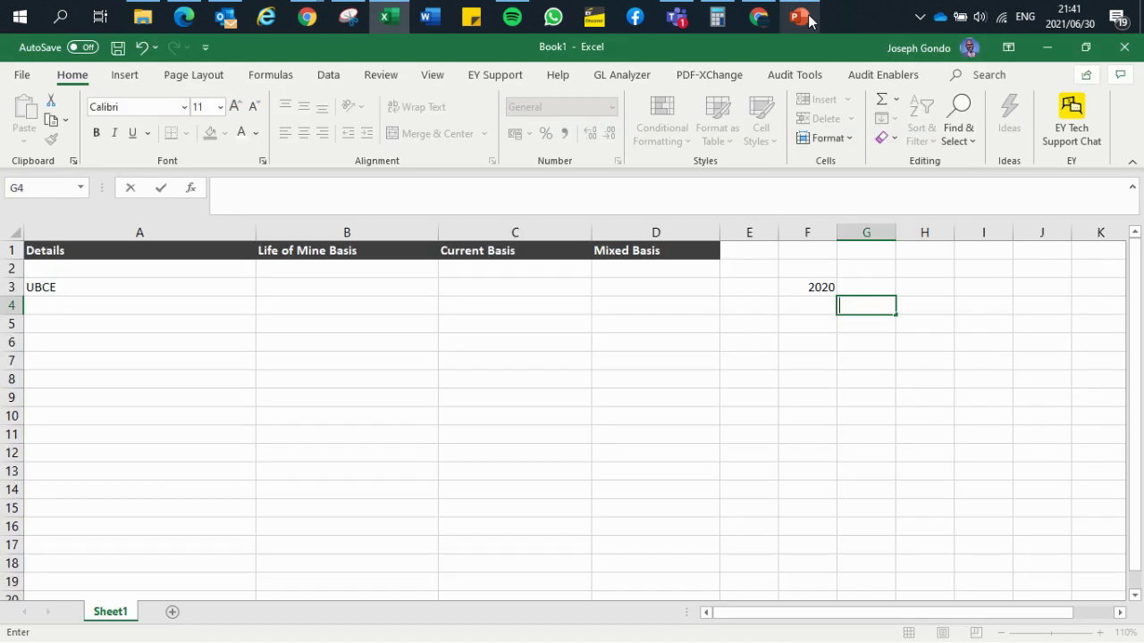
# Enter the label "Builidngs" in F4 and its amount 2000000 in G4 under the 2020 heading.
pyautogui.press('Left')
pyautogui.write('Bul')
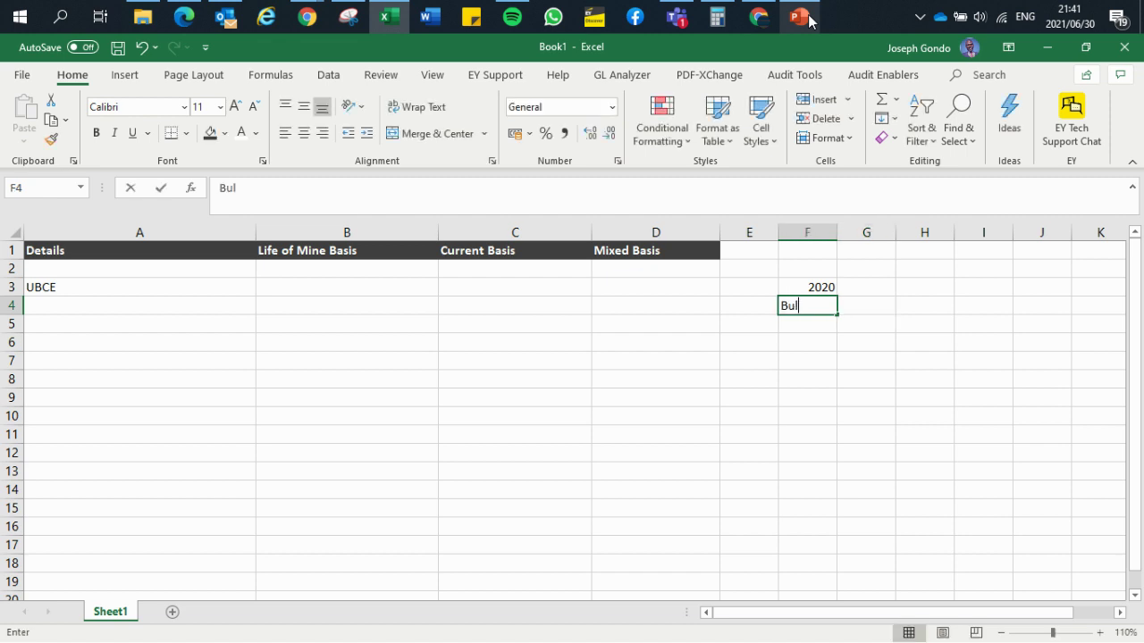
pyautogui.write('lidngs')
pyautogui.press('Return')
pyautogui.press('Up')
pyautogui.press('Right')
pyautogui.write('2000000')
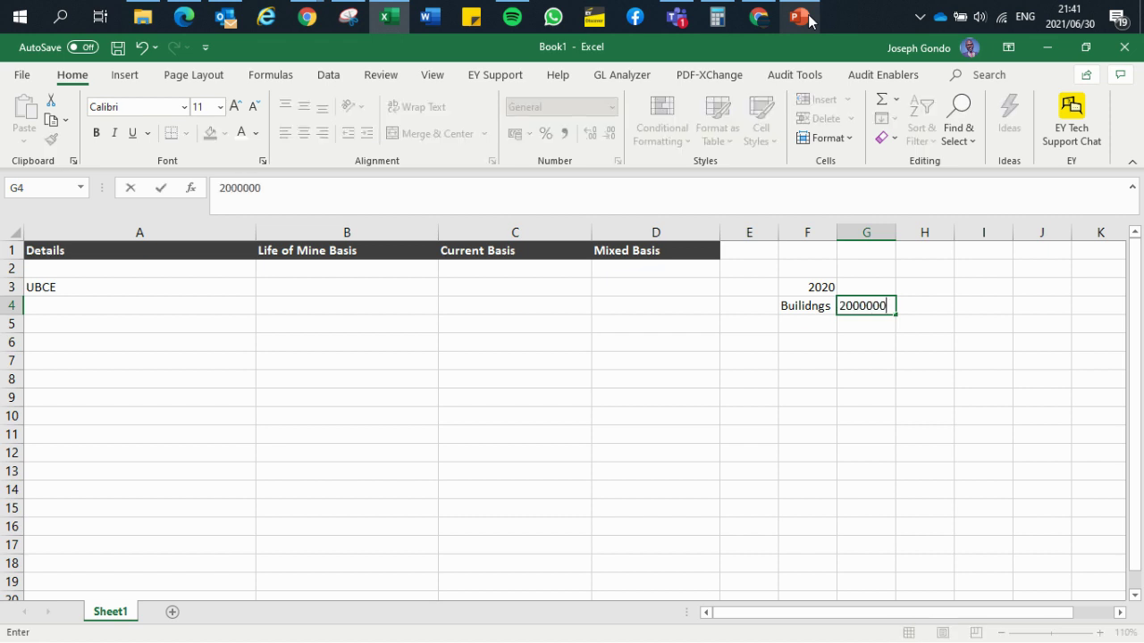
pyautogui.press('Return')
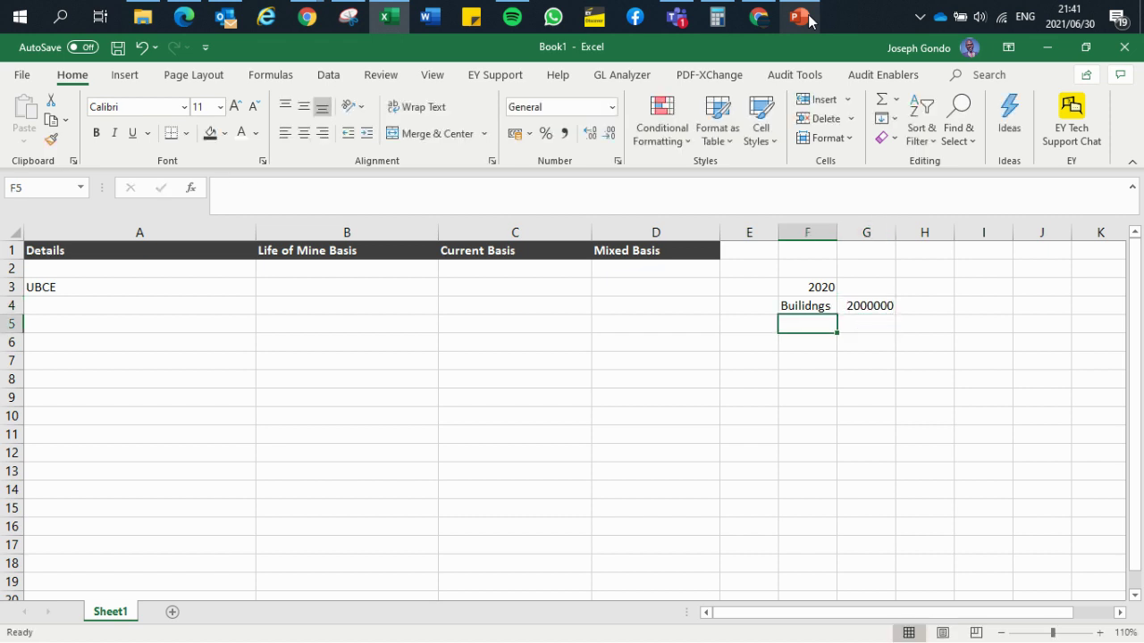
# Check the 2020 expenses on the PowerPoint Quiz slide, return to the Excel workbook and enlarge the sheet to 130%.
pyautogui.click(801, 17)
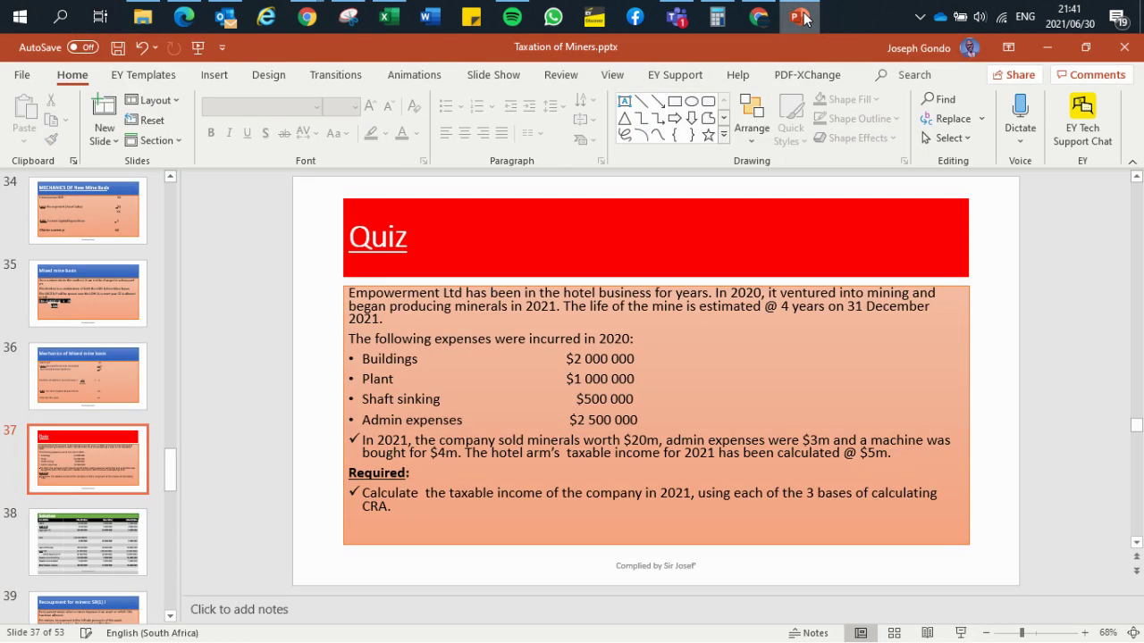
pyautogui.click(801, 17)
pyautogui.press('Left')
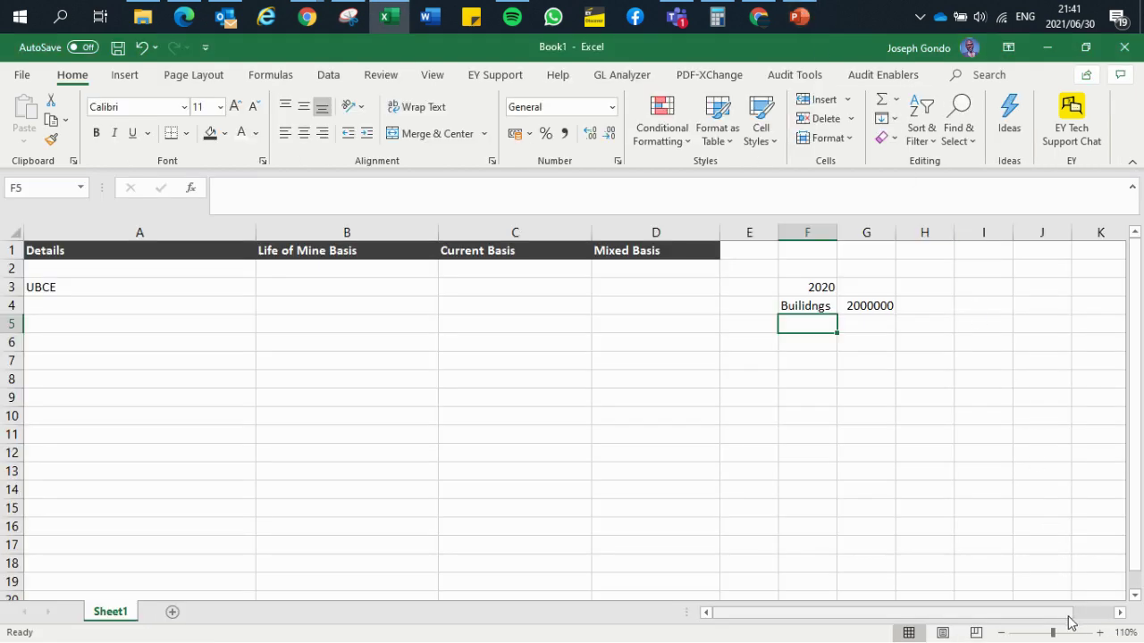
pyautogui.click(1102, 633)
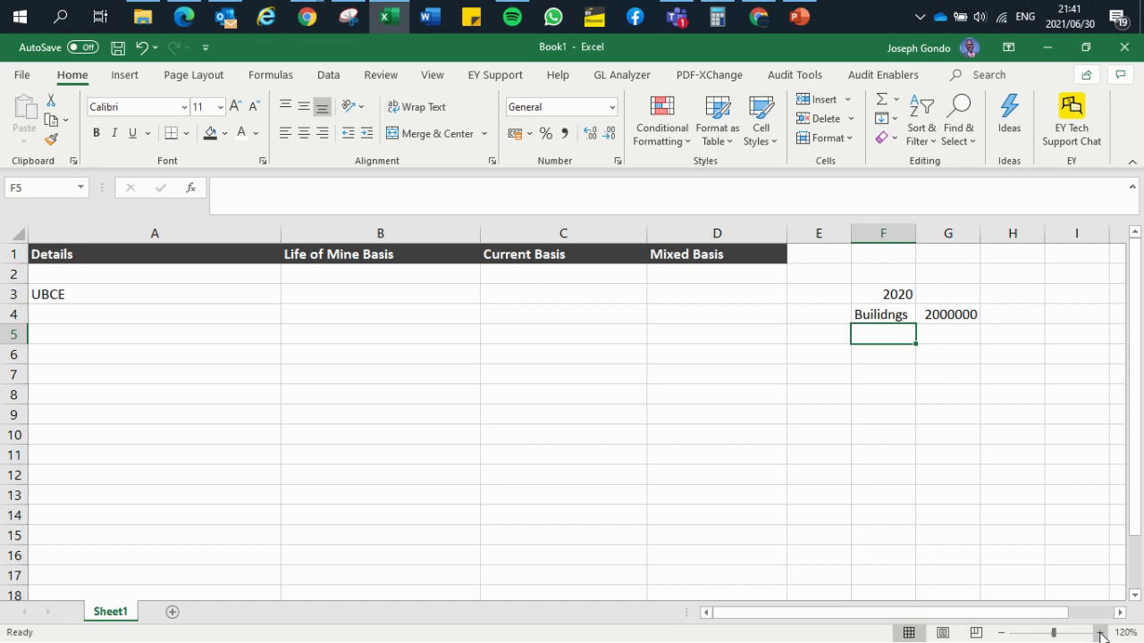
pyautogui.click(1102, 633)
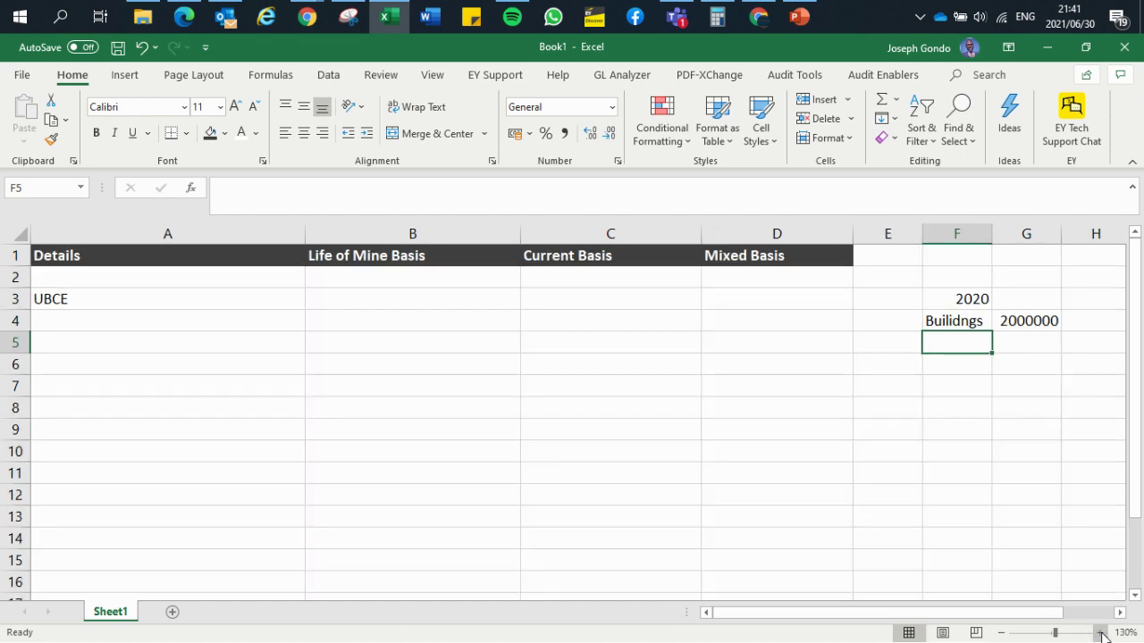
pyautogui.click(617, 348)
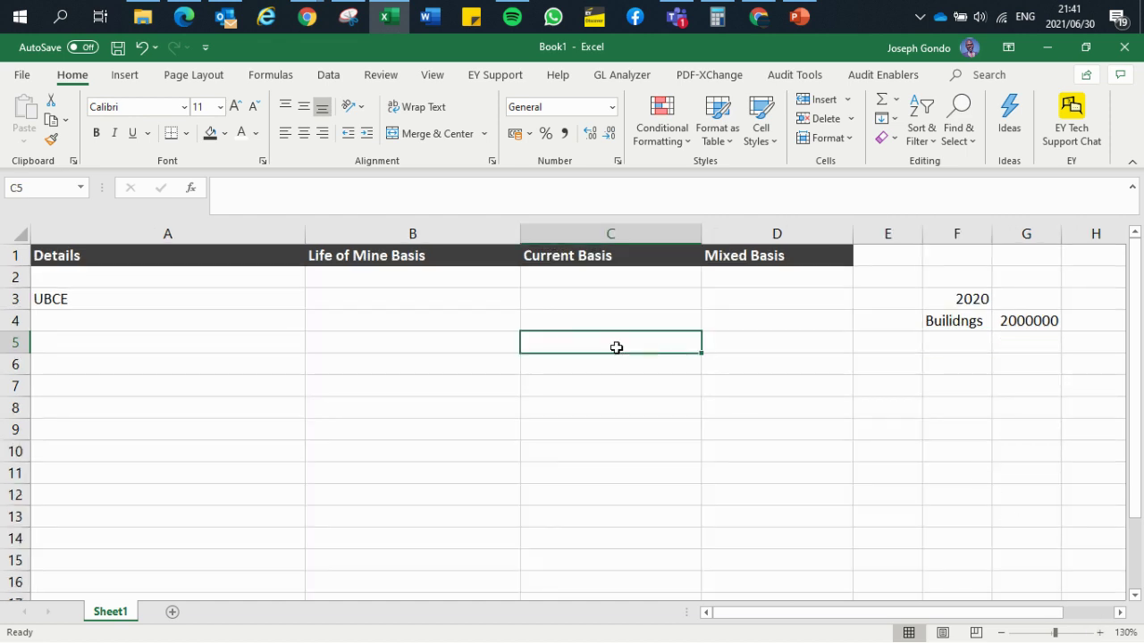
pyautogui.click(591, 320)
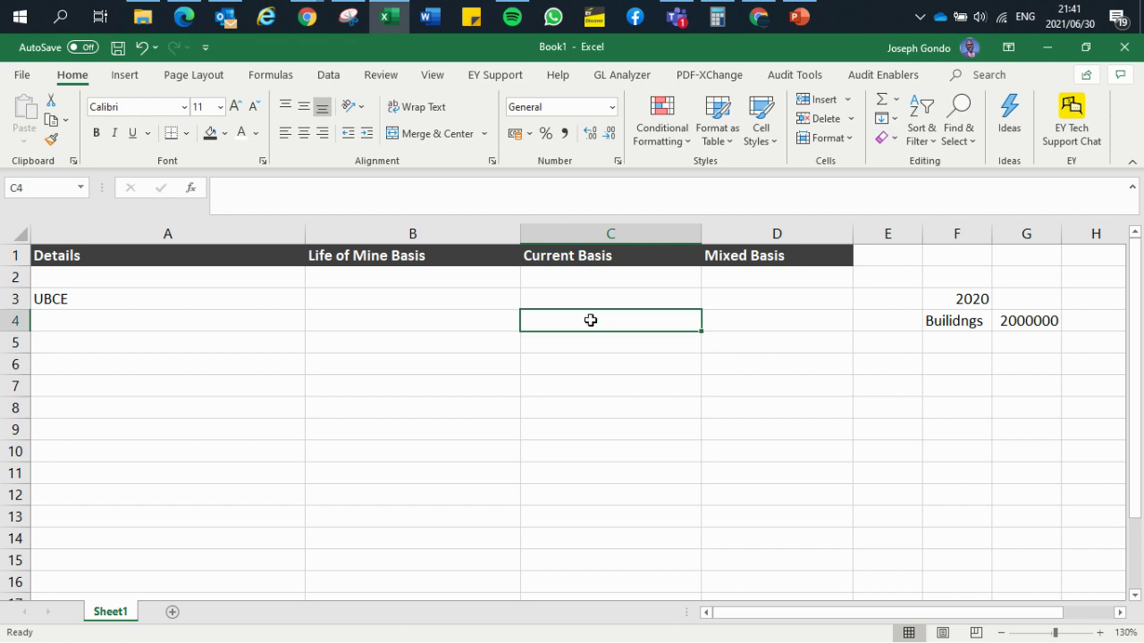
pyautogui.press('Left')
pyautogui.press('Left')
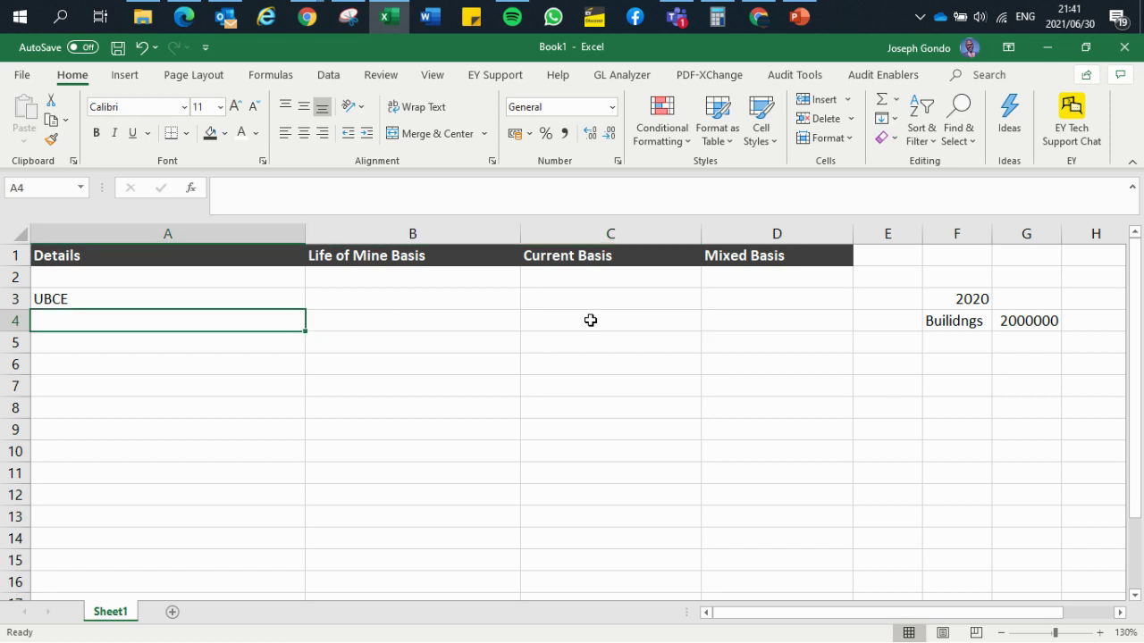
pyautogui.press('Right')
pyautogui.press('Right')
pyautogui.press('Right')
pyautogui.press('Right')
pyautogui.press('Right')
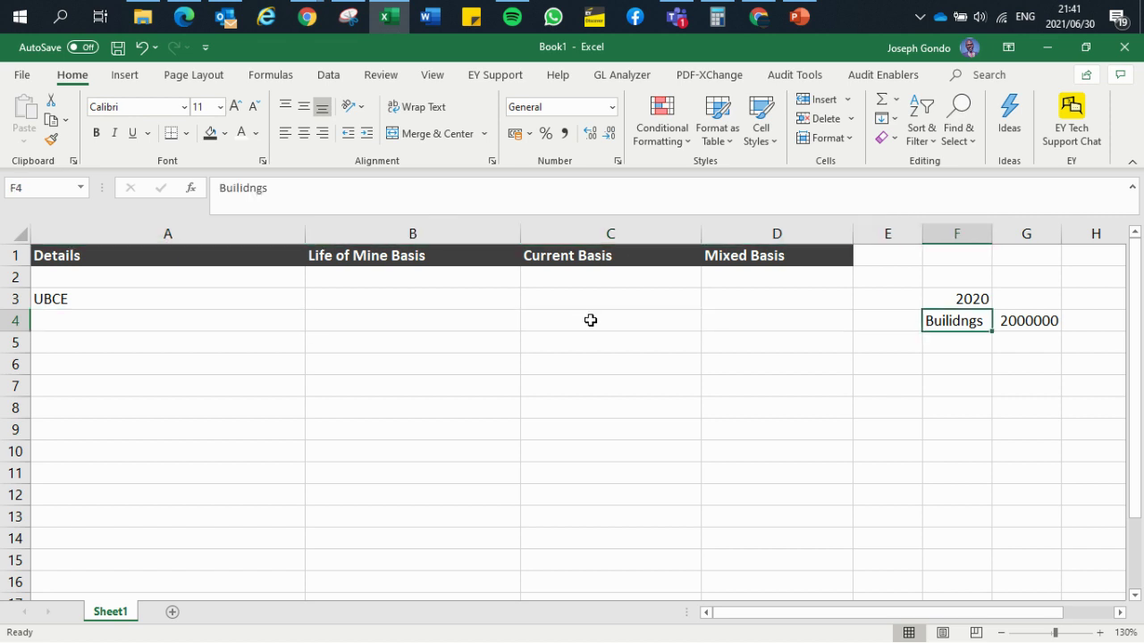
pyautogui.press('Down')
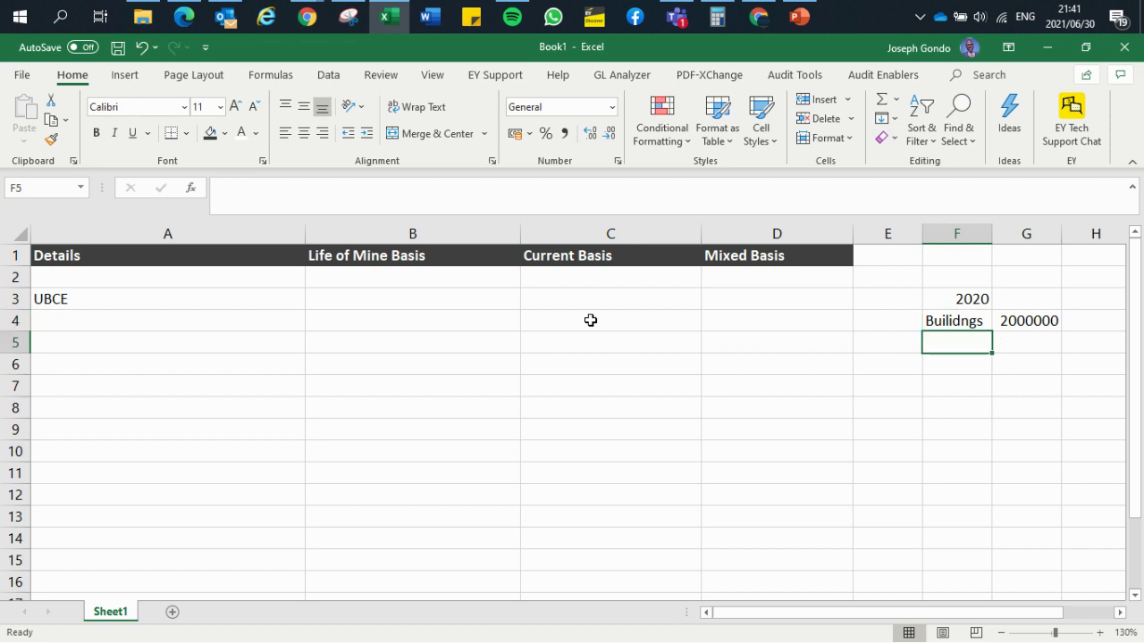
# Check the PowerPoint Quiz slide for the second 2020 expense and enter its label "Plant" in F5 of the Excel sheet.
pyautogui.click(800, 17)
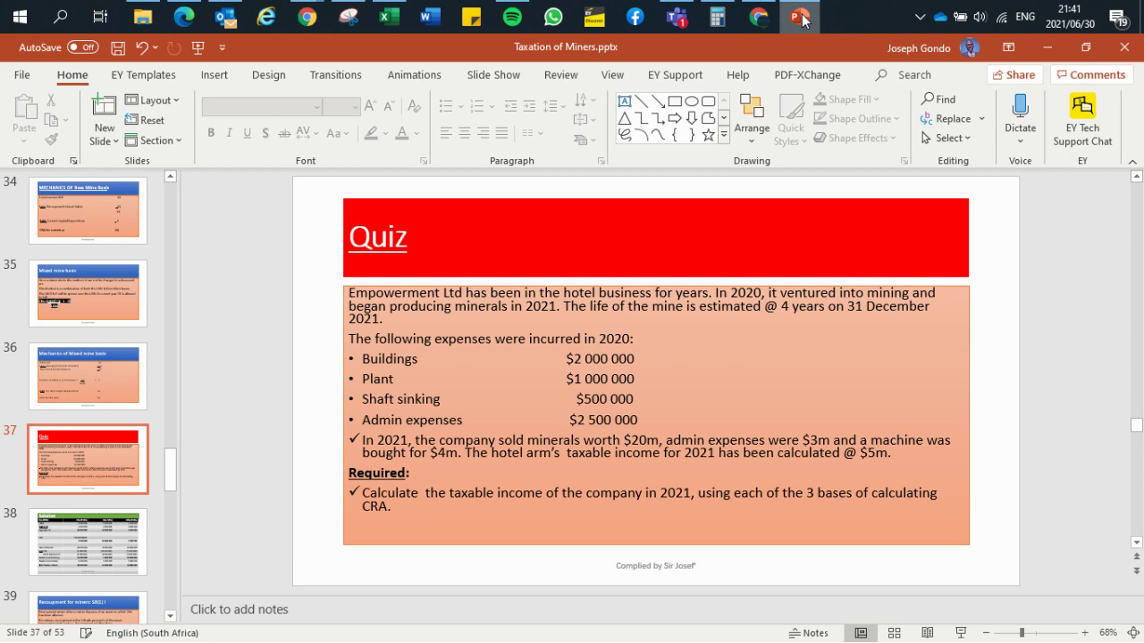
pyautogui.click(800, 17)
pyautogui.write('Paln')
pyautogui.write('t')
pyautogui.press('BackSpace')
pyautogui.press('BackSpace')
pyautogui.press('BackSpace')
pyautogui.press('BackSpace')
pyautogui.write('lant')
pyautogui.press('Tab')
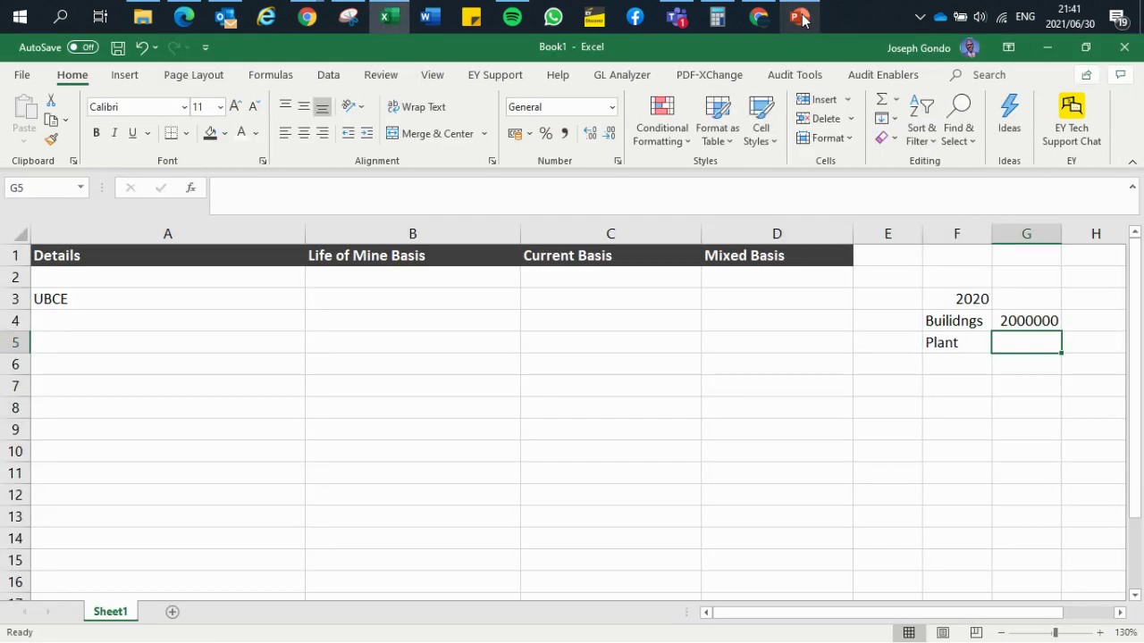
# Look up the plant cost on the PowerPoint Quiz slide and enter 1000000 in G5 of the Excel sheet.
pyautogui.click(801, 18)
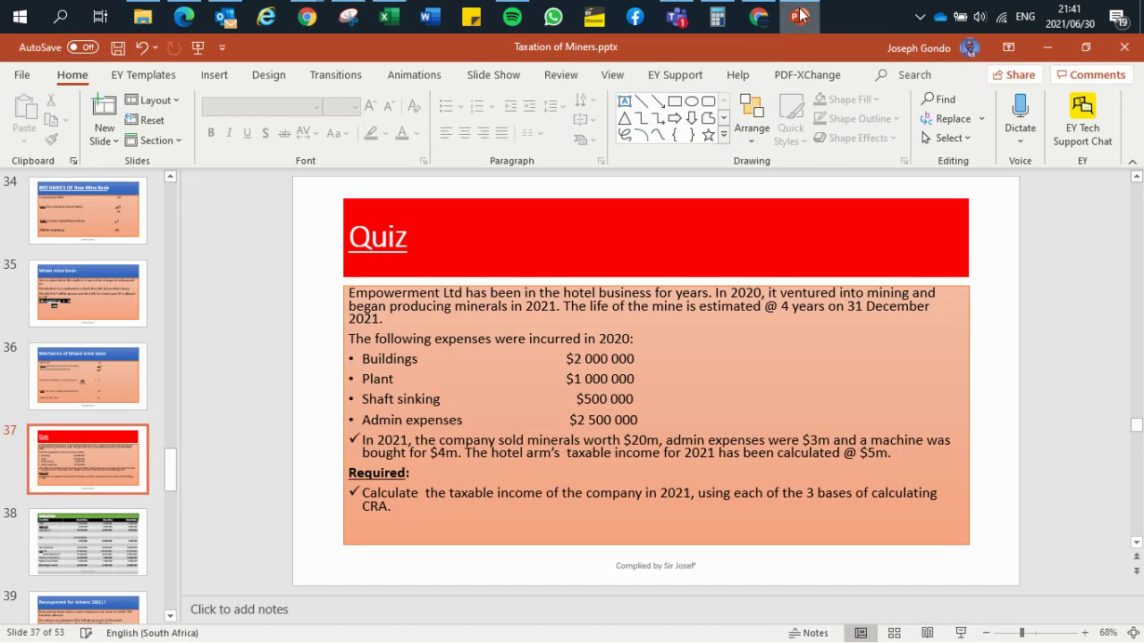
pyautogui.click(800, 17)
pyautogui.write('1 000.00')
pyautogui.press('BackSpace')
pyautogui.press('BackSpace')
pyautogui.press('BackSpace')
pyautogui.press('BackSpace')
pyautogui.press('BackSpace')
pyautogui.press('BackSpace')
pyautogui.press('BackSpace')
pyautogui.press('BackSpace')
pyautogui.write('1 000 00')
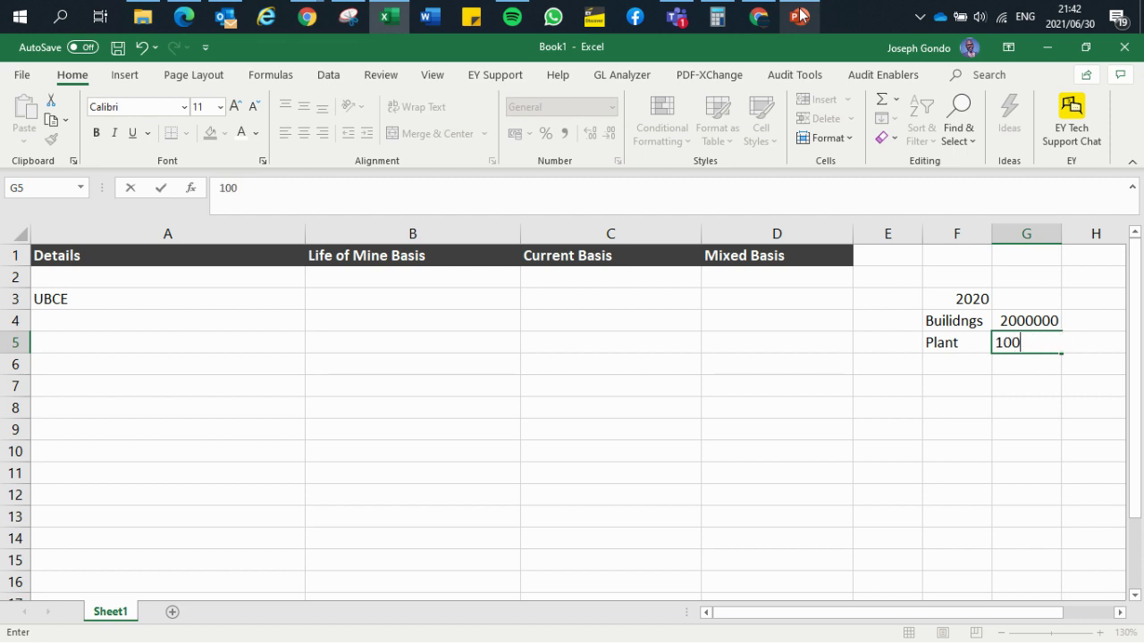
pyautogui.write('0')
pyautogui.press('Return')
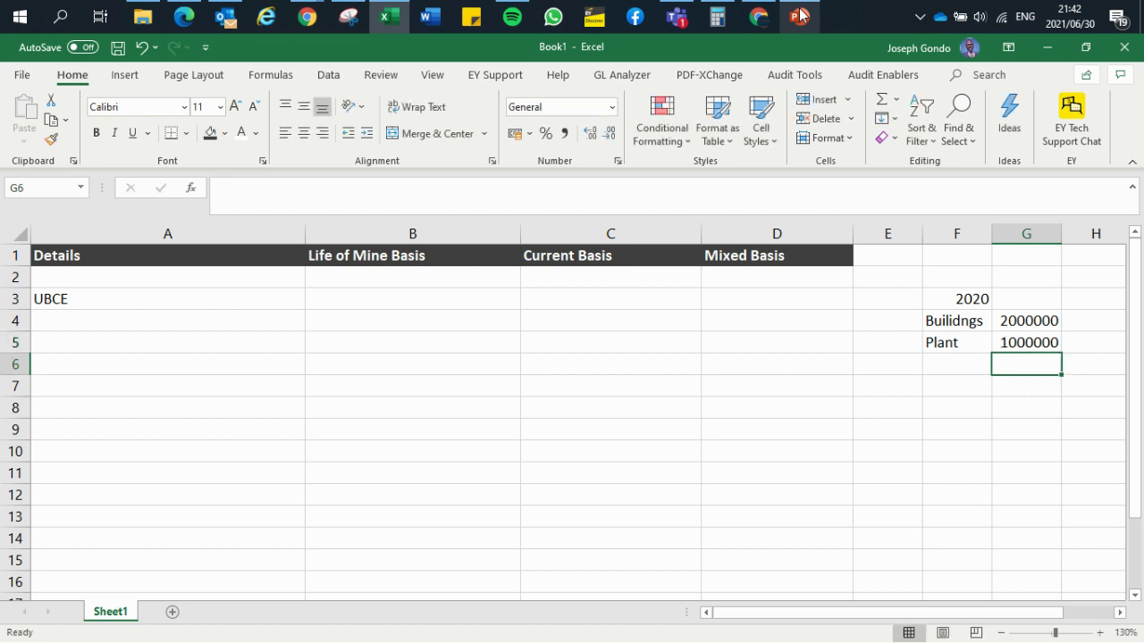
# Using the PowerPoint Quiz slide as reference, enter "Shaft Sinking" in F6 and its amount 500000 in G6 of the Excel sheet.
pyautogui.click(799, 18)
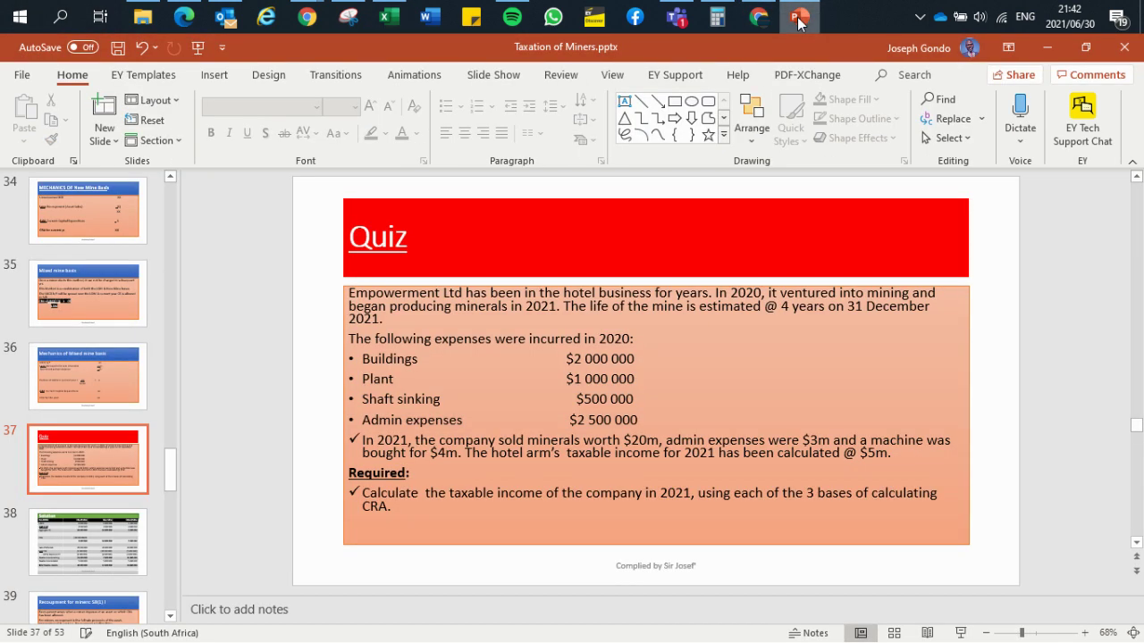
pyautogui.click(799, 17)
pyautogui.press('Left')
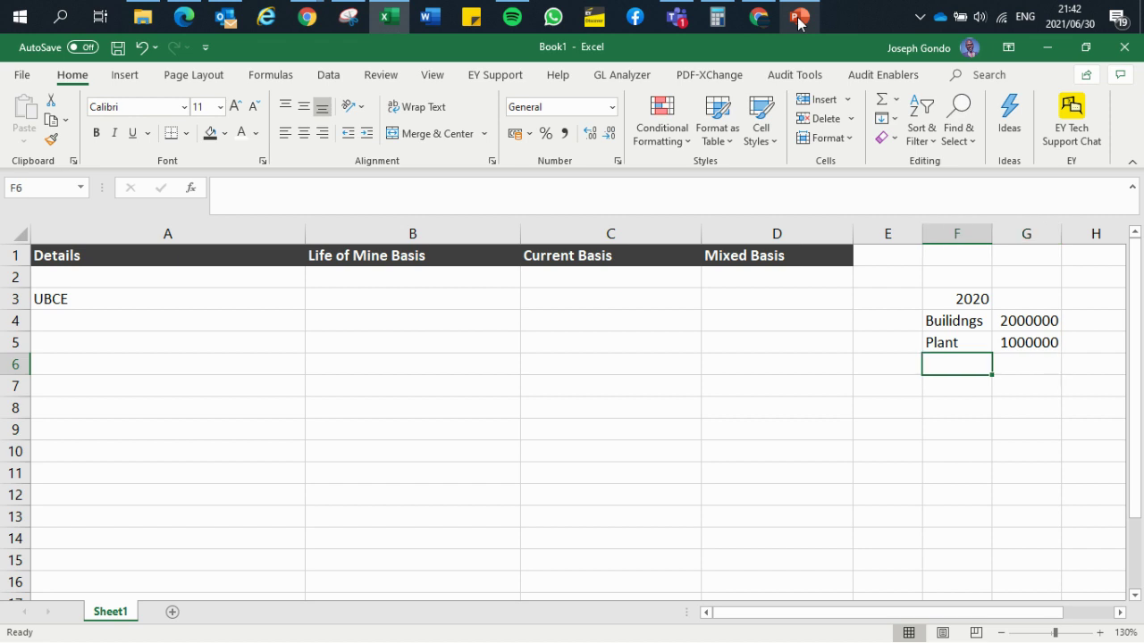
pyautogui.write('S')
pyautogui.press('BackSpace')
pyautogui.write('Shaft Sinking')
pyautogui.press('Tab')
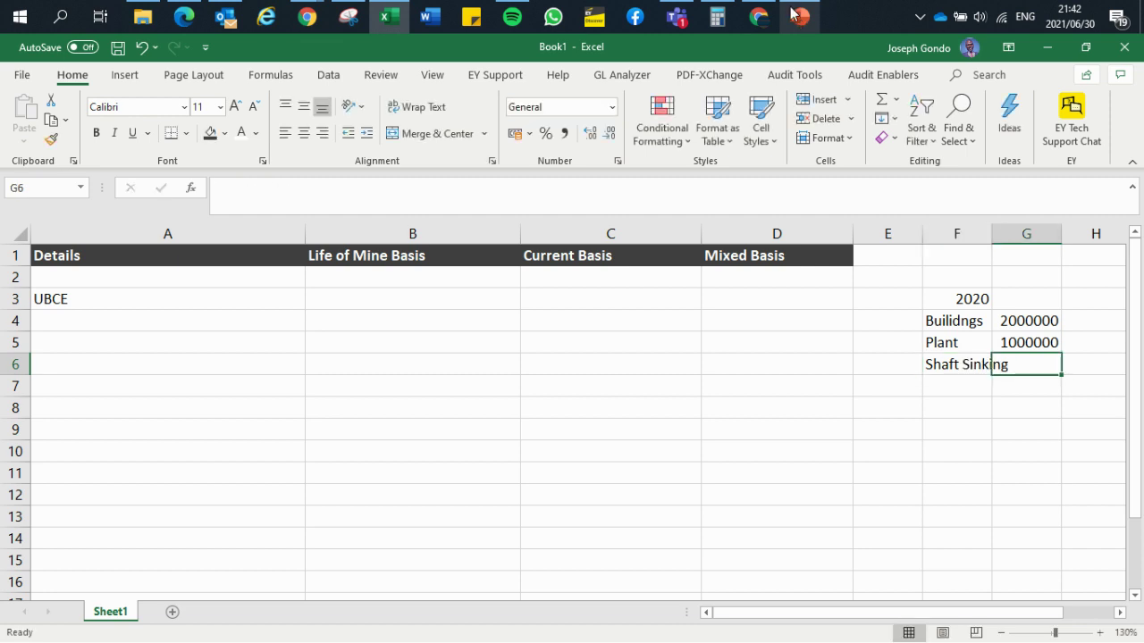
pyautogui.click(793, 14)
pyautogui.click(793, 17)
pyautogui.write('500000')
pyautogui.press('Return')
# Check the PowerPoint Quiz slide, enter the label "Admin Expenses" in F7 in Excel and widen column F to fit the labels.
pyautogui.click(795, 17)
pyautogui.click(796, 19)
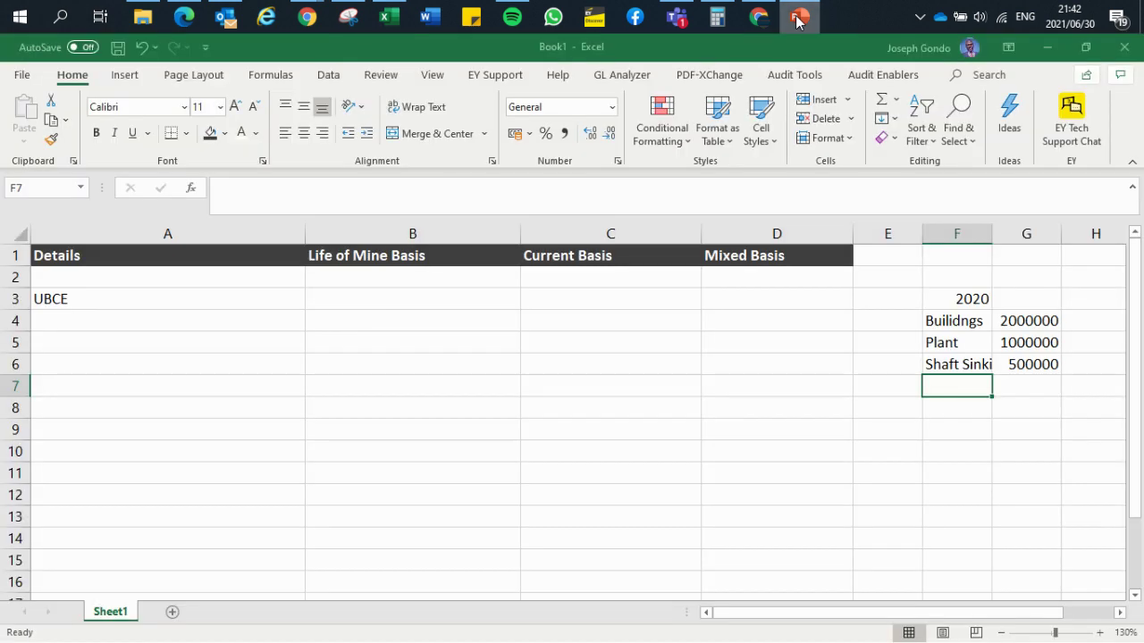
pyautogui.write('Admin ')
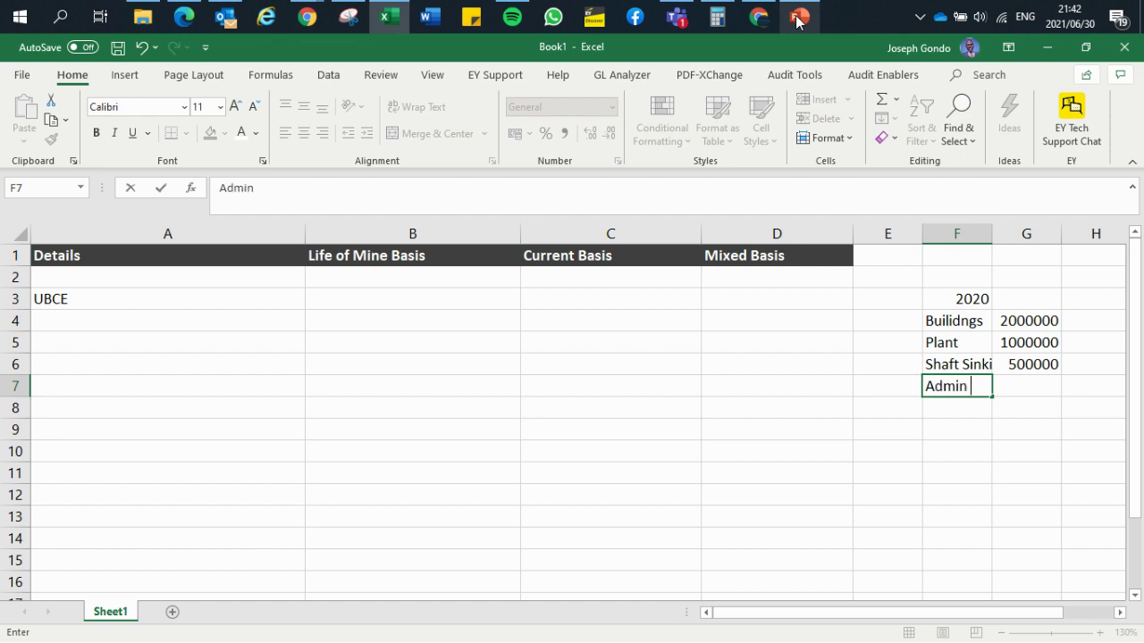
pyautogui.write('Expenses')
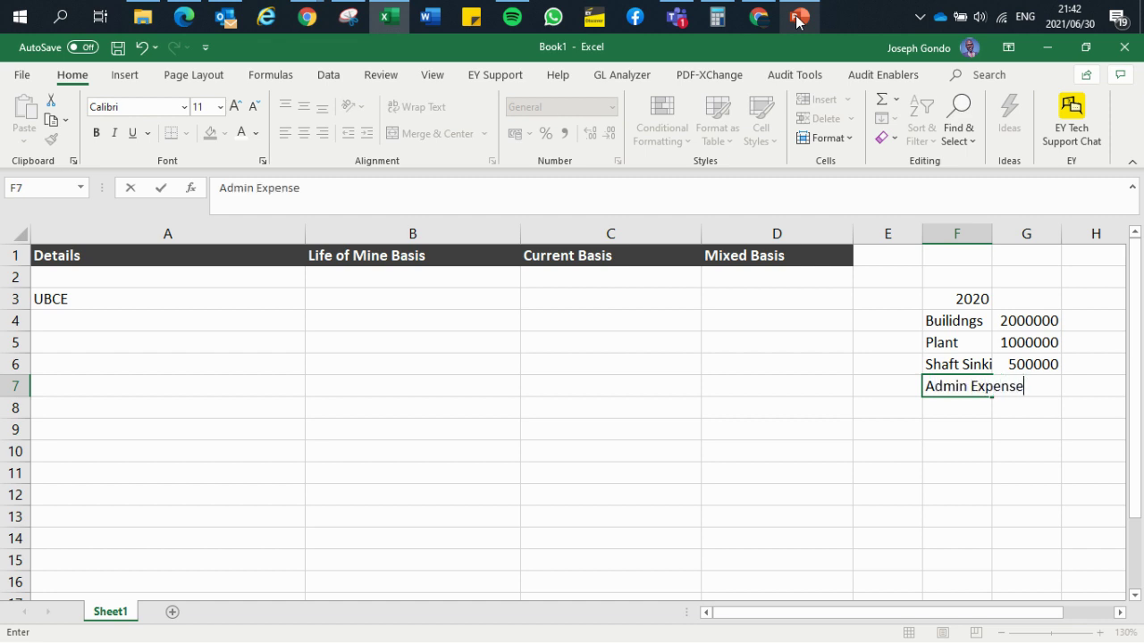
pyautogui.press('Return')
pyautogui.moveTo(992, 241); pyautogui.dragTo(1040, 251)
# Look up the 2020 admin expenses on the PowerPoint Quiz slide and enter 2500000 in G7 of the Excel sheet.
pyautogui.click(1054, 385)
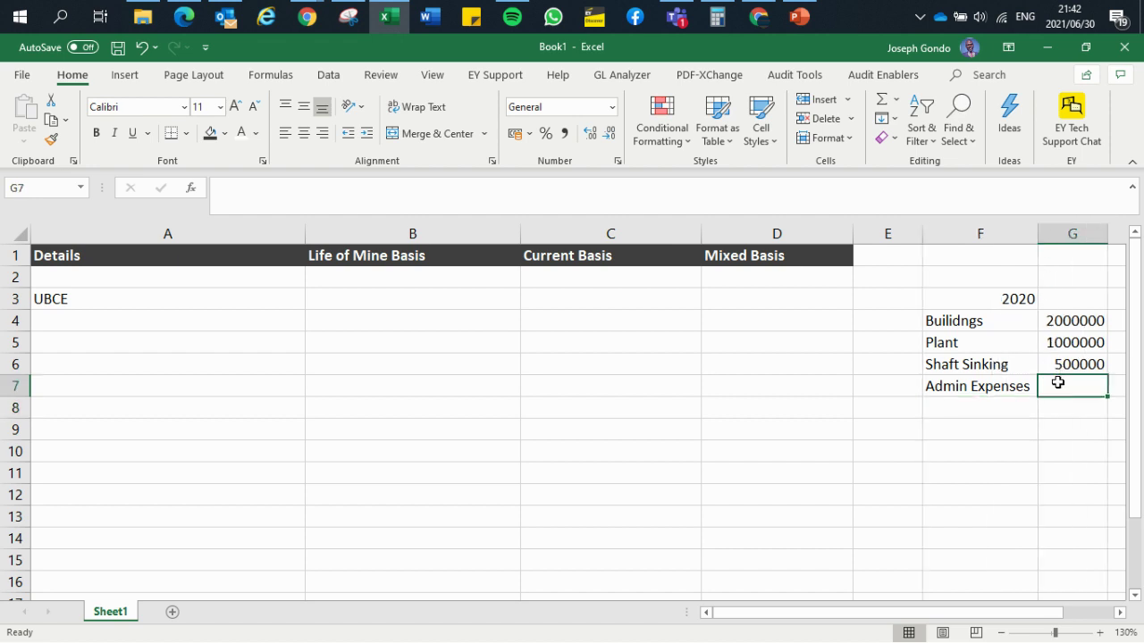
pyautogui.click(813, 19)
pyautogui.click(813, 20)
pyautogui.write('1500')
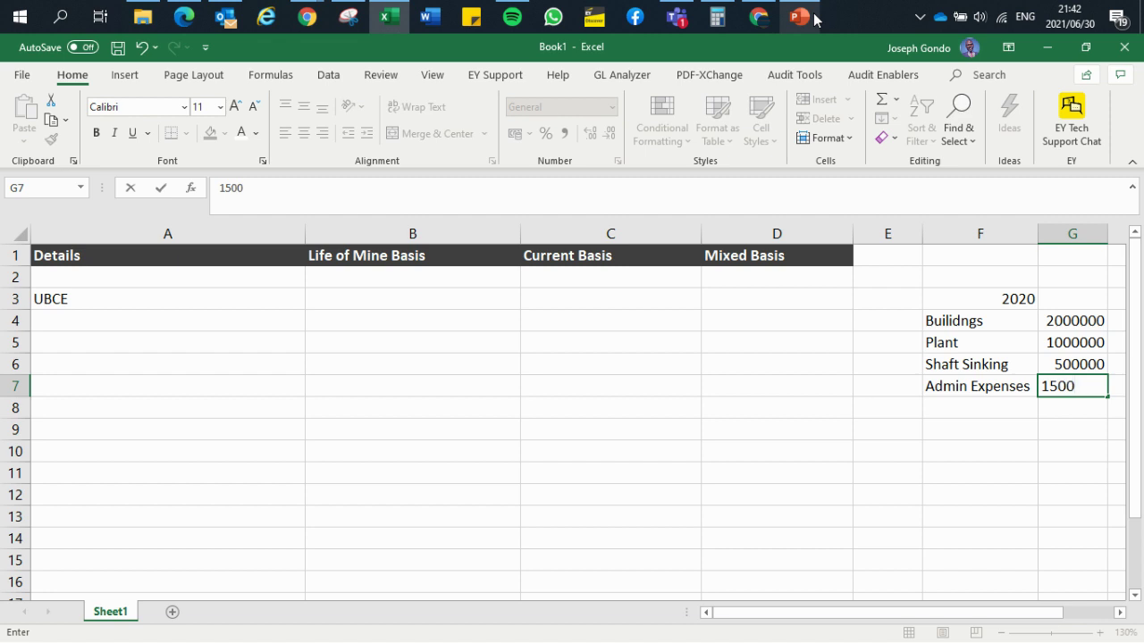
pyautogui.press('BackSpace')
pyautogui.press('BackSpace')
pyautogui.press('BackSpace')
pyautogui.press('BackSpace')
pyautogui.write('250000')
pyautogui.press('Return')
# Apply the comma number style to the 2020 expense amounts in G4:G7.
pyautogui.press('Up')
pyautogui.press('Up')
pyautogui.press('Up')
pyautogui.press('Up')
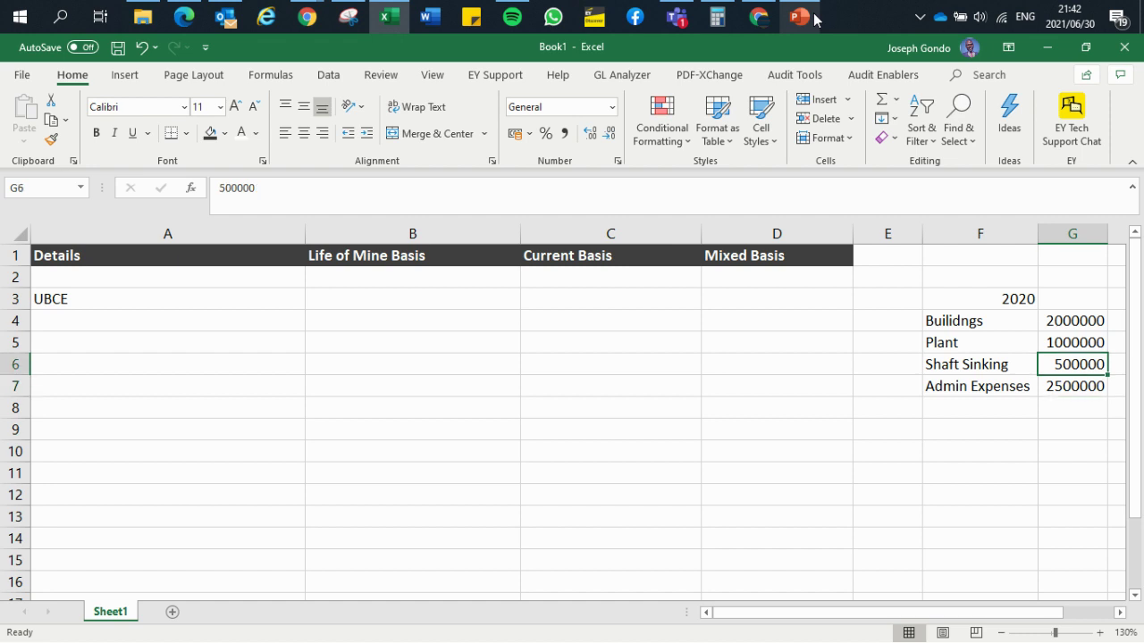
pyautogui.hotkey('shift', 'Down')
pyautogui.hotkey('shift', 'Down')
pyautogui.hotkey('shift', 'Down')
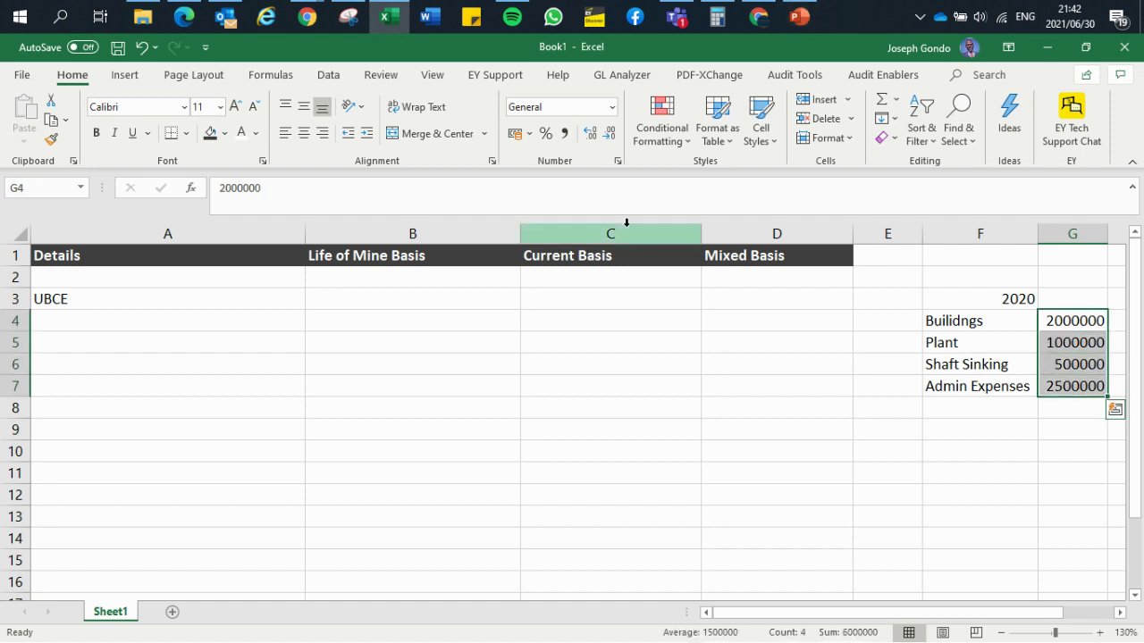
pyautogui.click(564, 133)
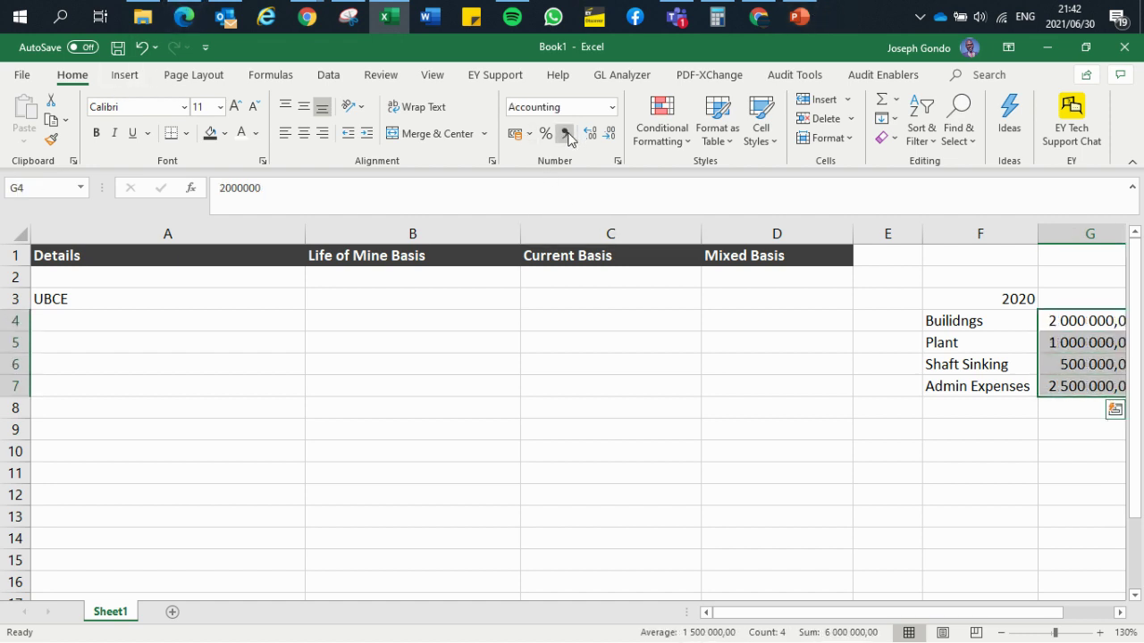
pyautogui.click(949, 348)
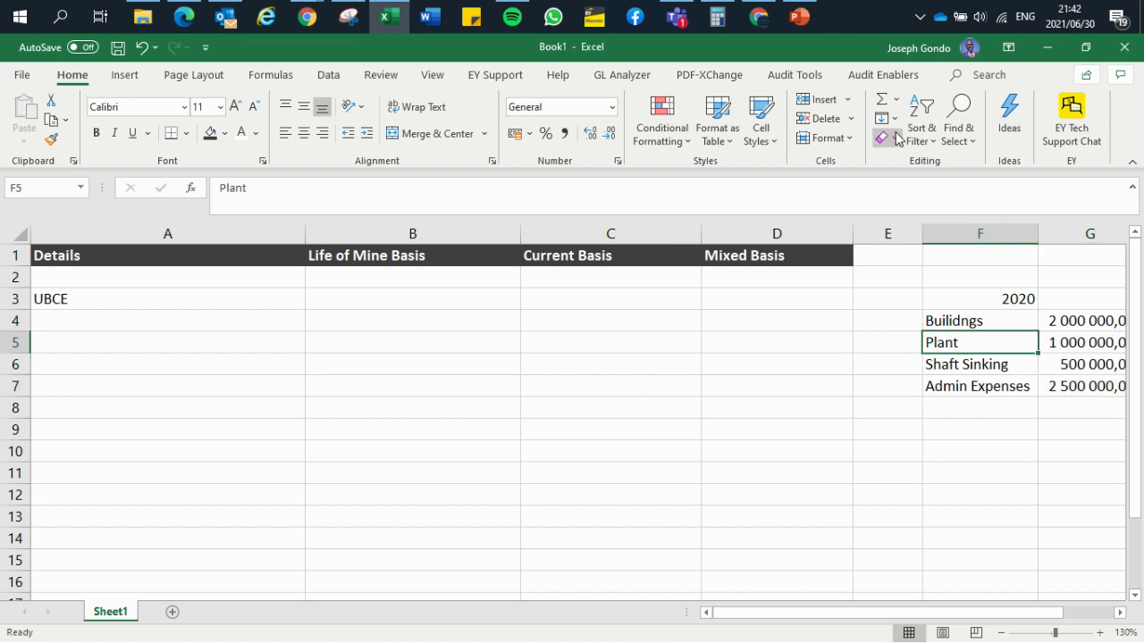
# Recheck the PowerPoint Quiz slide, then total the 2020 expenses G4:G7 with a SUM formula in B3 for UBCE under Life of Mine Basis.
pyautogui.click(796, 20)
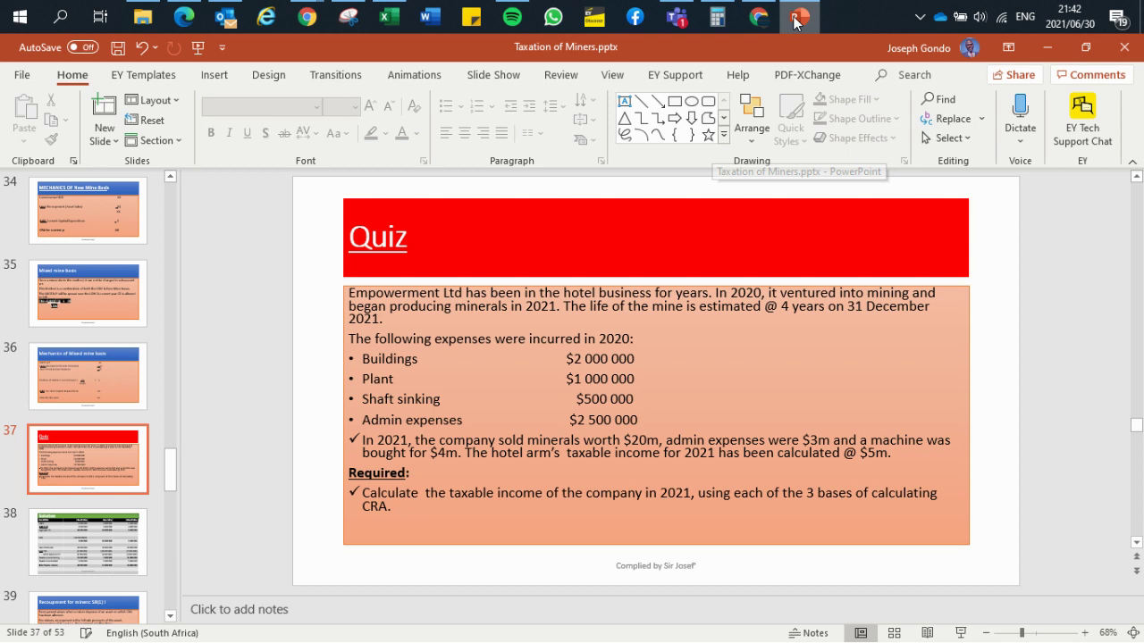
pyautogui.click(795, 19)
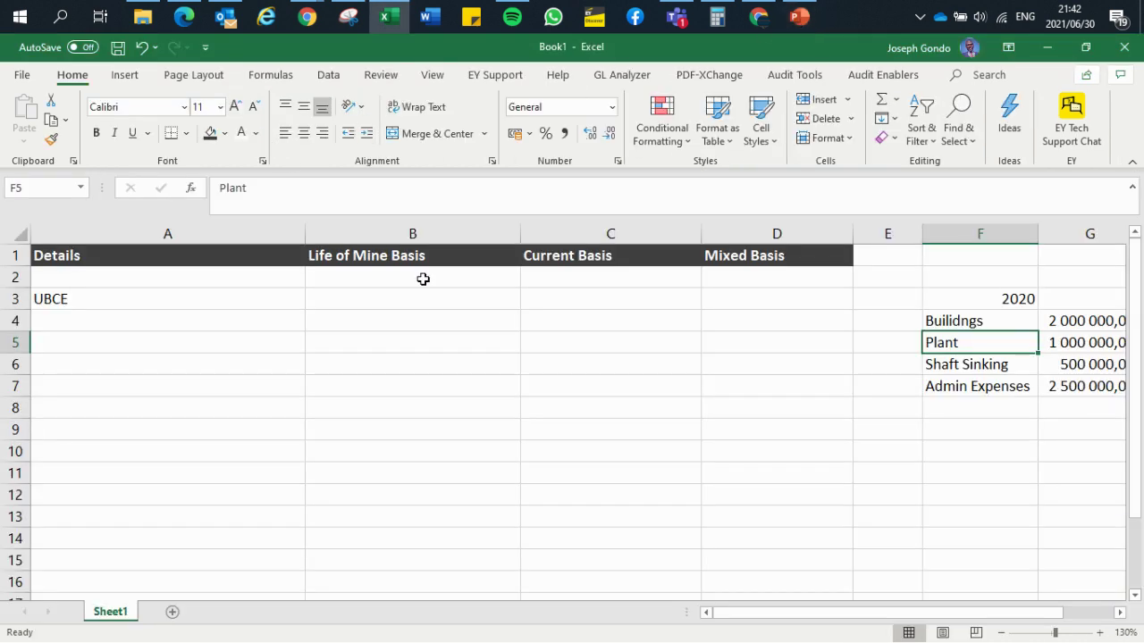
pyautogui.click(365, 298)
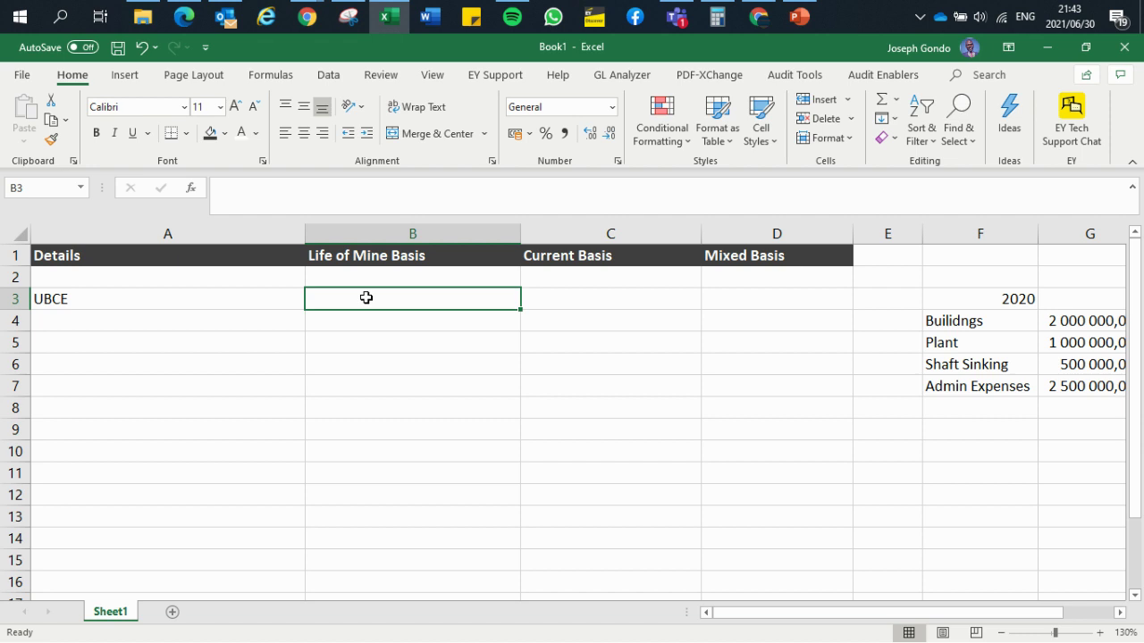
pyautogui.write('=sum')
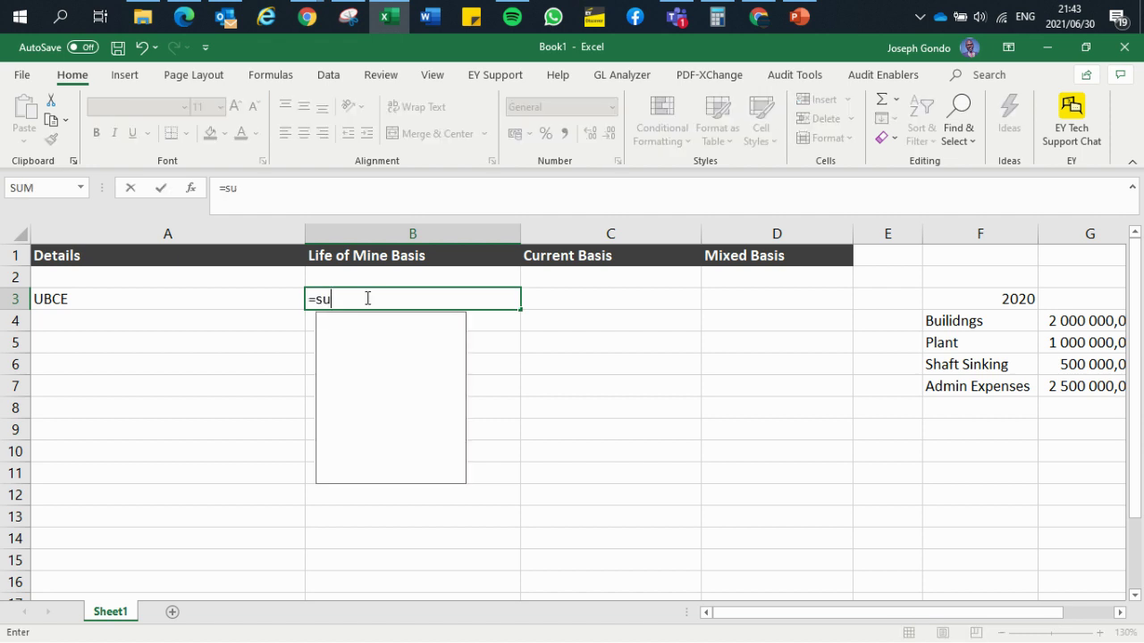
pyautogui.doubleClick(372, 320)
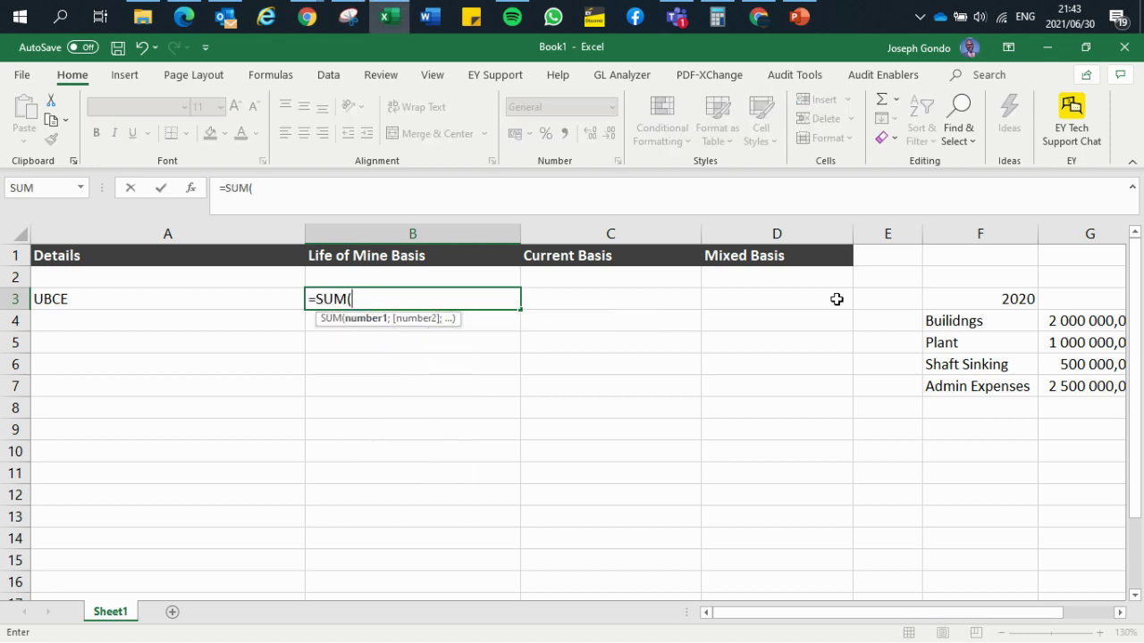
pyautogui.moveTo(1052, 323); pyautogui.dragTo(1063, 380)
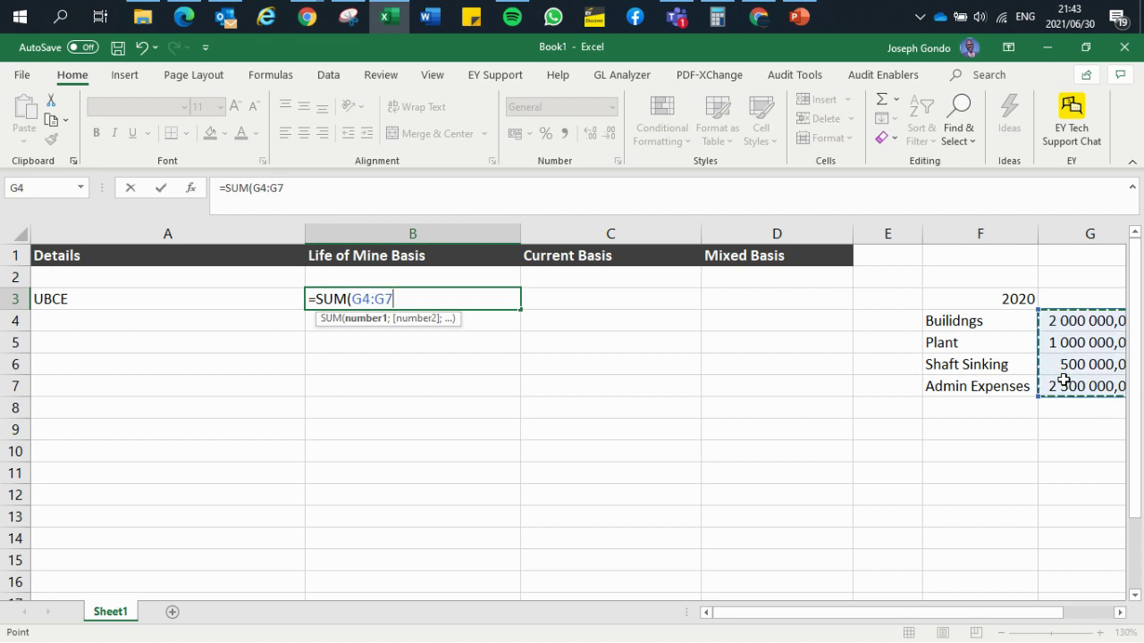
pyautogui.press('Return')
# Copy the UBCE sum formula from B3 into C3 under Current Basis.
pyautogui.click(570, 300)
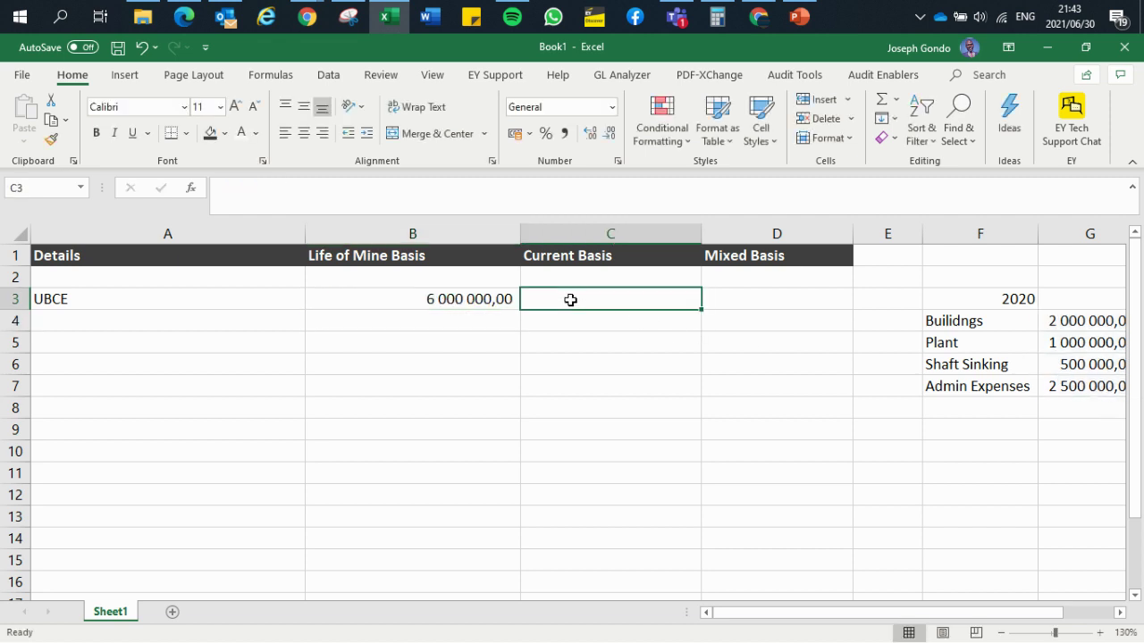
pyautogui.press('Left')
pyautogui.hotkey('ctrl', 'c')
pyautogui.click(571, 300)
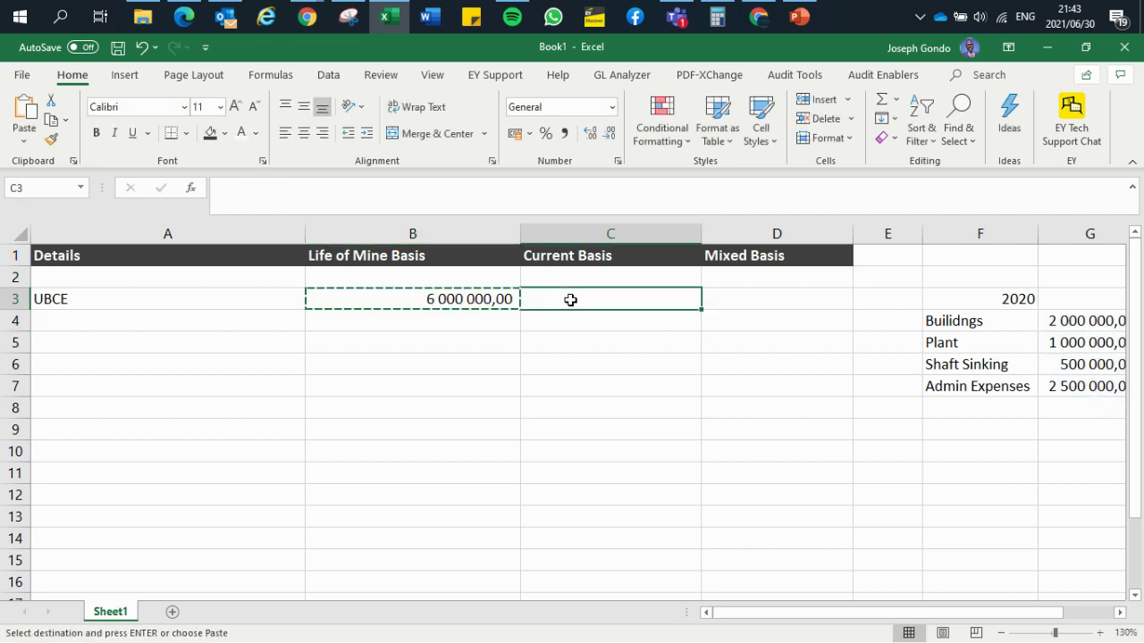
pyautogui.hotkey('ctrl', 'v')
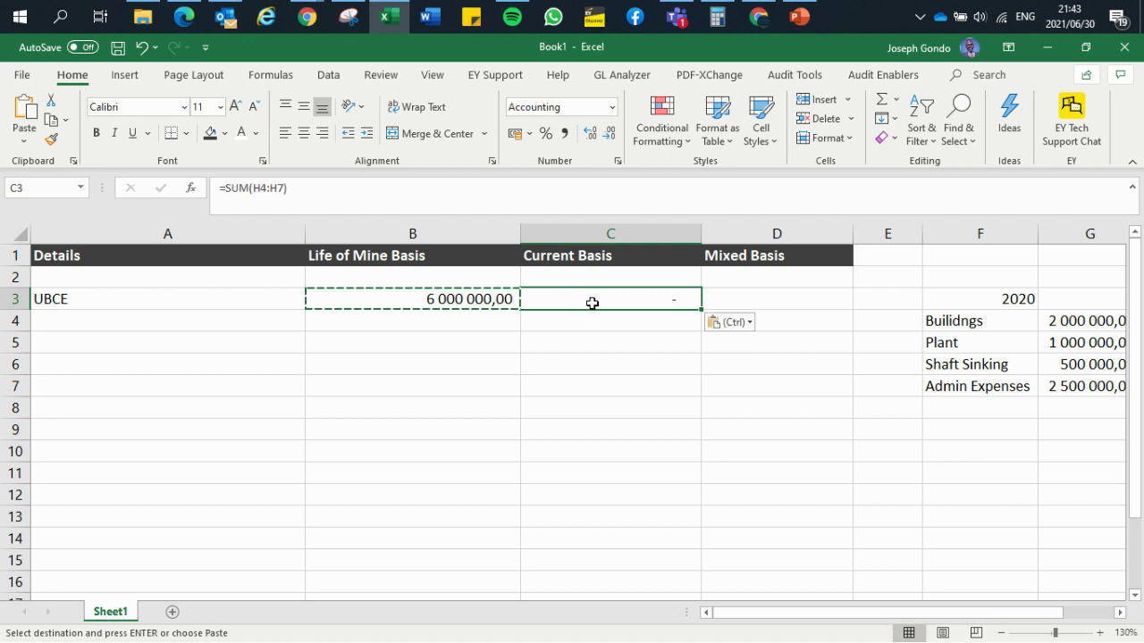
# Replace the Current Basis UBCE formula in C3 with a SUM of the 2020 expenses G4:G7.
pyautogui.write('=sum')
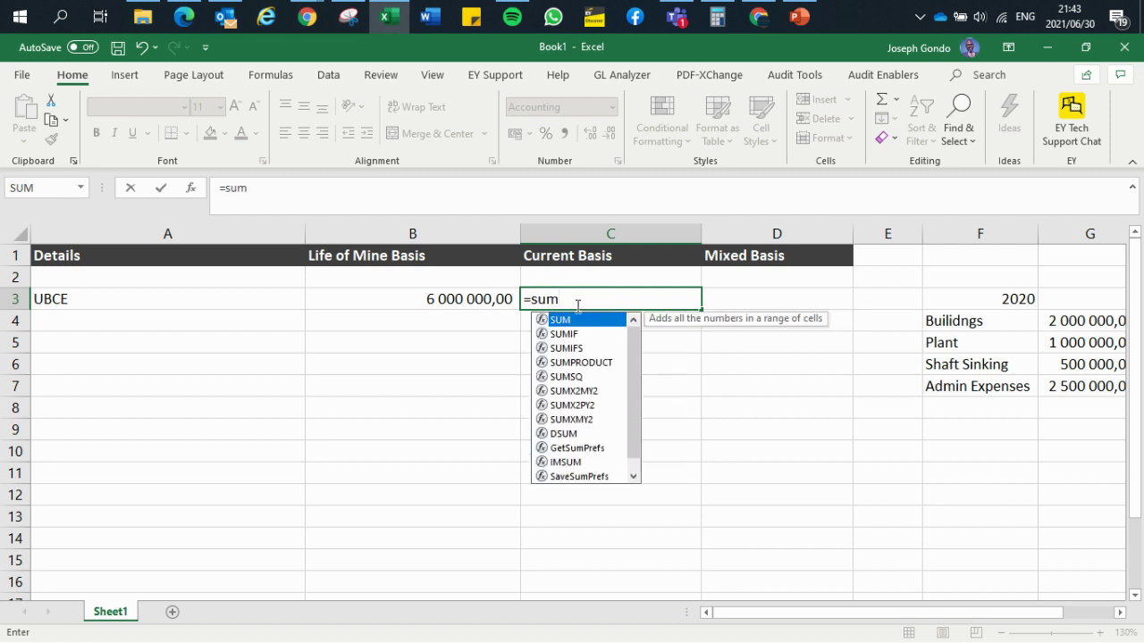
pyautogui.doubleClick(577, 323)
pyautogui.moveTo(1090, 320); pyautogui.dragTo(1078, 378)
pyautogui.press('Return')
pyautogui.press('Up')
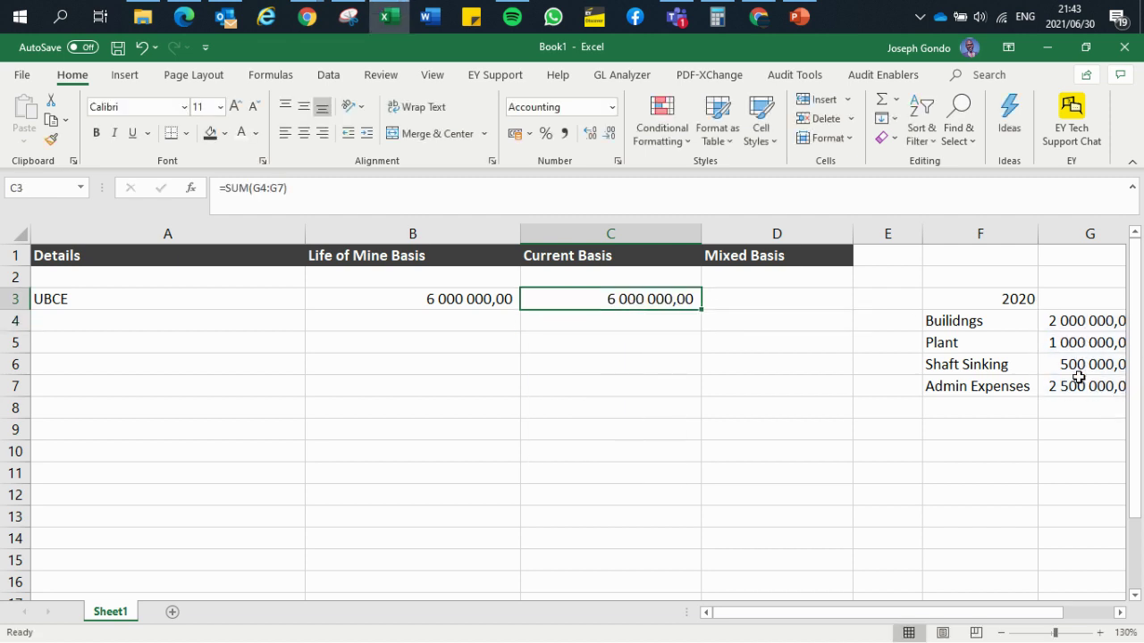
# Recheck the PowerPoint Quiz slide, then total the 2020 expenses G4:G7 with a SUM formula in D3 under Mixed Basis.
pyautogui.press('Right')
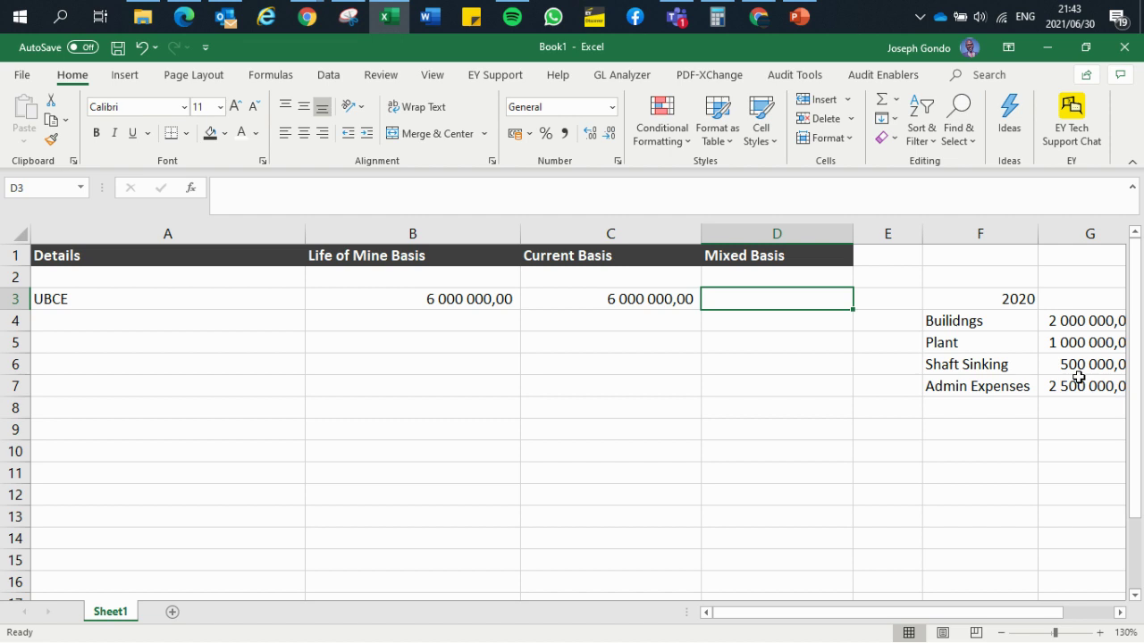
pyautogui.click(807, 19)
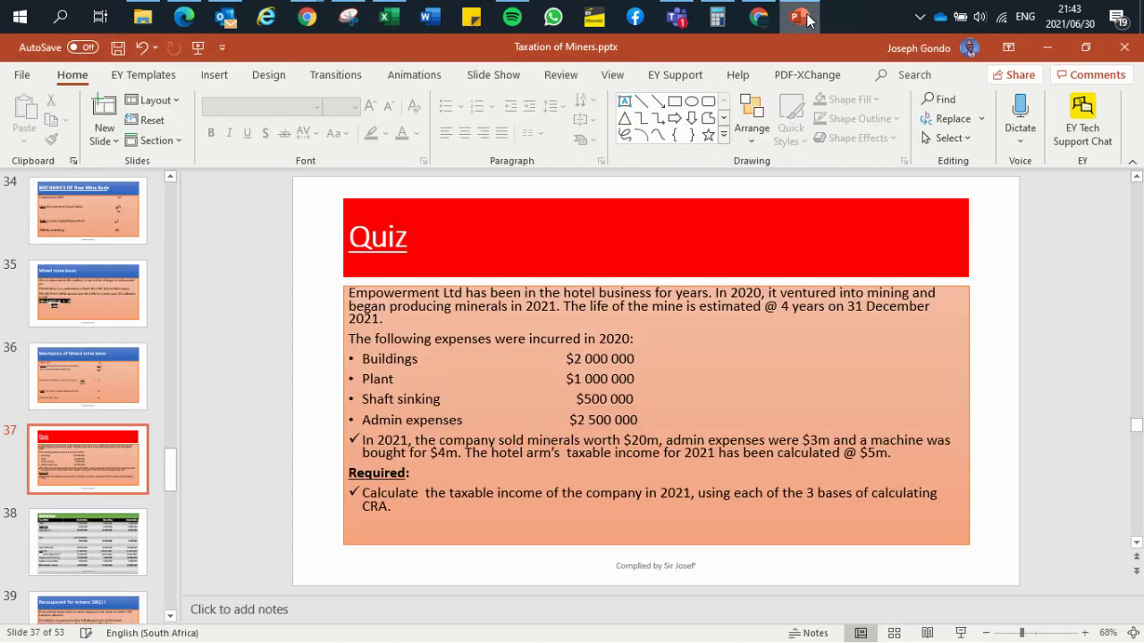
pyautogui.click(807, 20)
pyautogui.click(782, 304)
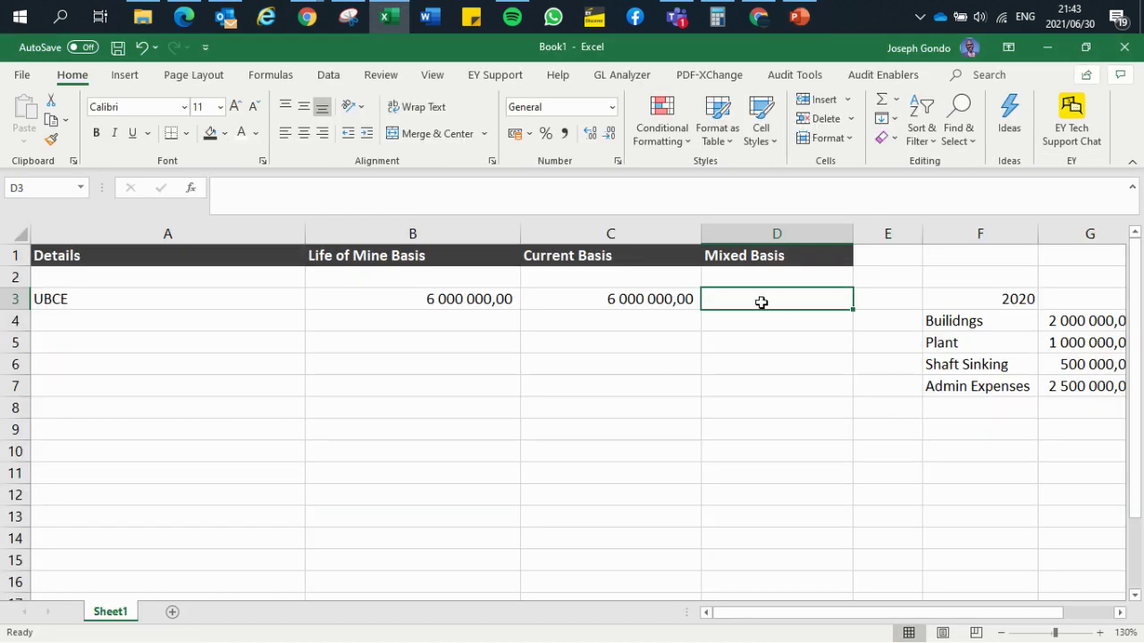
pyautogui.write('=')
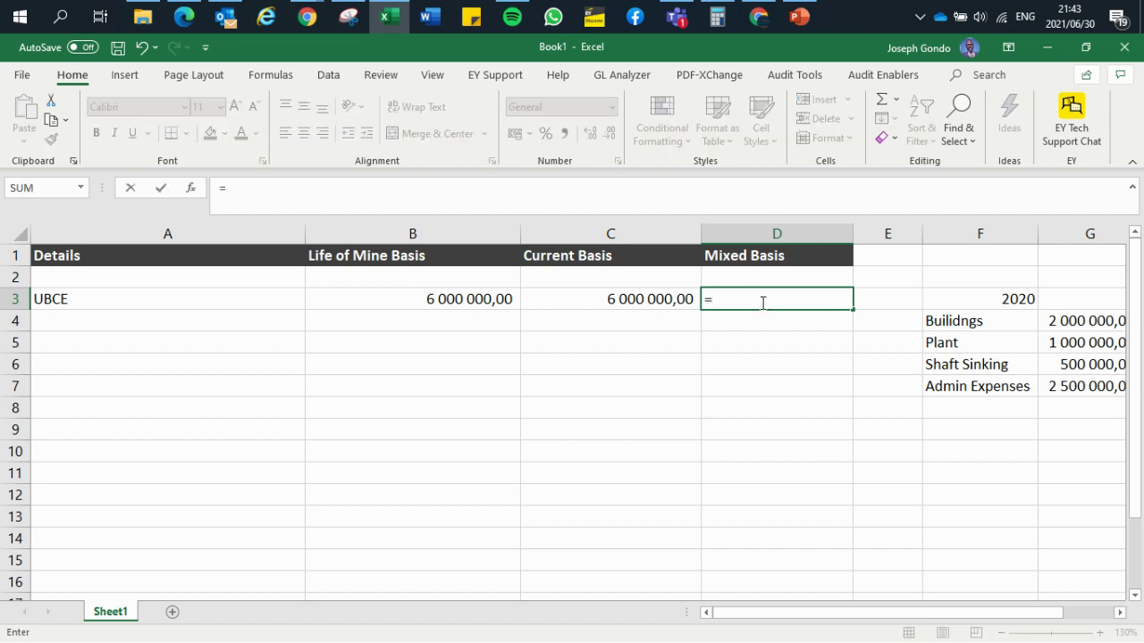
pyautogui.write('sum(')
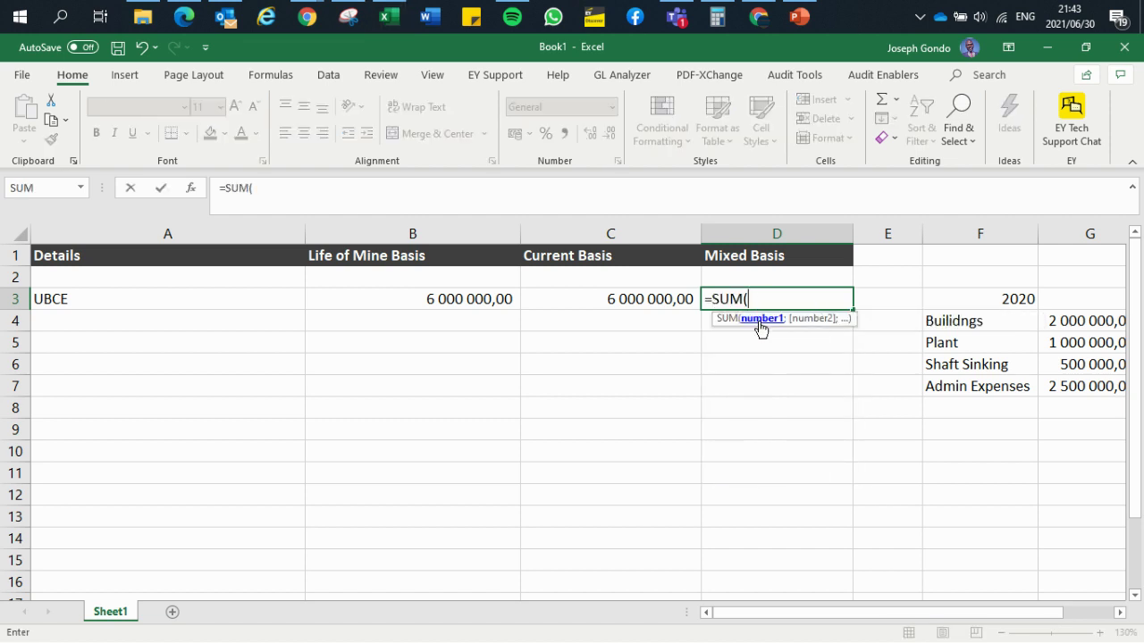
pyautogui.click(1065, 333)
pyautogui.moveTo(1065, 332); pyautogui.dragTo(1066, 386)
pyautogui.press('Return')
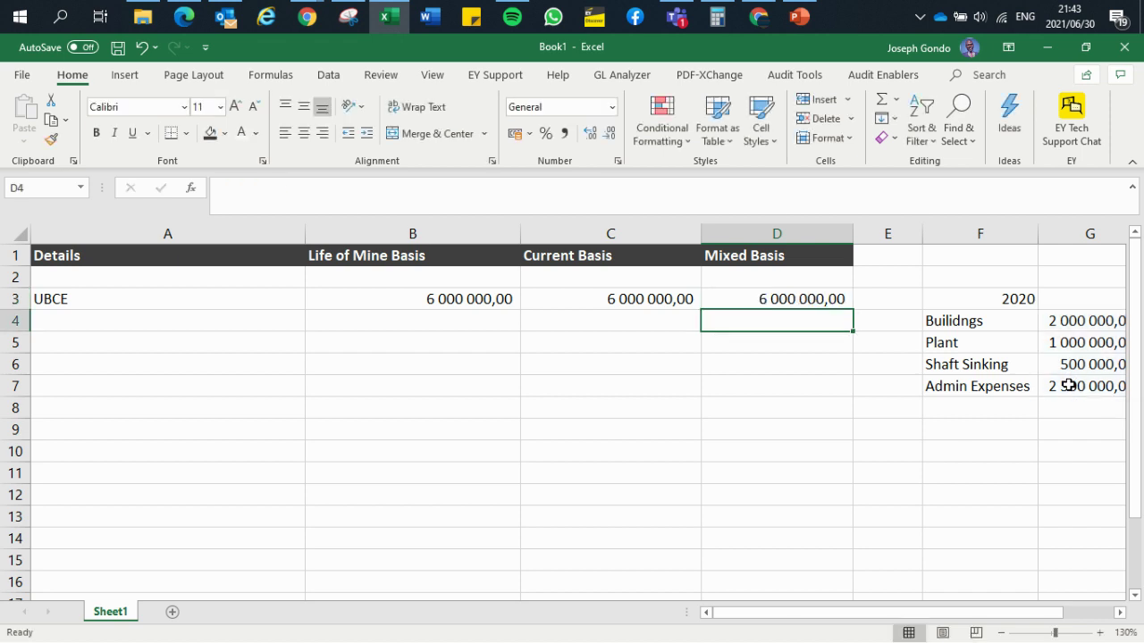
# Extend the UBCE label in A3 to read "UBCE b/d (2020)".
pyautogui.doubleClick(208, 297)
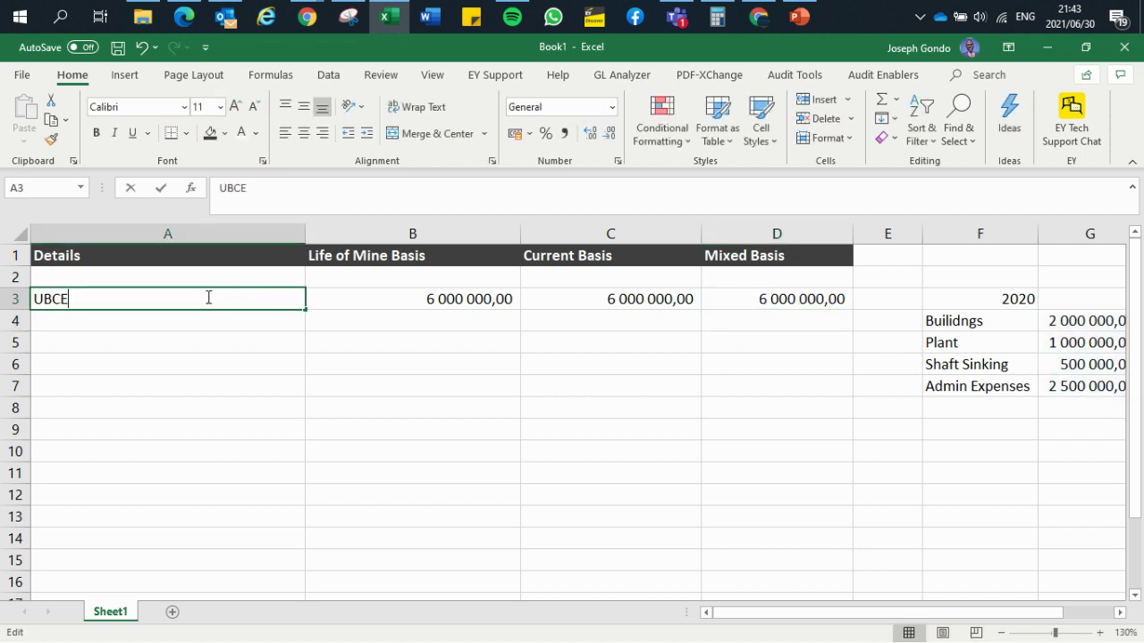
pyautogui.write('c')
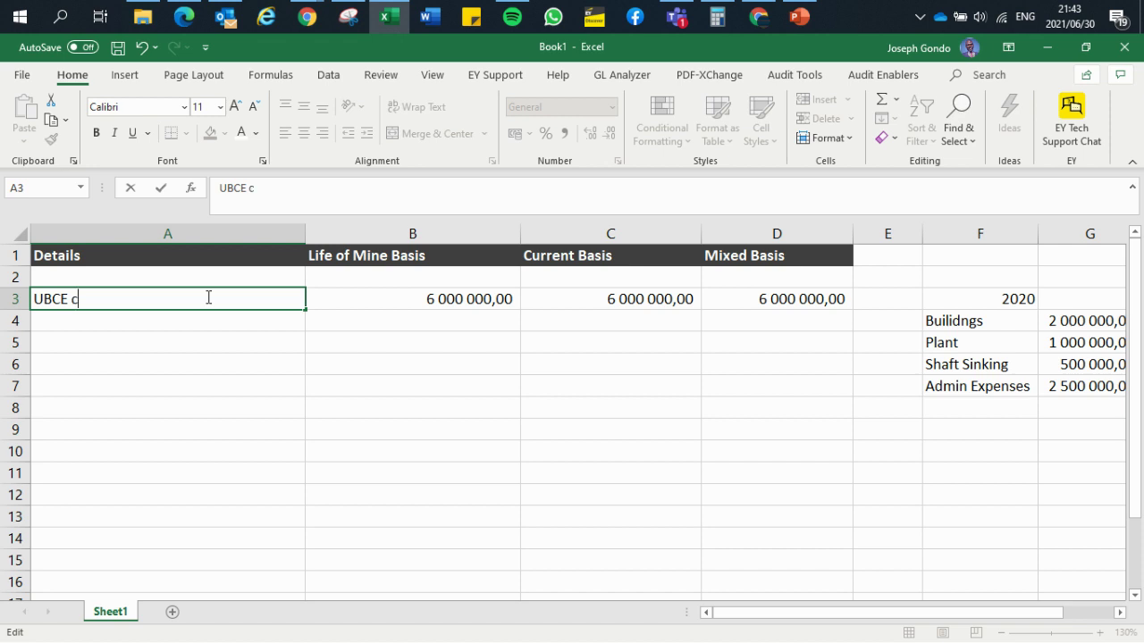
pyautogui.press('BackSpace')
pyautogui.write('b/d (2020)')
pyautogui.press('Return')
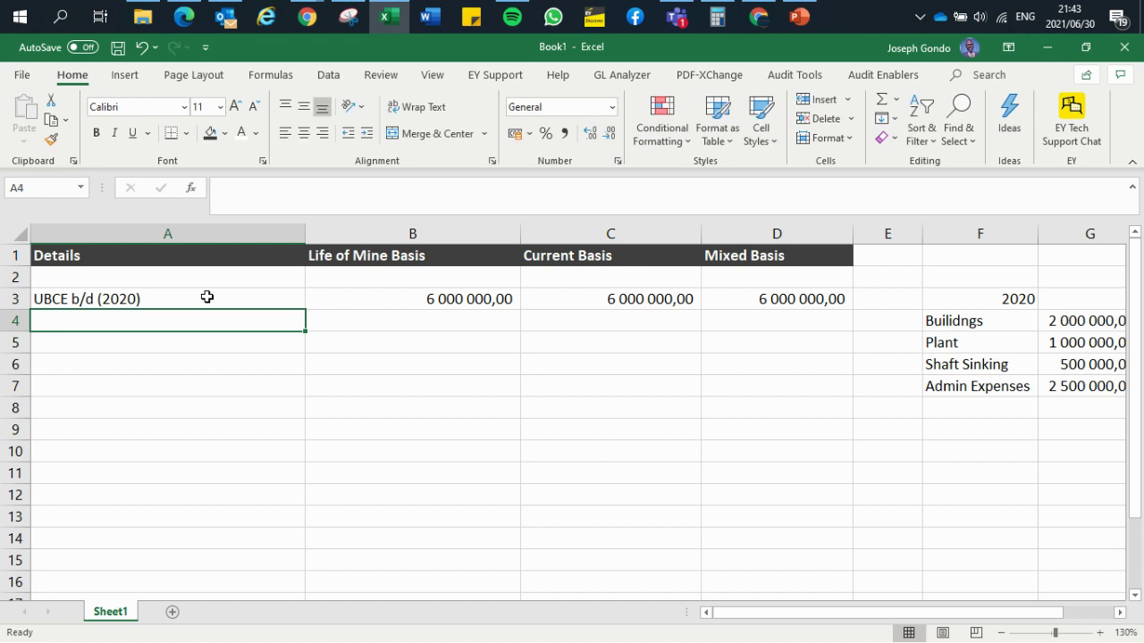
# Add the row label "RE" in A4 below the UBCE row.
pyautogui.press('Up')
pyautogui.press('Down')
pyautogui.press('Down')
pyautogui.press('Up')
pyautogui.write('RE')
pyautogui.press('Return')
pyautogui.press('Up')
# Enter 0 for RE under all three bases in B4:D4.
pyautogui.press('Right')
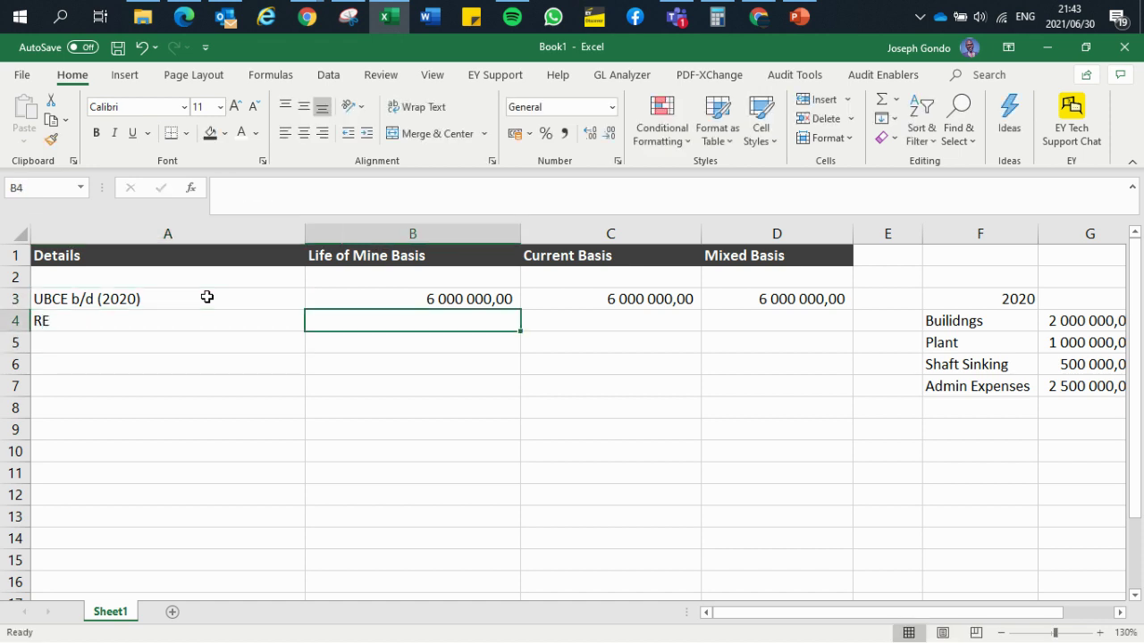
pyautogui.write('0')
pyautogui.press('Right')
pyautogui.write('0')
pyautogui.press('Right')
pyautogui.write('0')
pyautogui.press('Left')
# Enter the row label "UBCE - 2021" in A5 below RE.
pyautogui.press('Left')
pyautogui.press('Down')
pyautogui.press('Left')
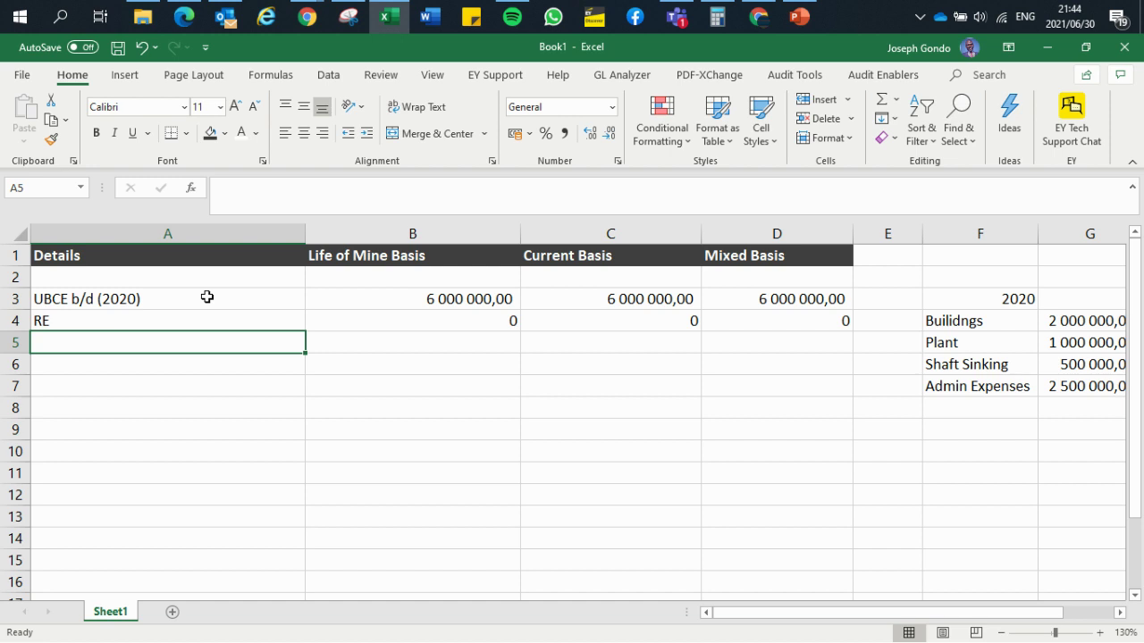
pyautogui.write('UB')
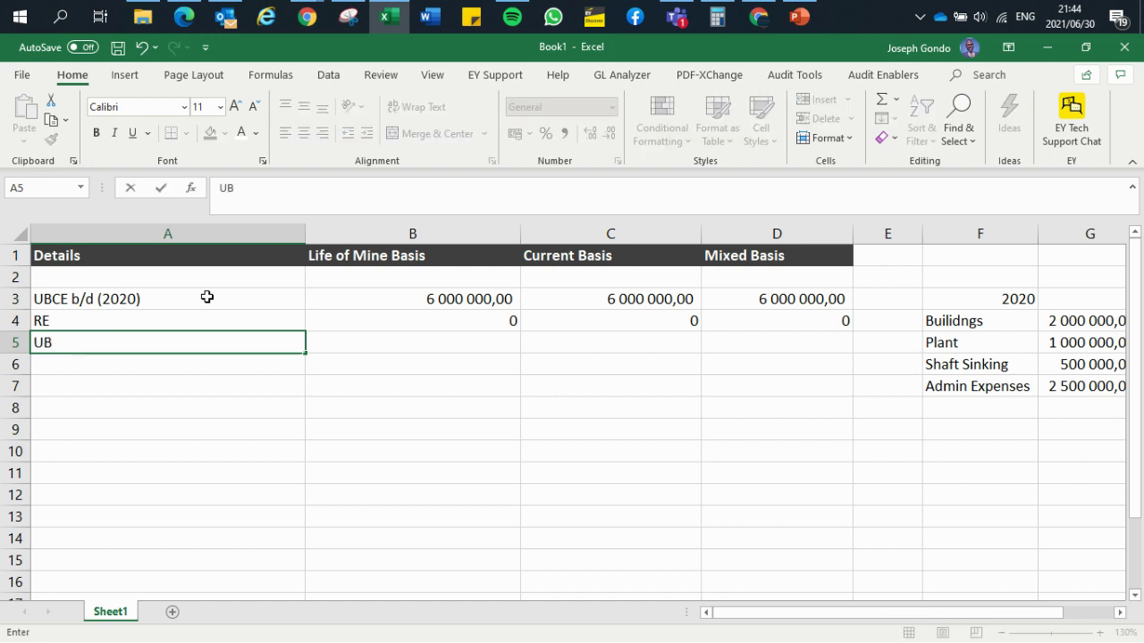
pyautogui.write('CE - 2021')
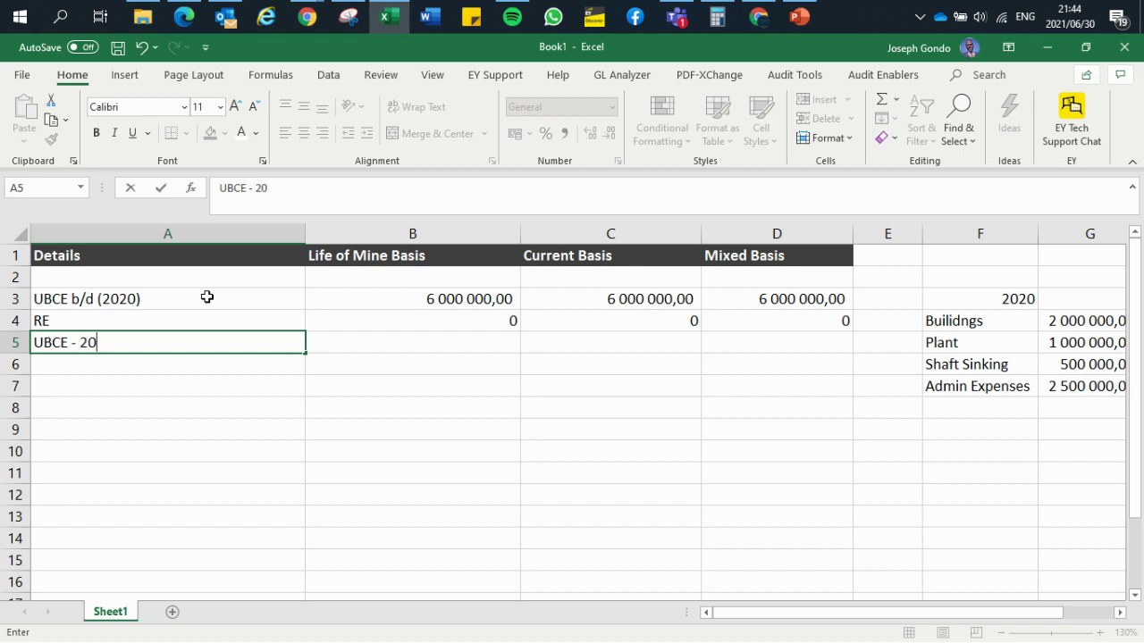
pyautogui.press('Return')
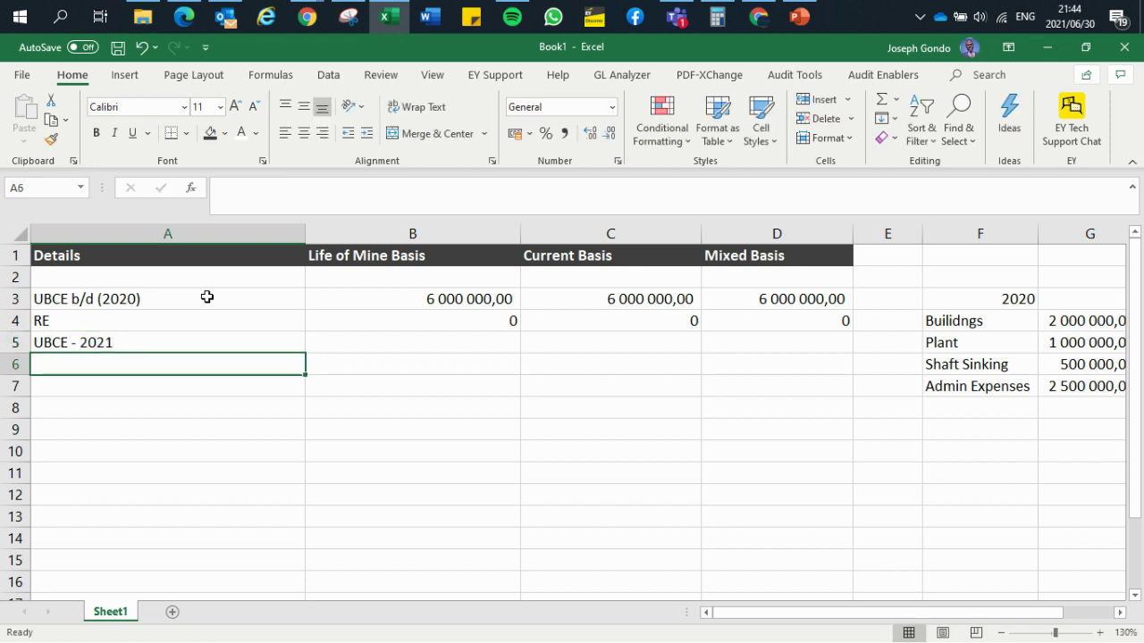
pyautogui.press('Up')
pyautogui.press('Right')
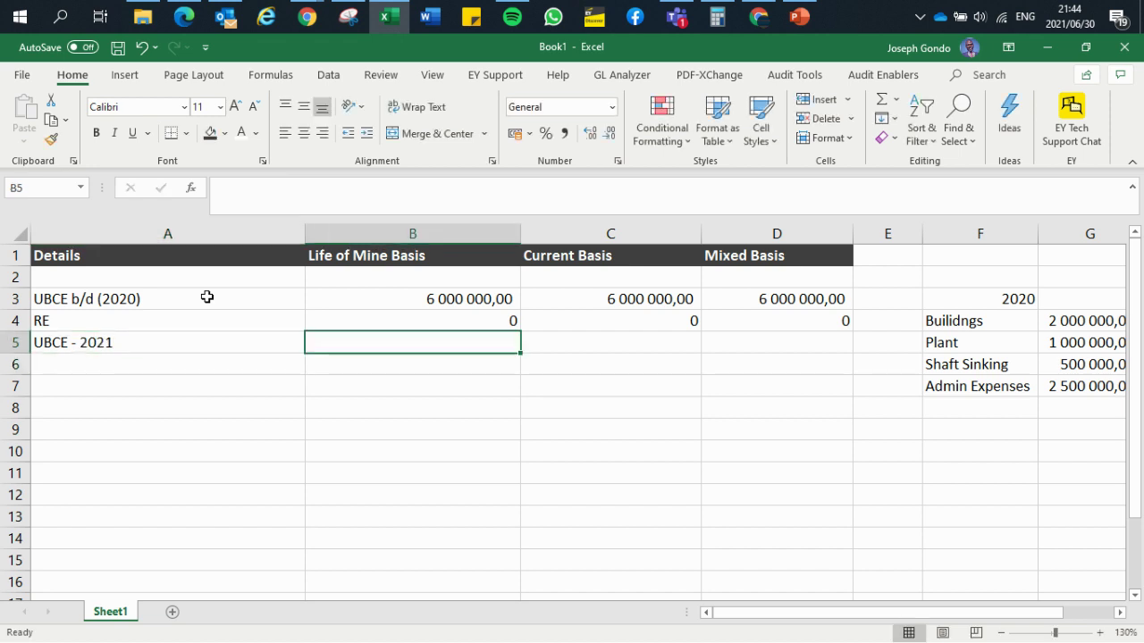
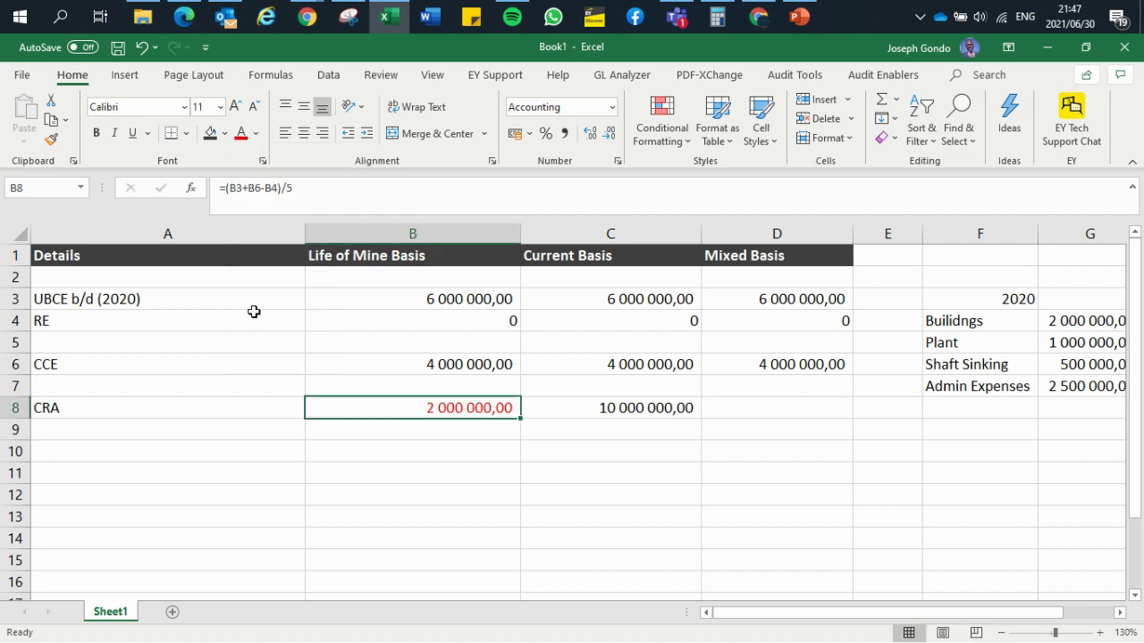
# Make the Life of Mine CRA in B8 bold and calculate the Current Basis CRA in C8 as =C3+C6-C4.
pyautogui.click(96, 132)
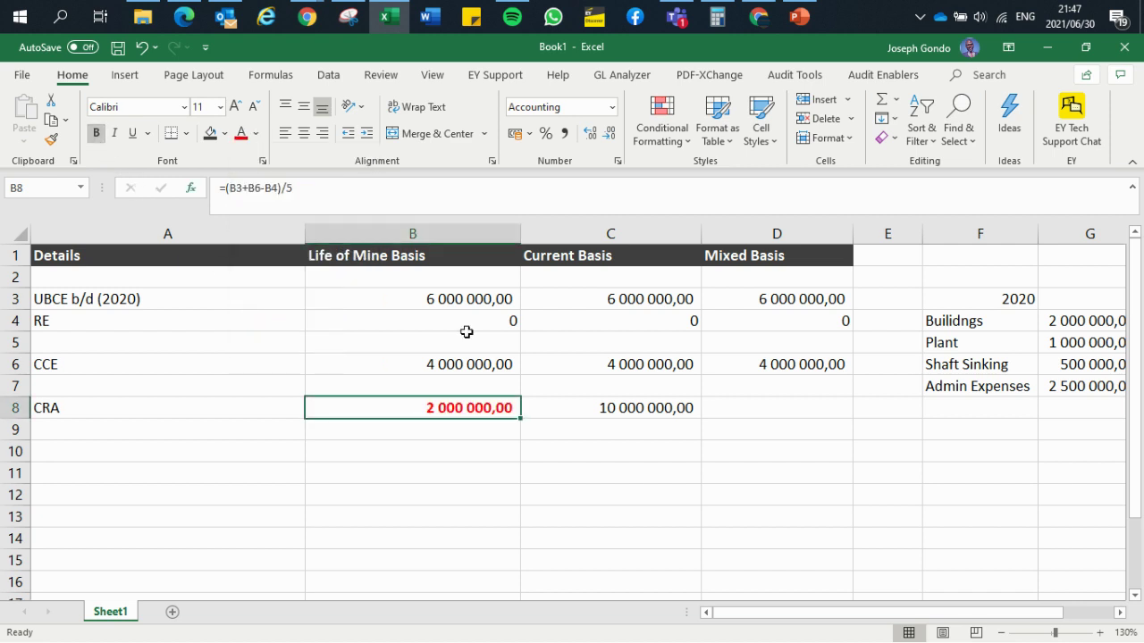
pyautogui.click(636, 408)
pyautogui.write('=')
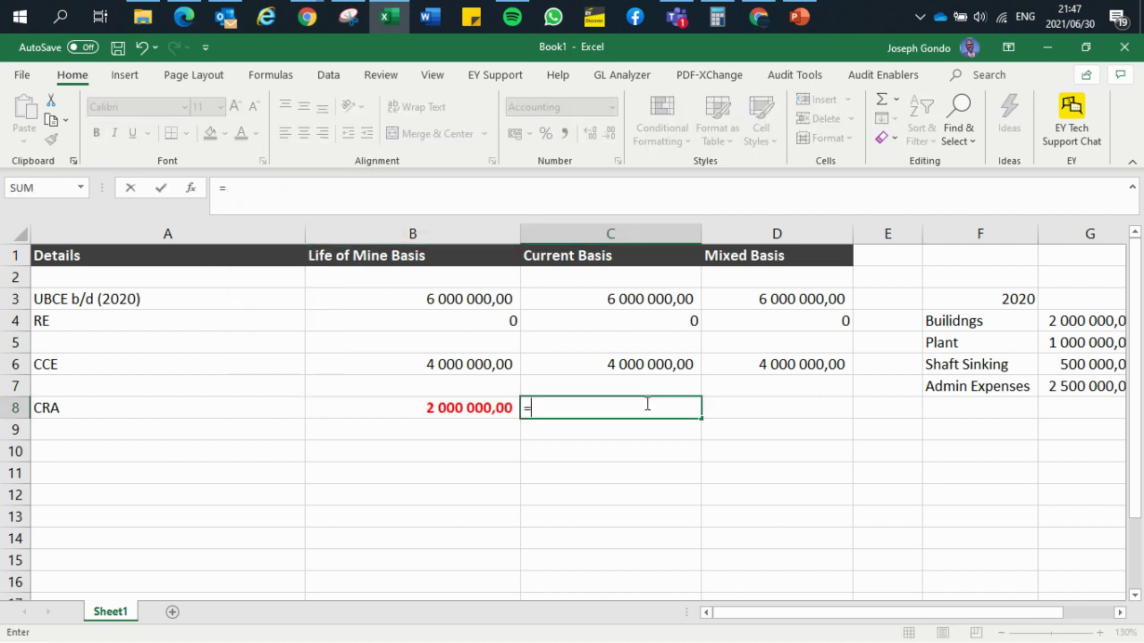
pyautogui.click(644, 298)
pyautogui.write('+')
pyautogui.click(648, 364)
pyautogui.write('-')
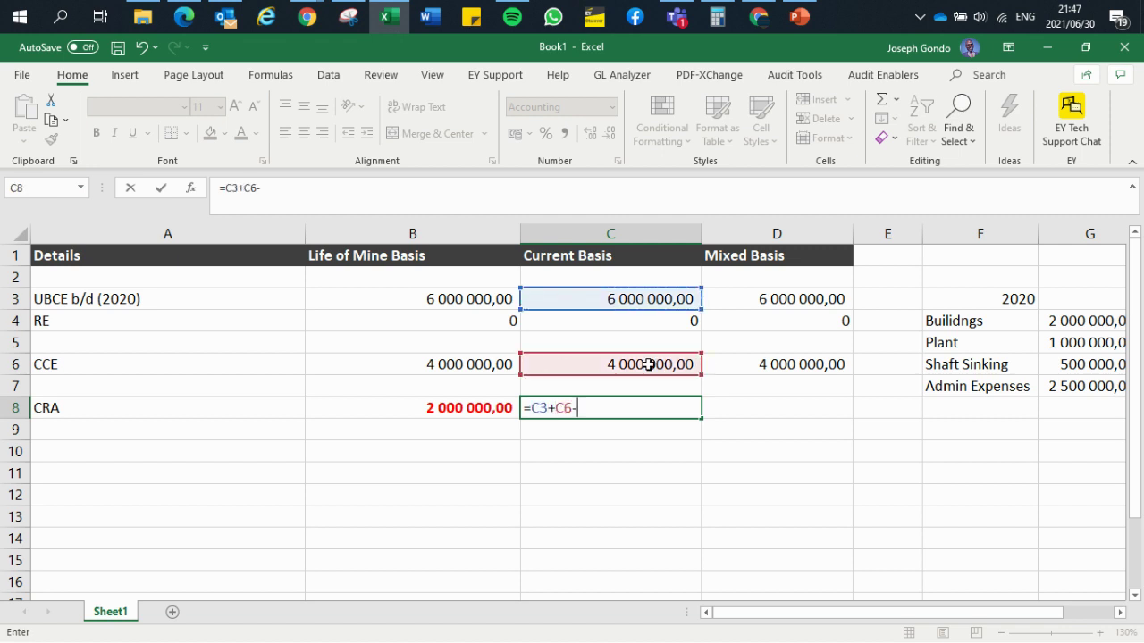
pyautogui.click(669, 320)
pyautogui.press('Return')
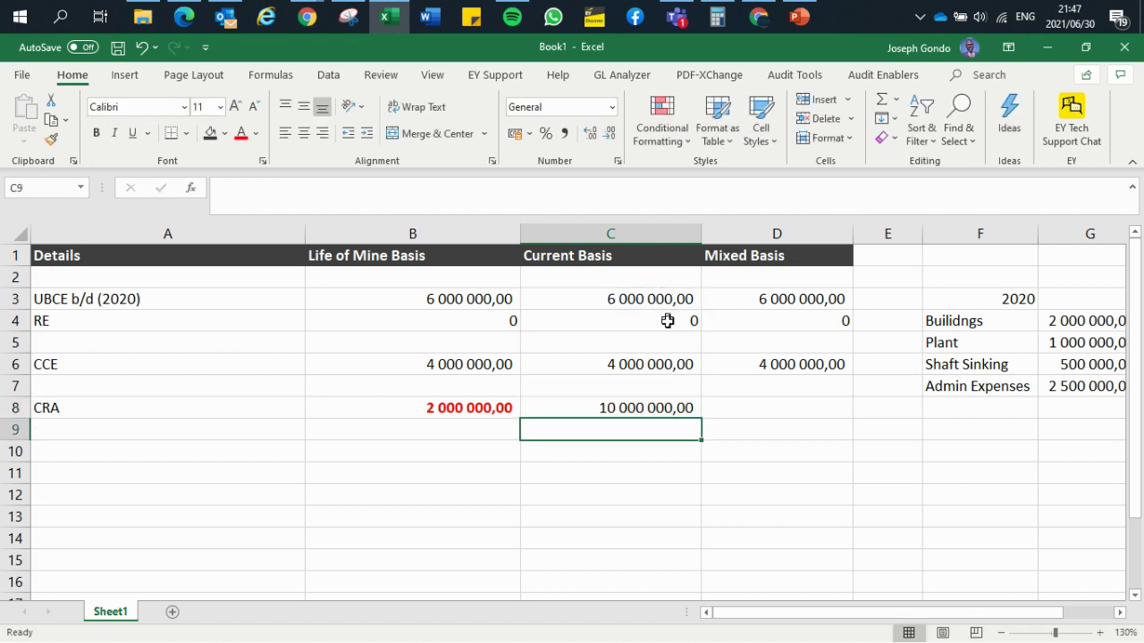
# Calculate the Mixed Basis CRA in D8 with the formula =(D3-D4)/5+D6.
pyautogui.click(755, 408)
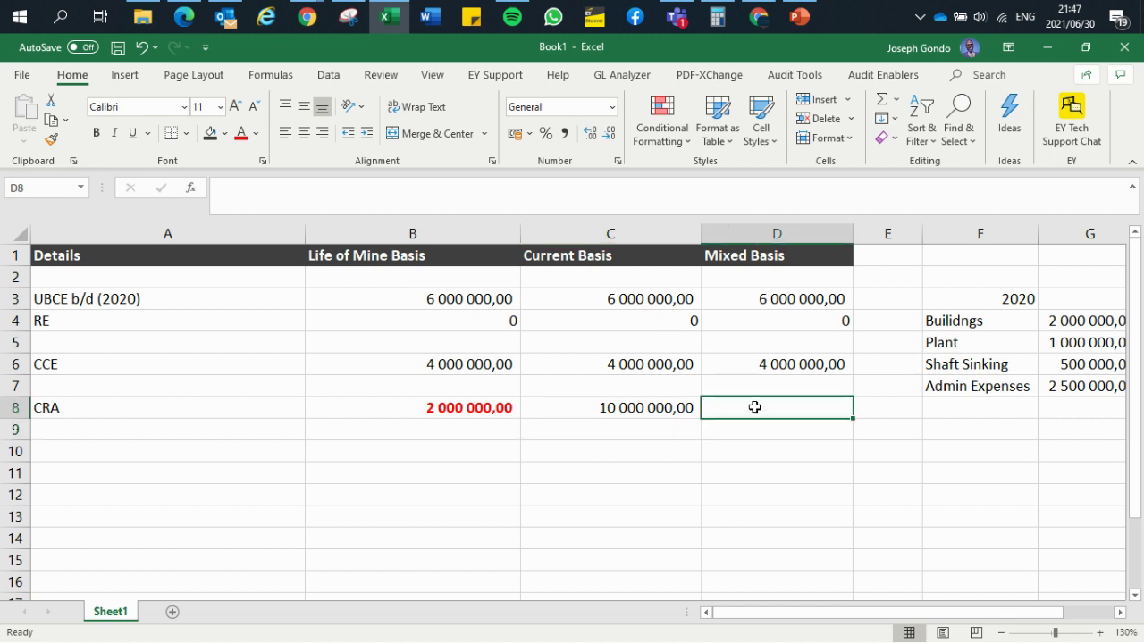
pyautogui.write('=')
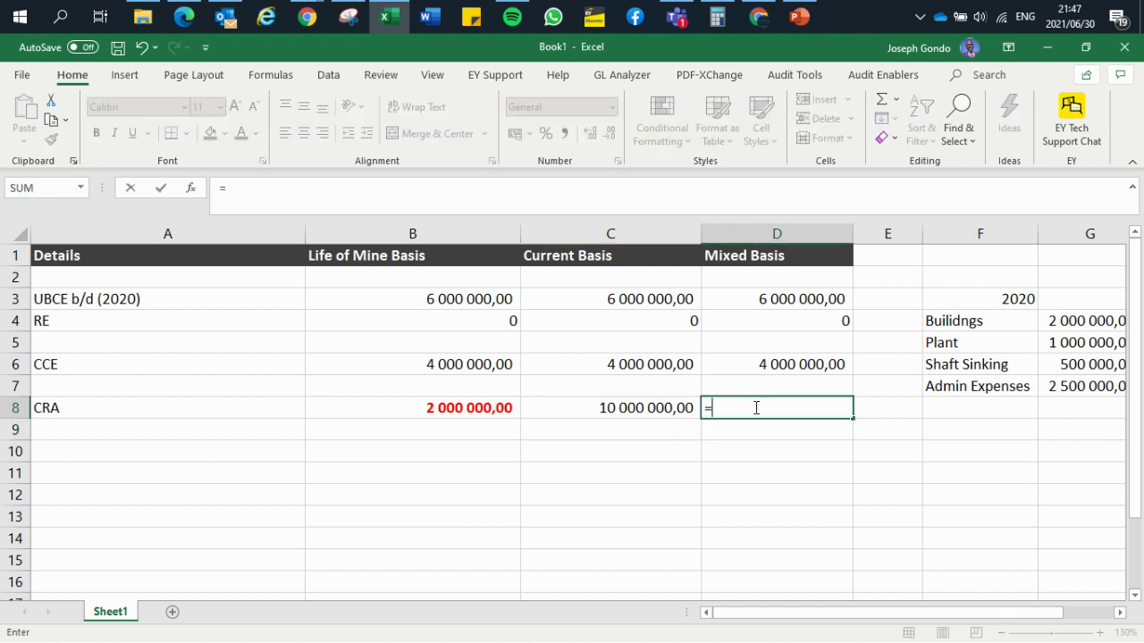
pyautogui.write('(')
pyautogui.click(782, 300)
pyautogui.write('-')
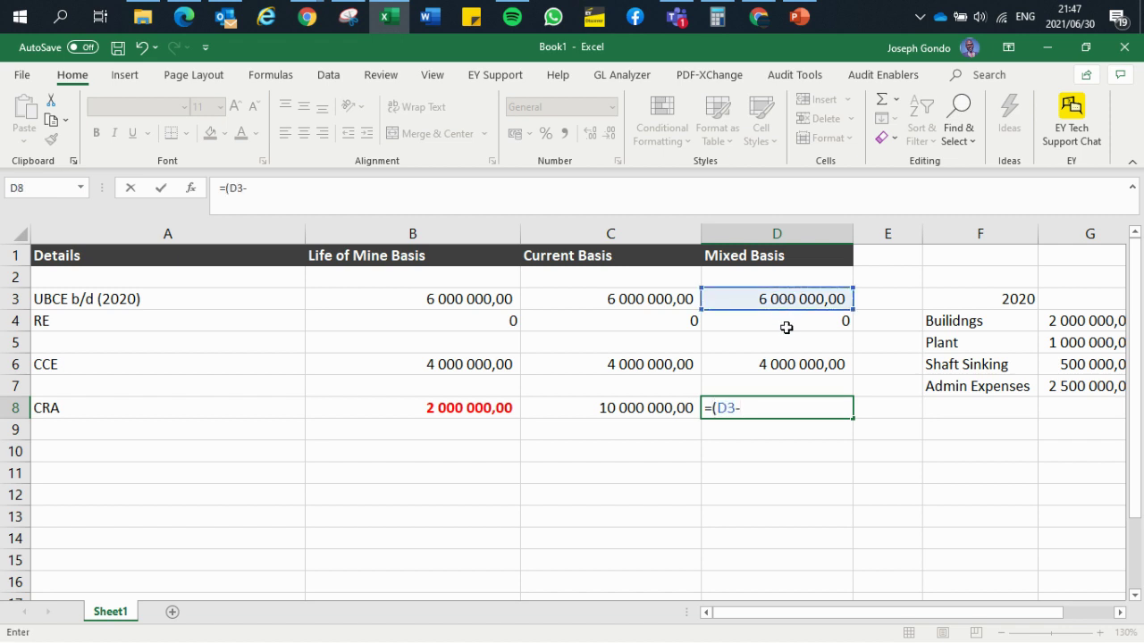
pyautogui.click(788, 325)
pyautogui.write(')/5+')
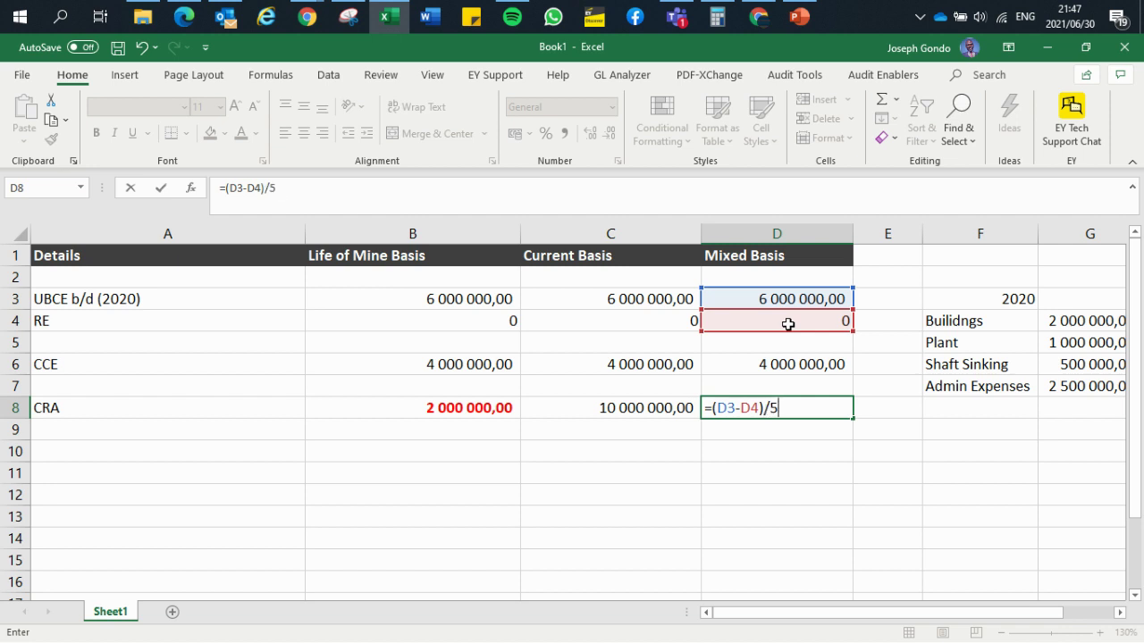
pyautogui.click(813, 365)
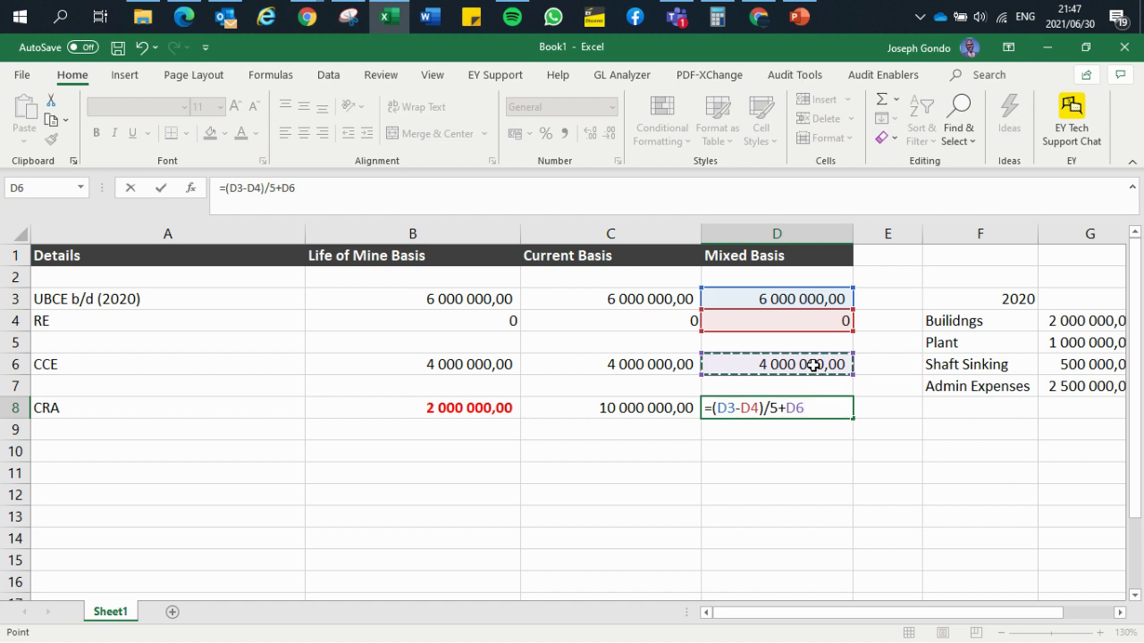
pyautogui.press('Return')
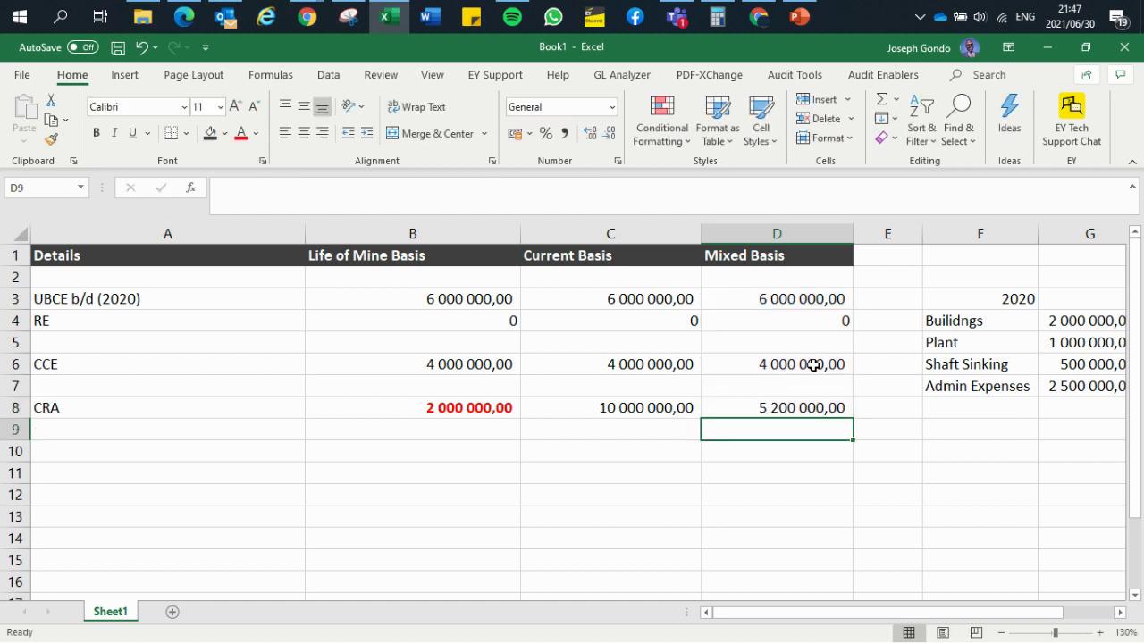
# Copy the bold red formatting of the CRA in B8 to C8:D8 with Format Painter.
pyautogui.press('Up')
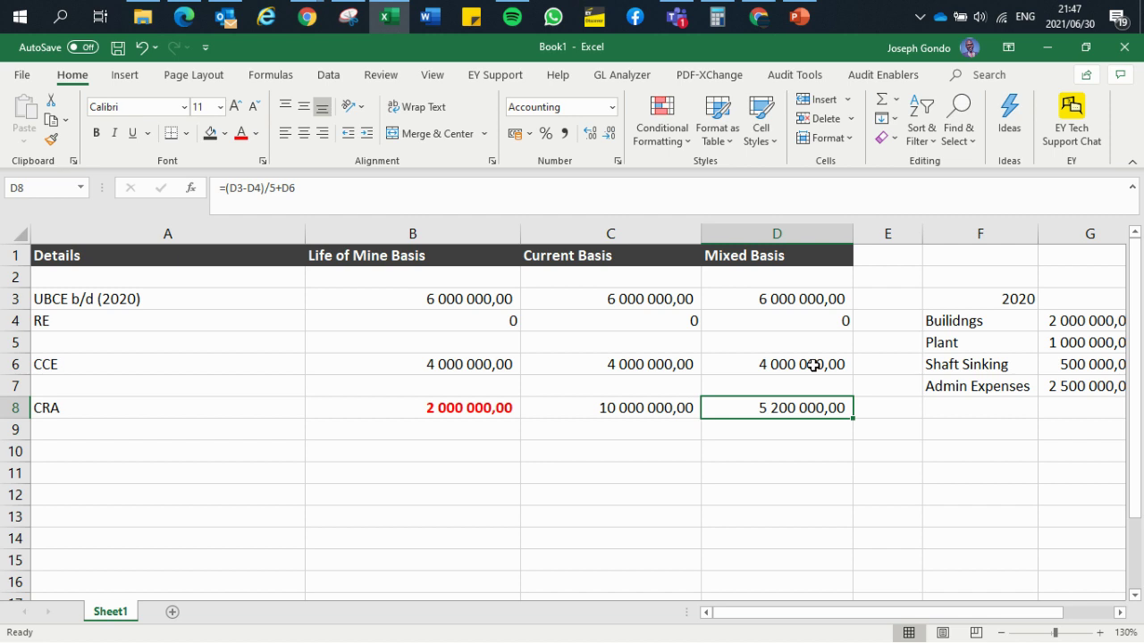
pyautogui.press('Left')
pyautogui.press('Left')
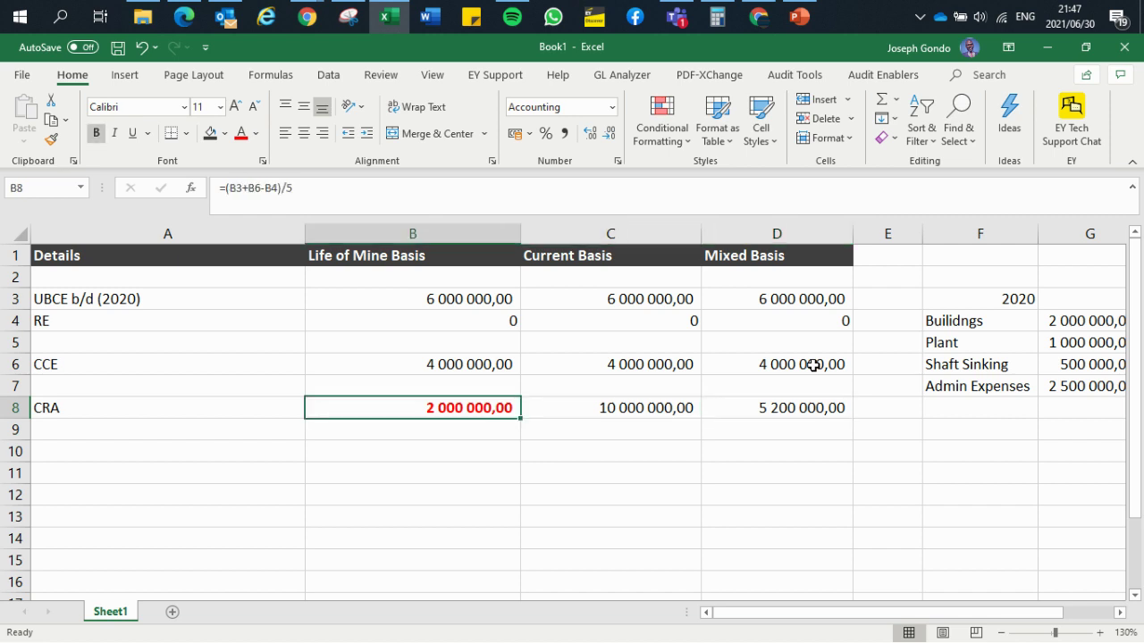
pyautogui.click(52, 141)
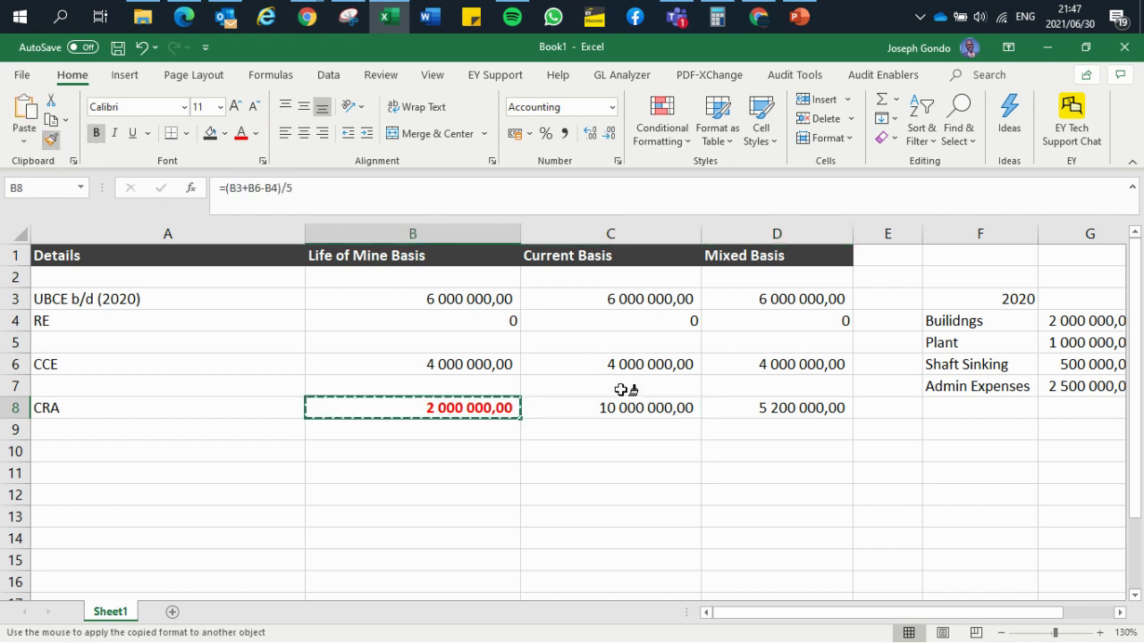
pyautogui.moveTo(621, 407); pyautogui.dragTo(720, 419)
# Enter the row label "Sales of Minerals" in A10 below the CRA row.
pyautogui.click(624, 447)
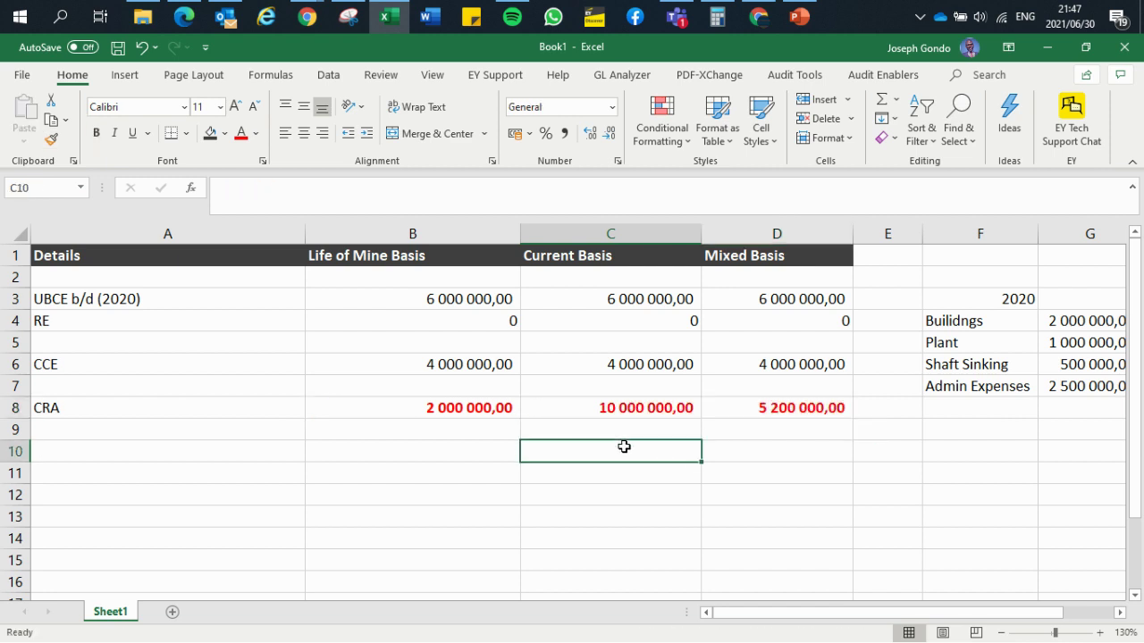
pyautogui.press('Left')
pyautogui.press('Left')
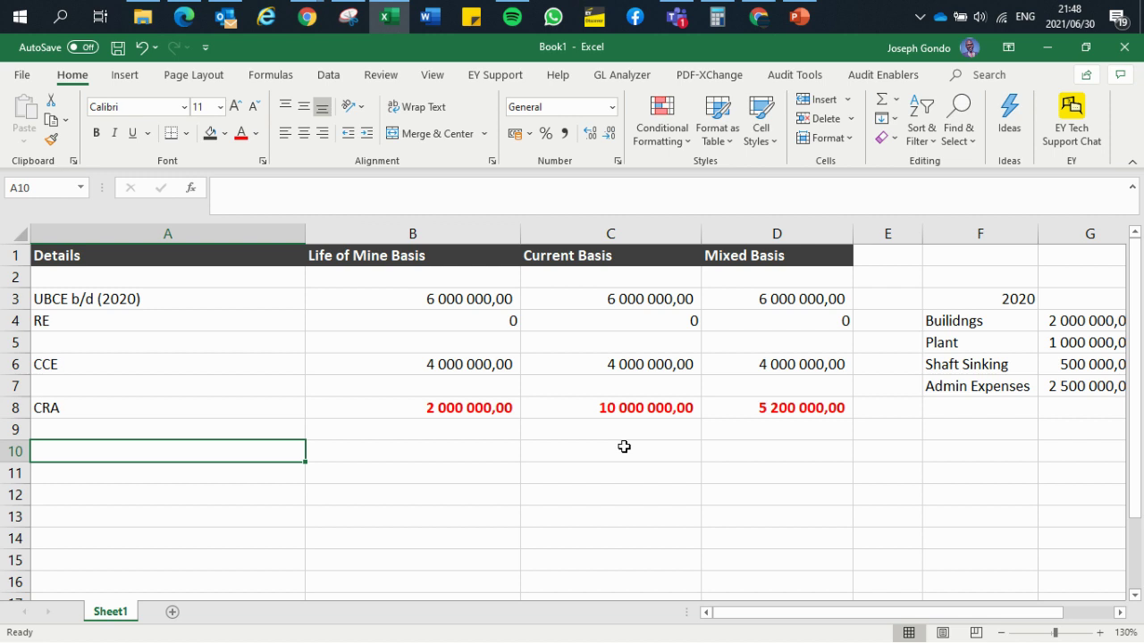
pyautogui.write('G')
pyautogui.press('BackSpace')
pyautogui.press('BackSpace')
pyautogui.write('Sales of Mine')
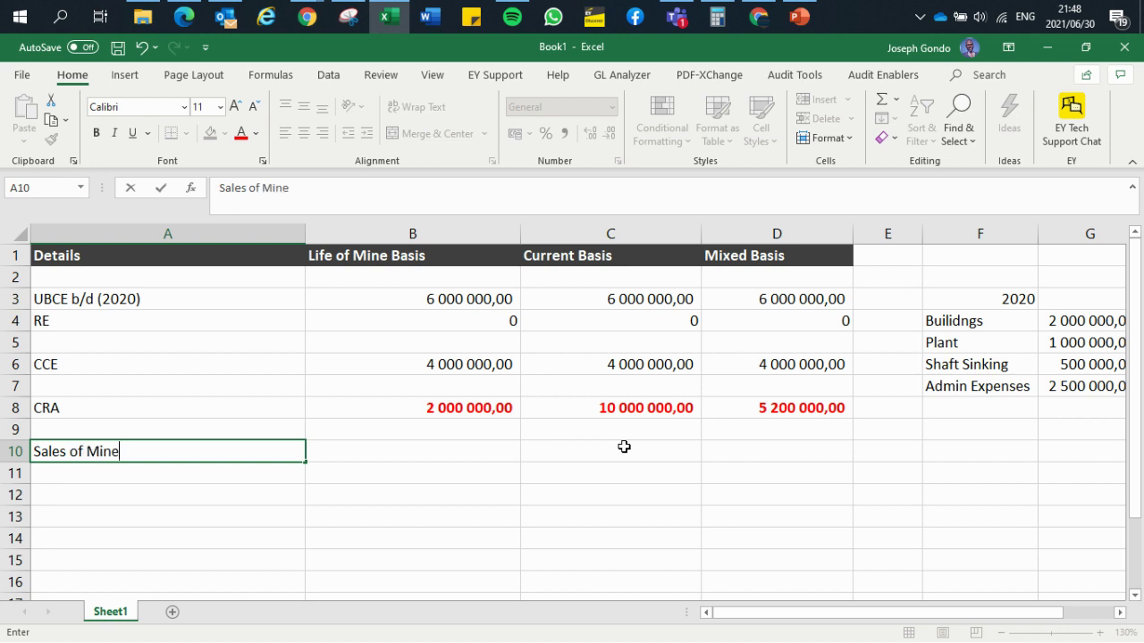
pyautogui.write('rals')
pyautogui.hotkey('ctrl', 'Return')
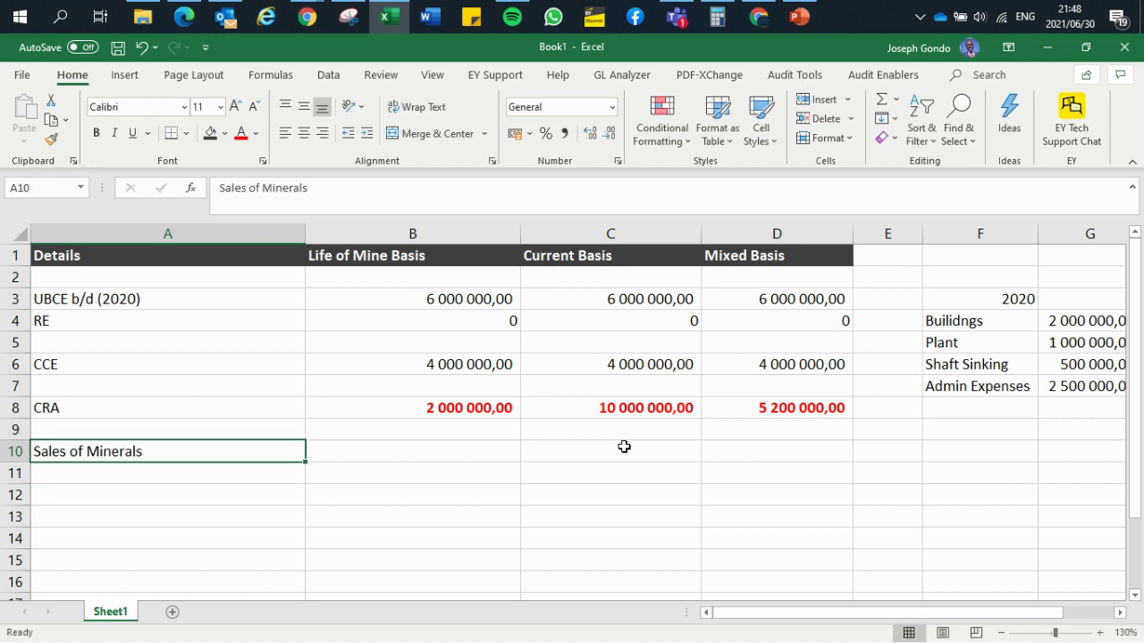
# Enter 20000000 as the Life of Mine Sales of Minerals in B10 and format it with the comma number style.
pyautogui.press('Right')
pyautogui.write('200000')
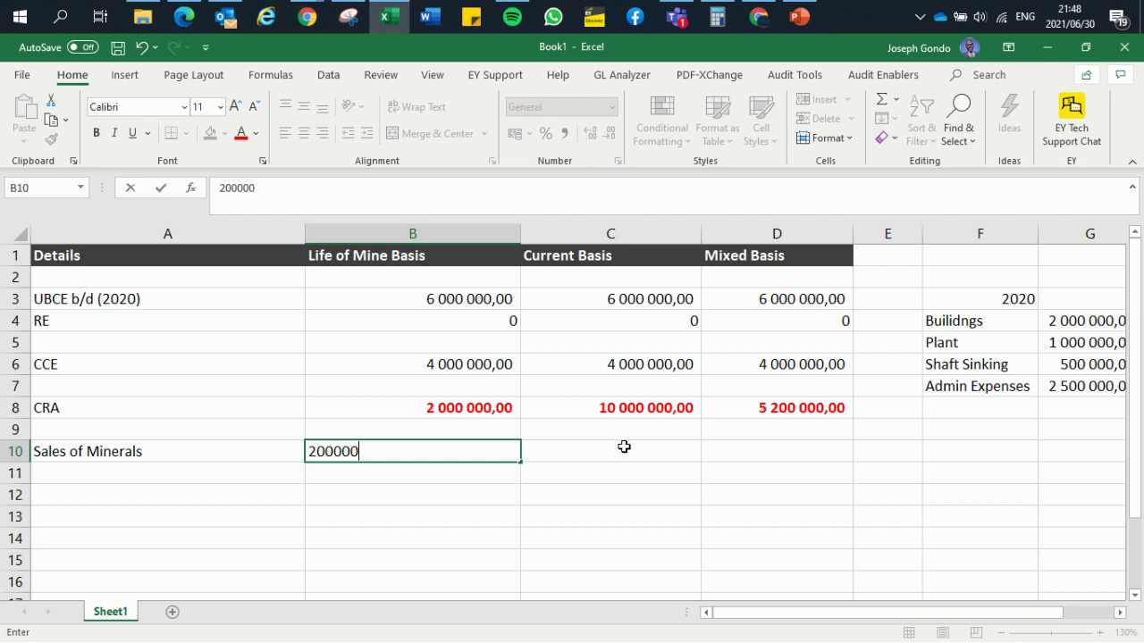
pyautogui.press('Return')
pyautogui.press('Up')
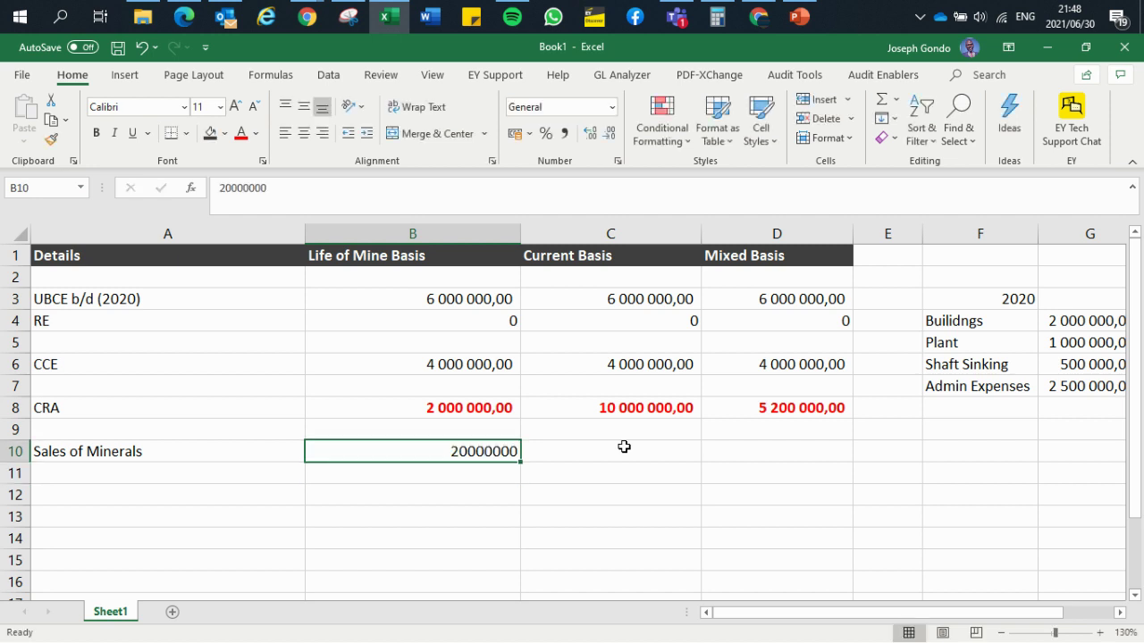
pyautogui.click(564, 134)
# Copy the Sales of Minerals amount from B10 to the Current Basis and Mixed Basis cells C10 and D10.
pyautogui.press('Up')
pyautogui.press('Down')
pyautogui.hotkey('ctrl', 'c')
pyautogui.press('Right')
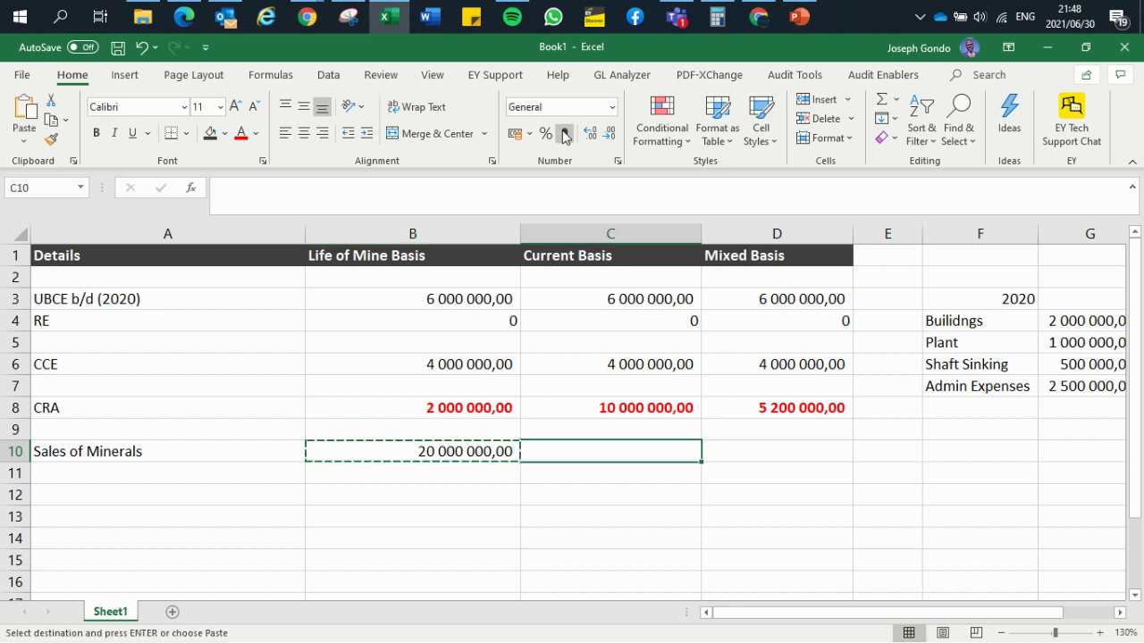
pyautogui.hotkey('ctrl', 'v')
pyautogui.press('Right')
pyautogui.hotkey('ctrl', 'v')
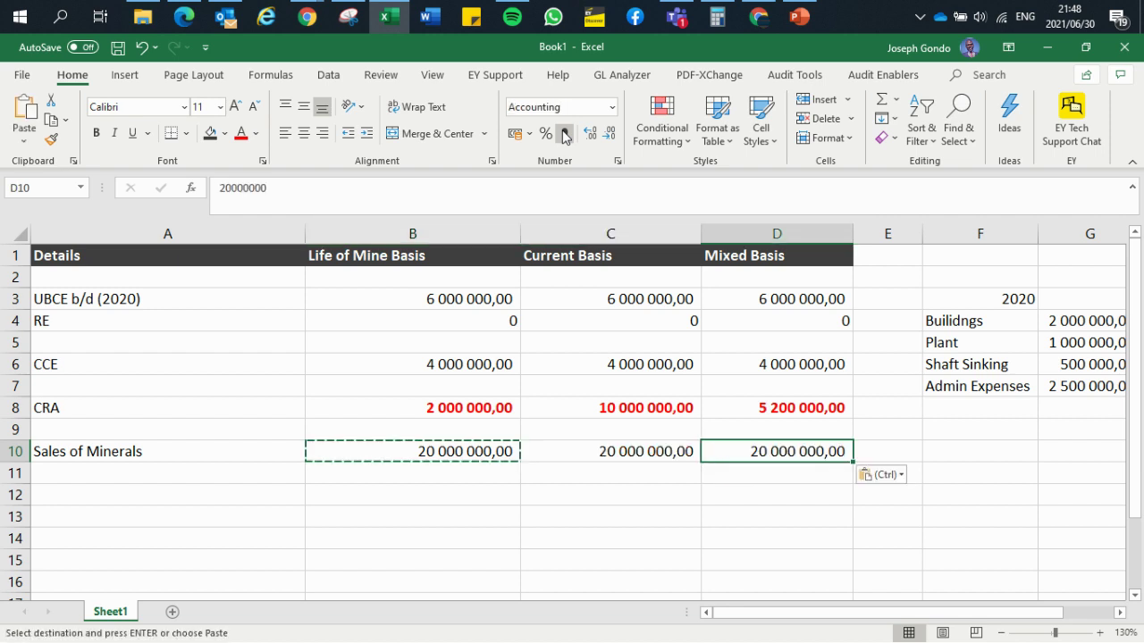
# Enter the heading "Less" in A11 under Sales of Minerals and make it bold and underlined.
pyautogui.click(168, 473)
pyautogui.write('Leds')
pyautogui.press('BackSpace')
pyautogui.press('BackSpace')
pyautogui.write('ss')
pyautogui.press('Return')
pyautogui.click(168, 473)
pyautogui.hotkey('ctrl', 'u')
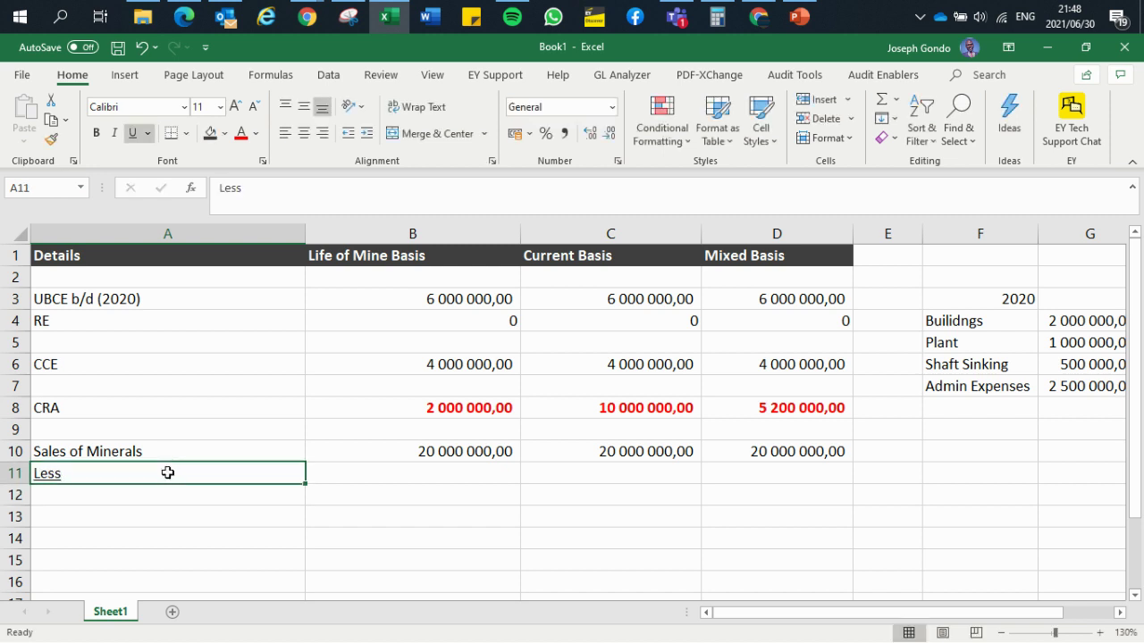
pyautogui.hotkey('ctrl', 'b')
pyautogui.press('Return')
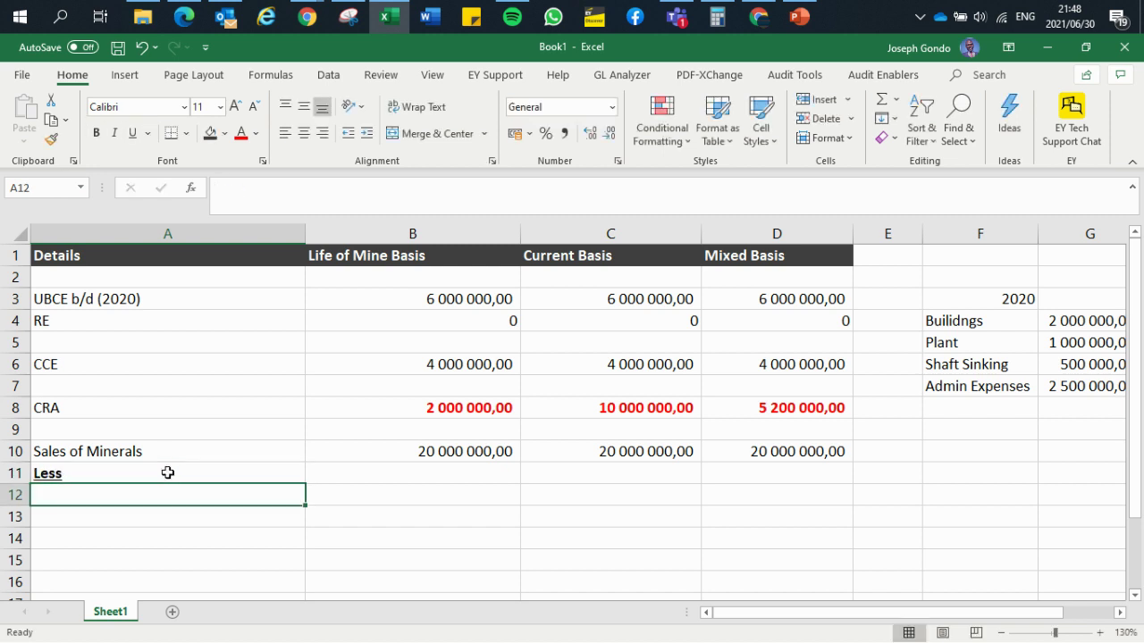
# Add a "CRA" deduction row in A12 and enter =-B8 for the Life of Mine Basis in B12.
pyautogui.write('CRA')
pyautogui.press('Tab')
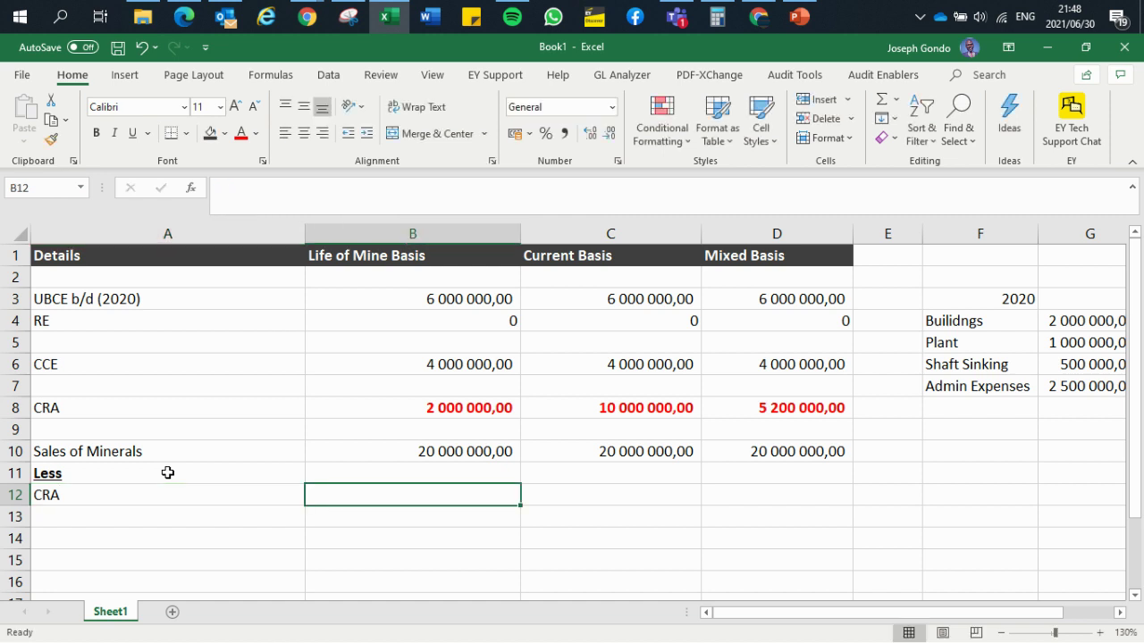
pyautogui.write('=-')
pyautogui.click(416, 408)
pyautogui.press('Return')
pyautogui.press('Up')
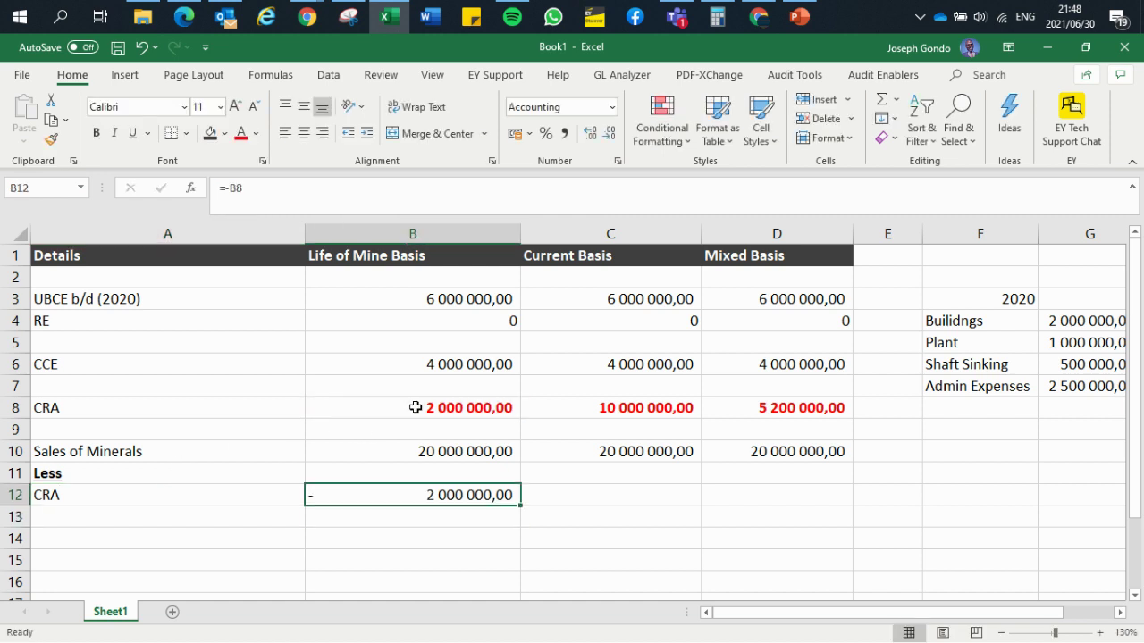
# Deduct the CRA under the other two bases with =-C8 in C12 and =-D8 in D12.
pyautogui.press('Right')
pyautogui.write('=-')
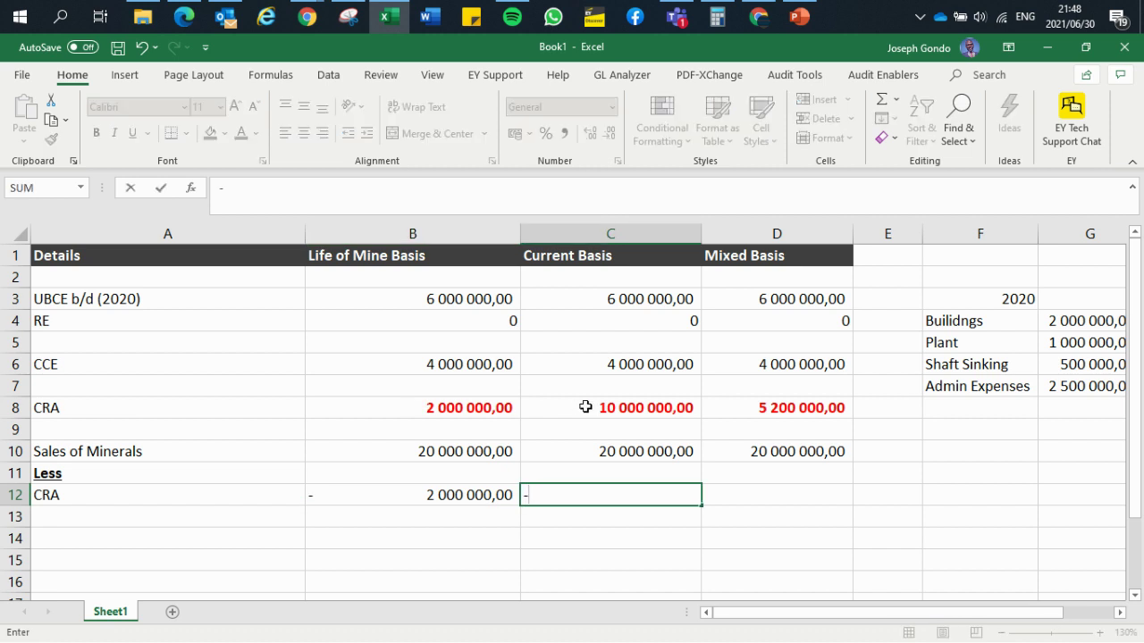
pyautogui.click(585, 407)
pyautogui.press('Return')
pyautogui.press('Right')
pyautogui.press('Up')
pyautogui.write('=-')
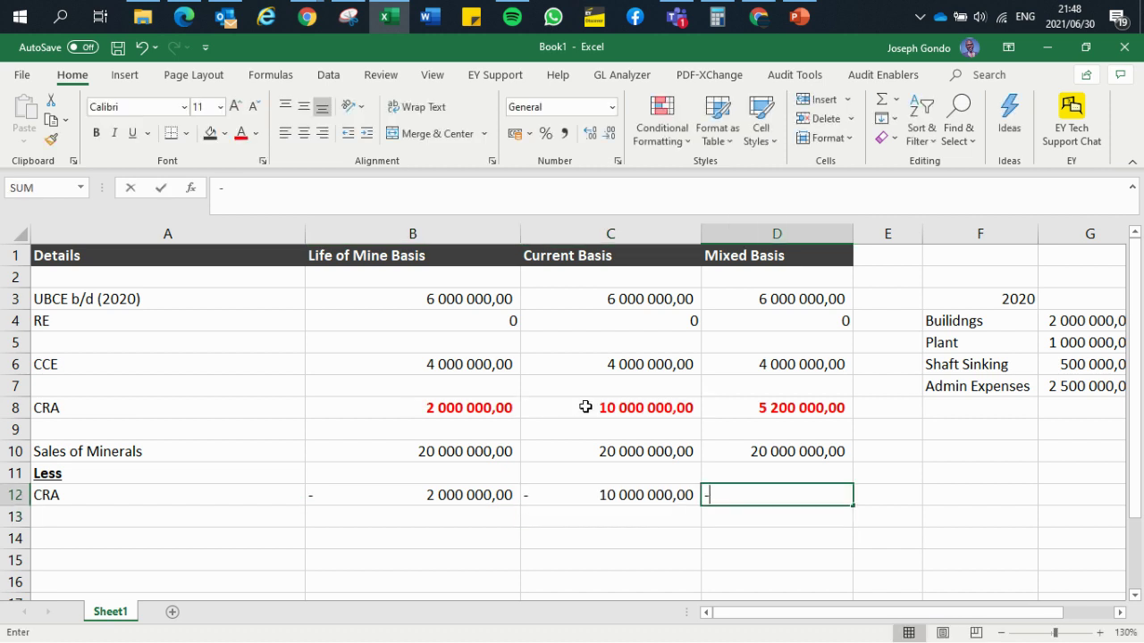
pyautogui.click(764, 407)
pyautogui.press('Return')
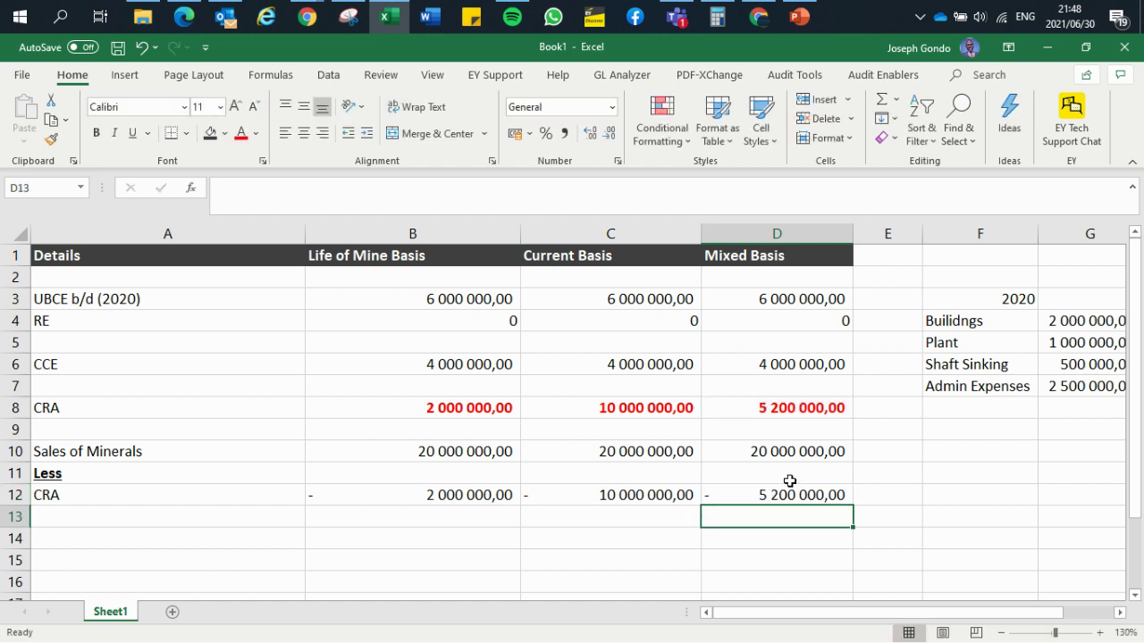
pyautogui.click(786, 495)
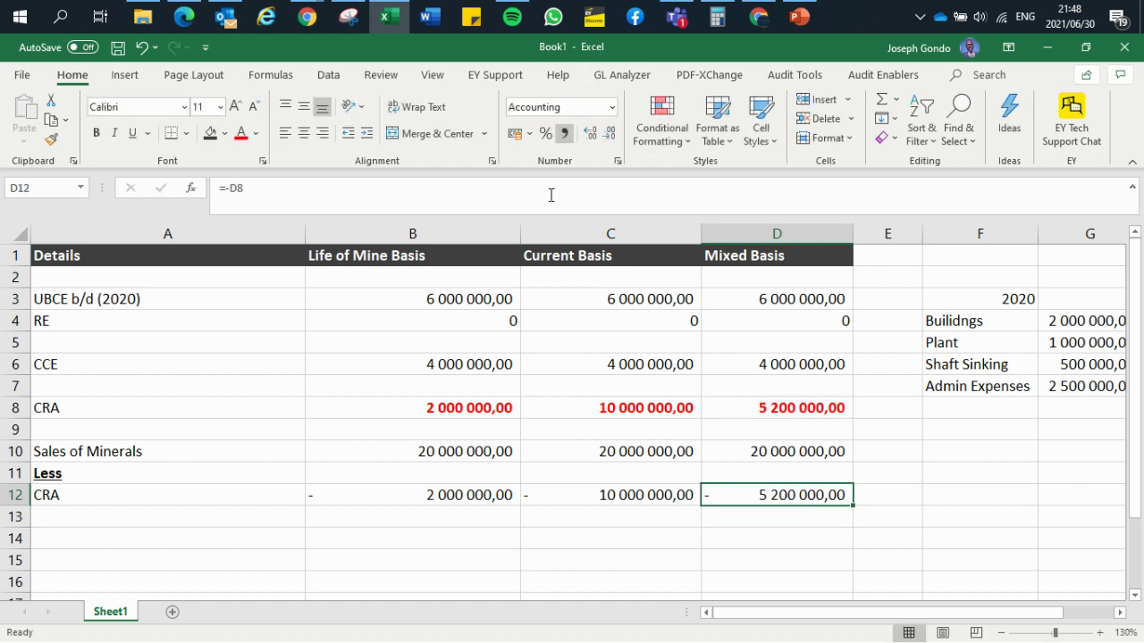
# Enter the row label "Admin Expenses" in A13 below the CRA deduction.
pyautogui.click(140, 525)
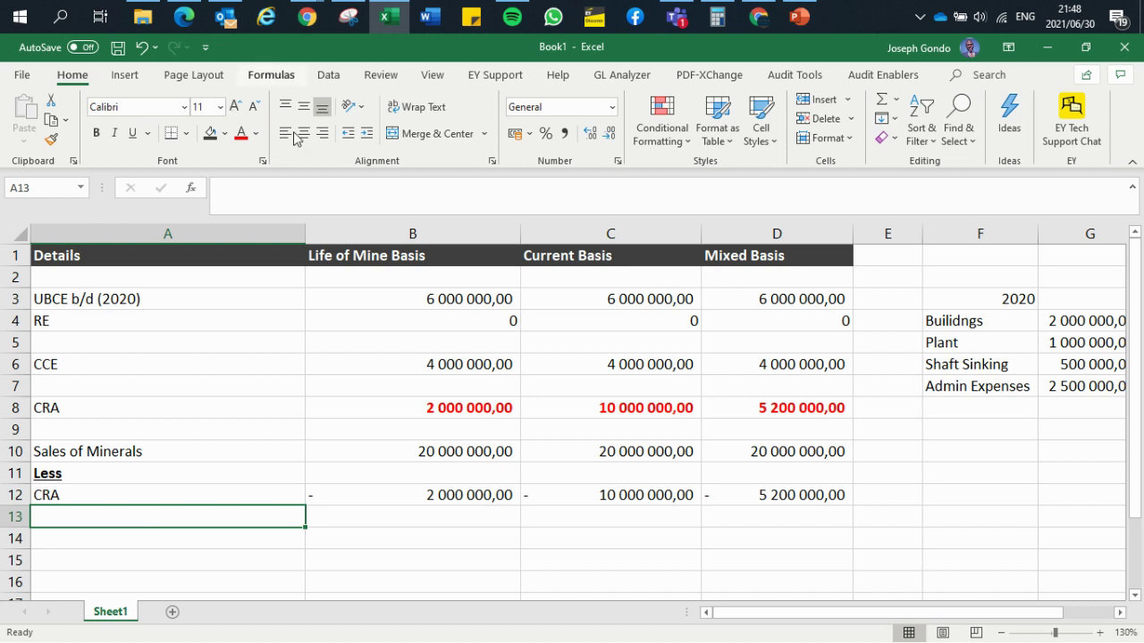
pyautogui.write('O')
pyautogui.press('BackSpace')
pyautogui.write('A')
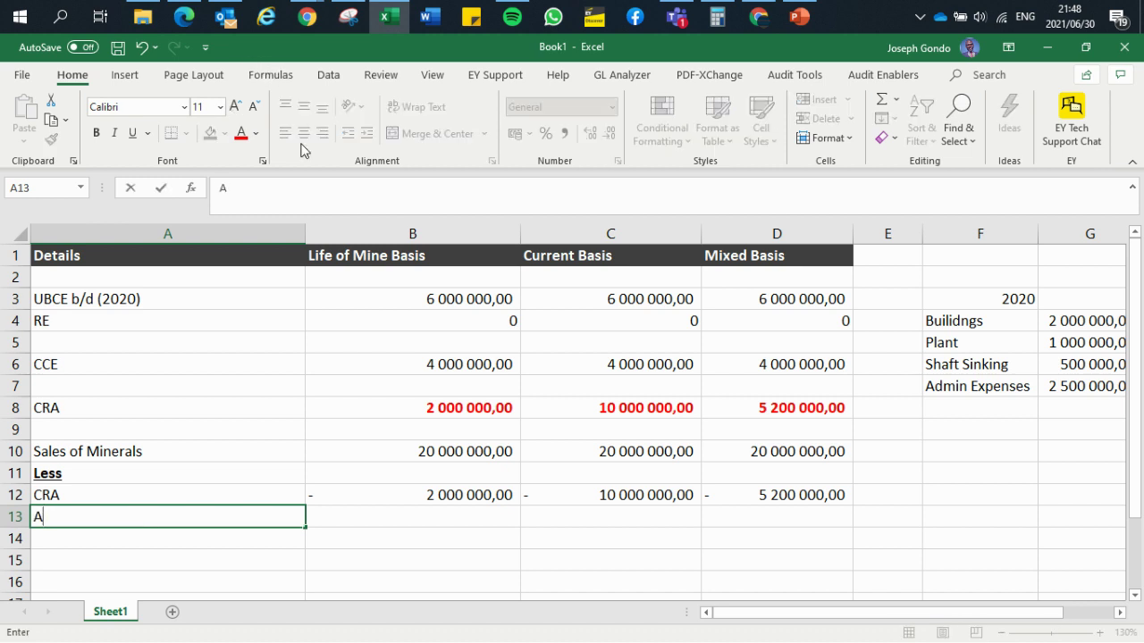
pyautogui.write('dmin Expenses')
pyautogui.press('Return')
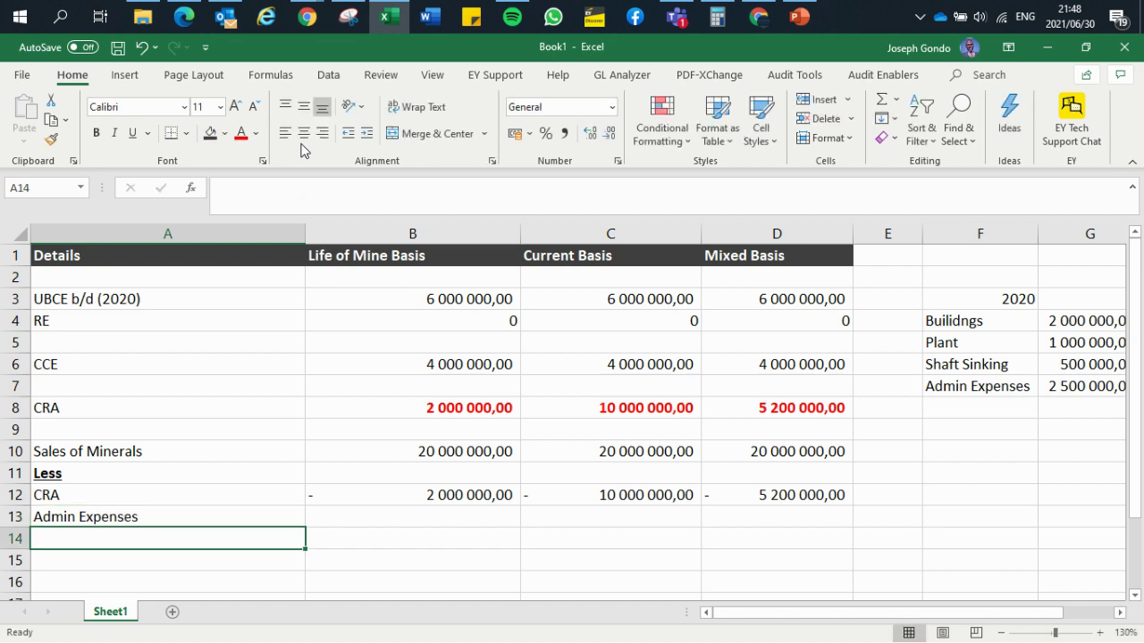
# Check the 2021 admin expenses on the PowerPoint quiz slide, then enter -30000000 in B13 in Excel with the comma number style.
pyautogui.press('Up')
pyautogui.press('Right')
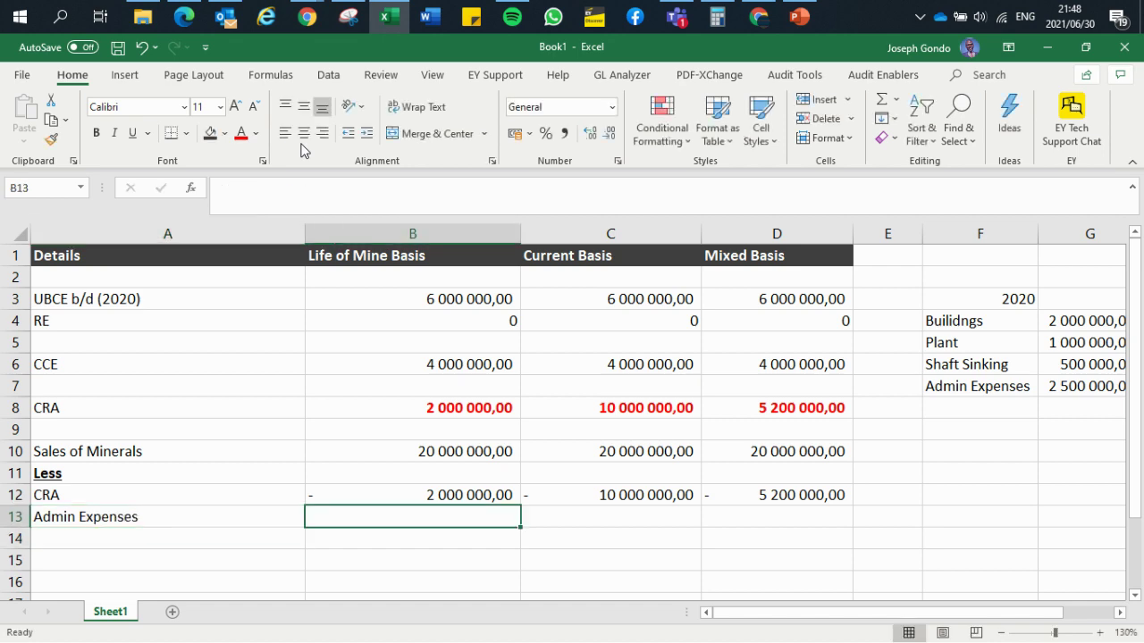
pyautogui.click(802, 18)
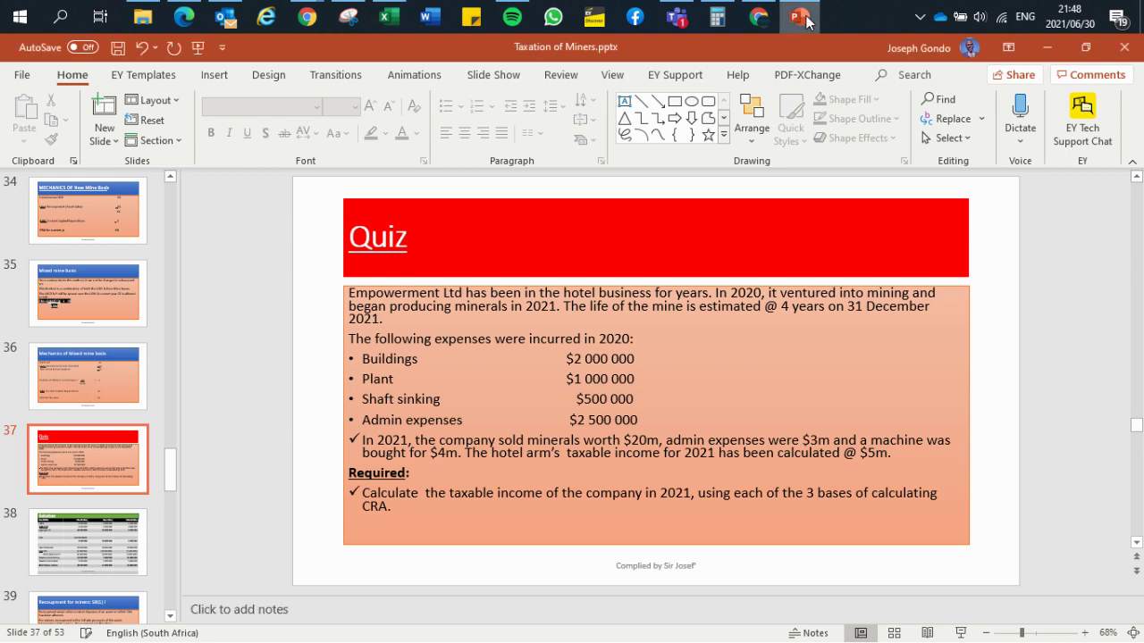
pyautogui.click(803, 18)
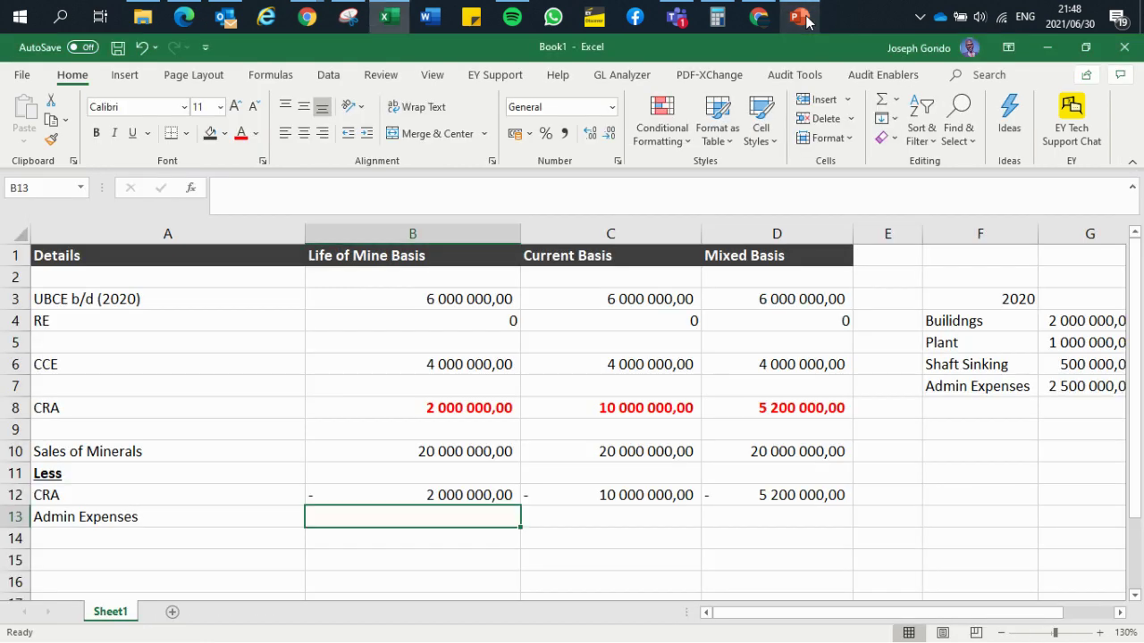
pyautogui.write('300')
pyautogui.press('BackSpace')
pyautogui.press('BackSpace')
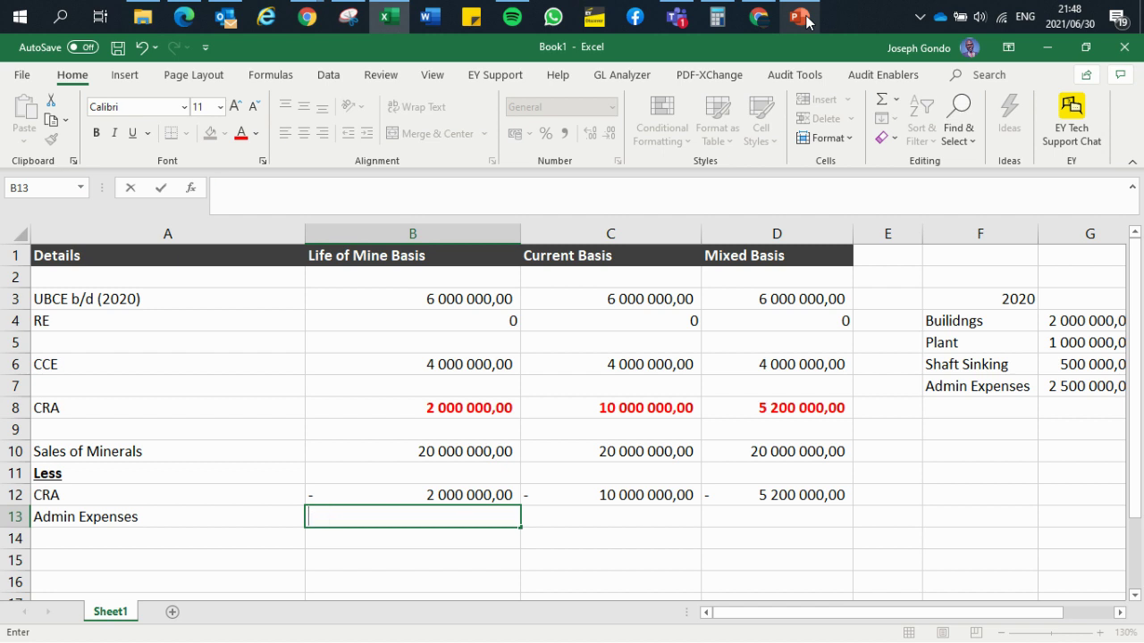
pyautogui.write('-30000000')
pyautogui.press('Return')
pyautogui.press('Up')
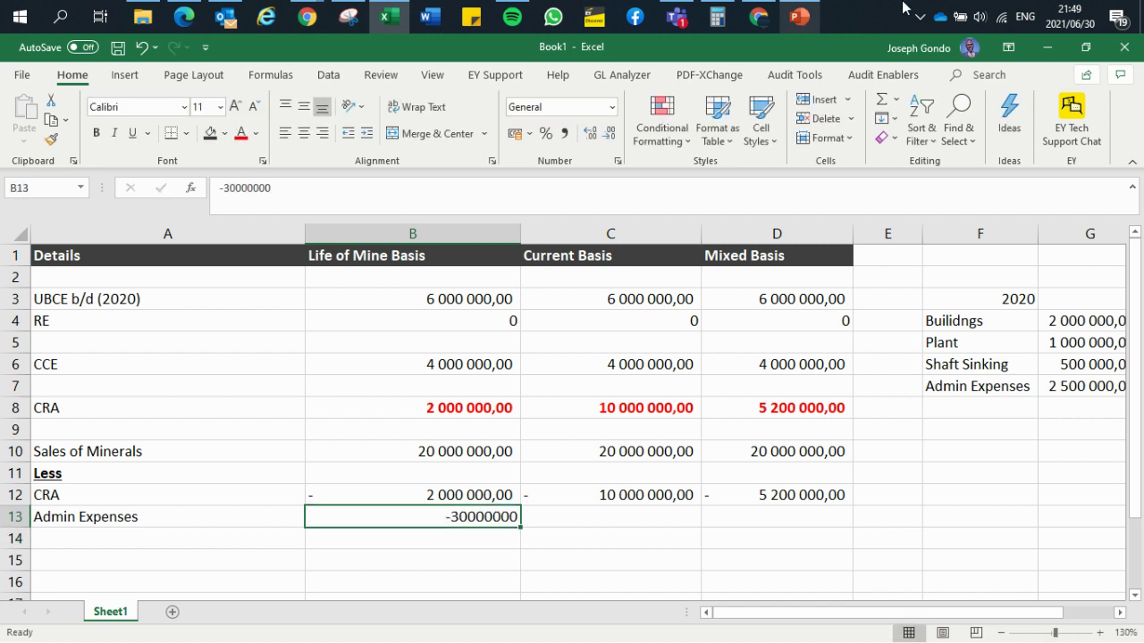
pyautogui.click(564, 133)
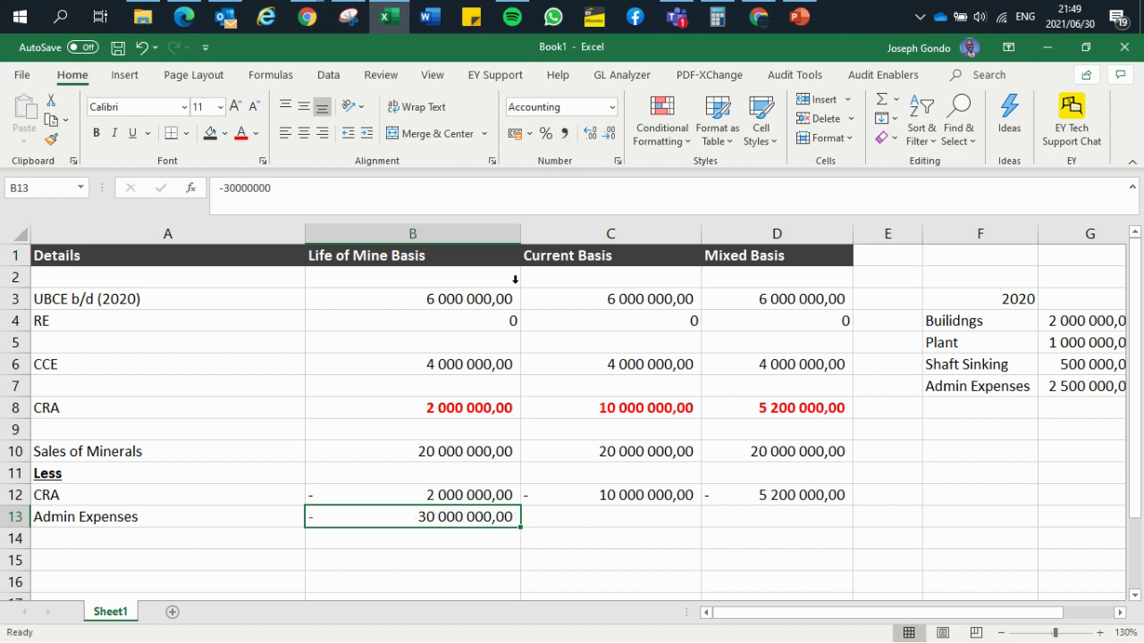
# Correct the admin expenses in B13 to -3000000 and copy the amount to C13 and D13.
pyautogui.doubleClick(486, 516)
pyautogui.press('BackSpace')
pyautogui.press('Return')
pyautogui.click(485, 515)
pyautogui.hotkey('ctrl', 'c')
pyautogui.press('Right')
pyautogui.hotkey('ctrl', 'v')
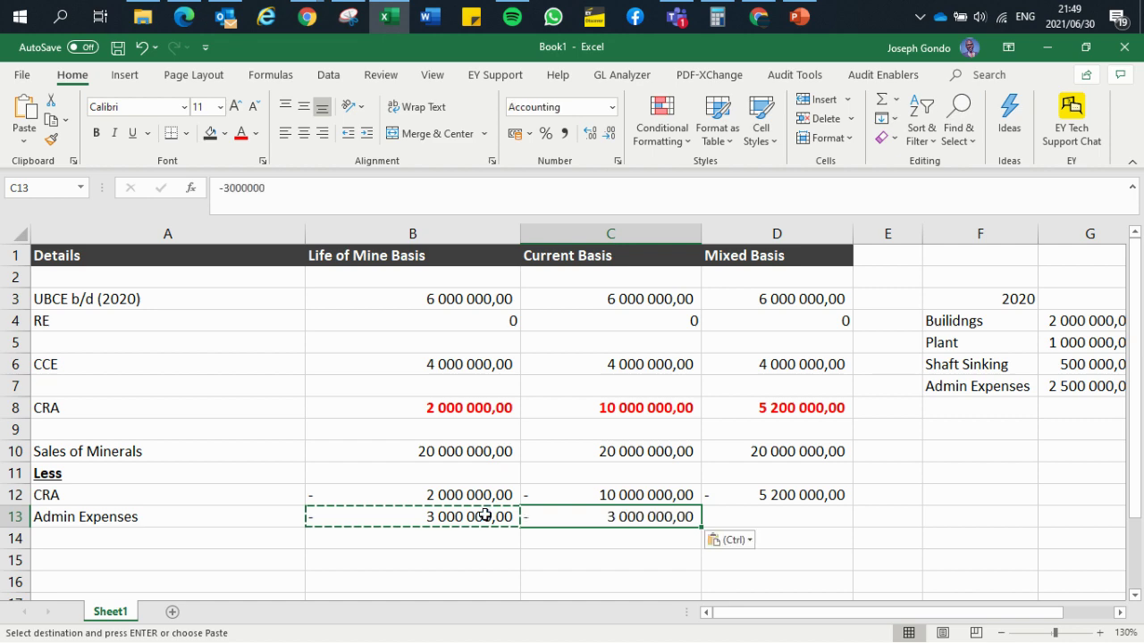
pyautogui.press('Right')
pyautogui.hotkey('ctrl', 'v')
pyautogui.press('Down')
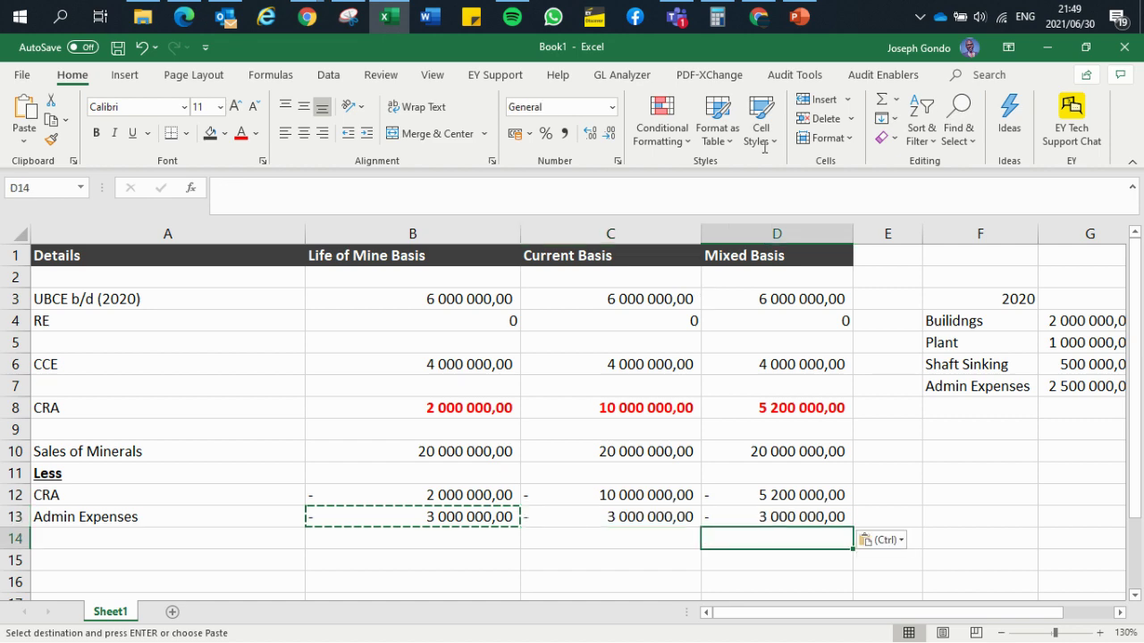
# Recheck the PowerPoint quiz slide and enter the row label "Taxable Income from Minining Operations" in A14 of the Excel sheet.
pyautogui.click(804, 14)
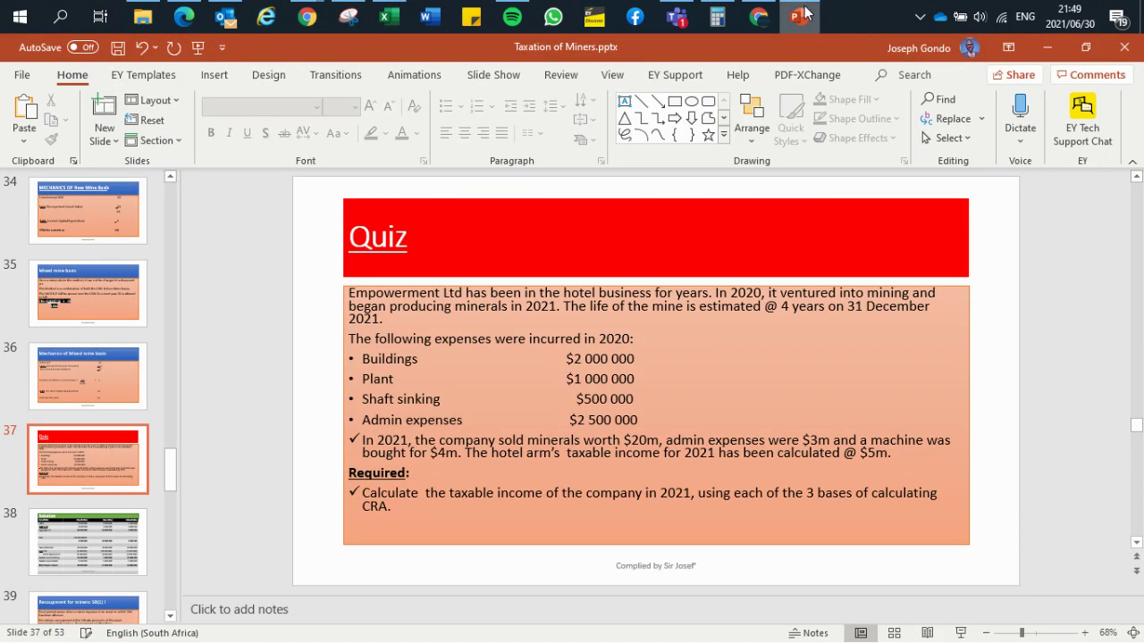
pyautogui.click(804, 14)
pyautogui.click(122, 539)
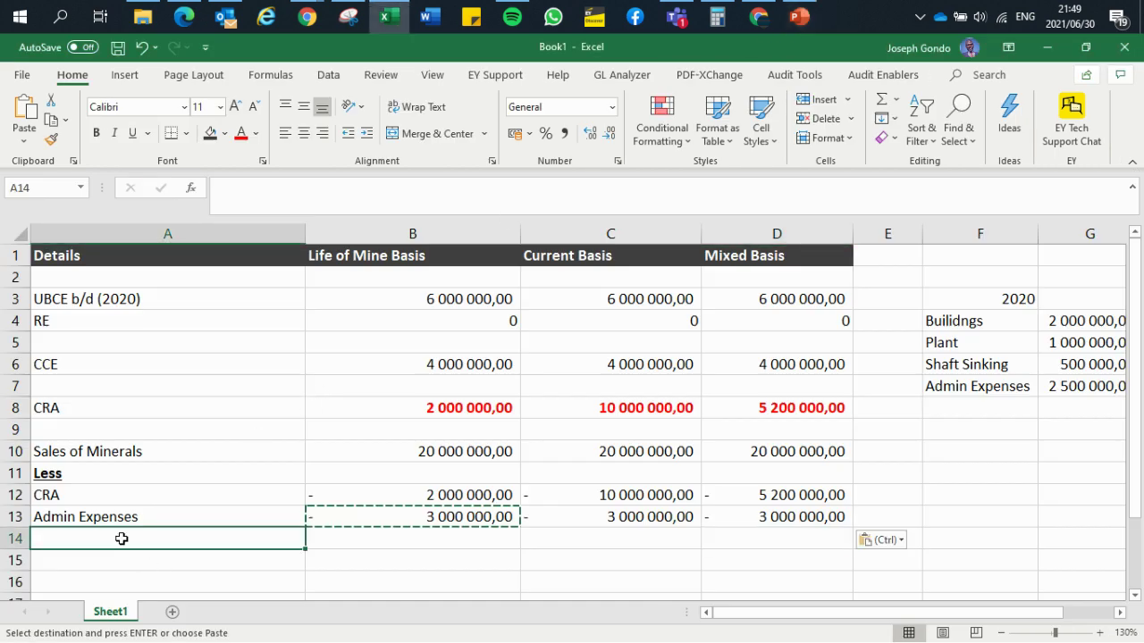
pyautogui.write('Taxable Income from Minining Operations')
pyautogui.press('Return')
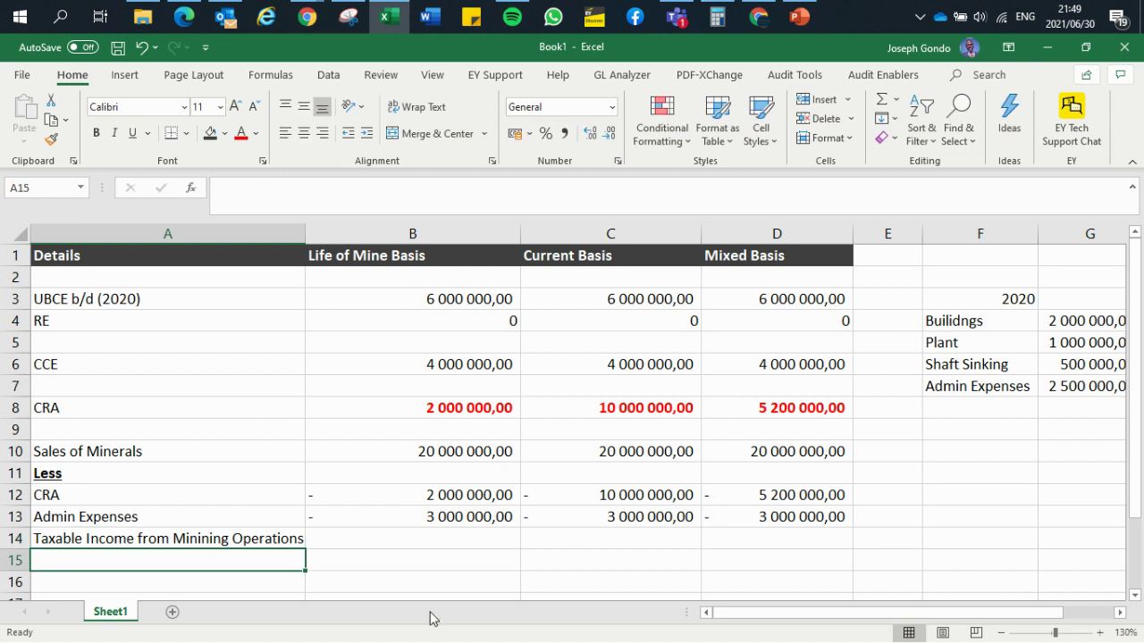
# Calculate the Life of Mine taxable income from mining in B14 with the formula =B10+B12+B13.
pyautogui.click(427, 537)
pyautogui.write('=')
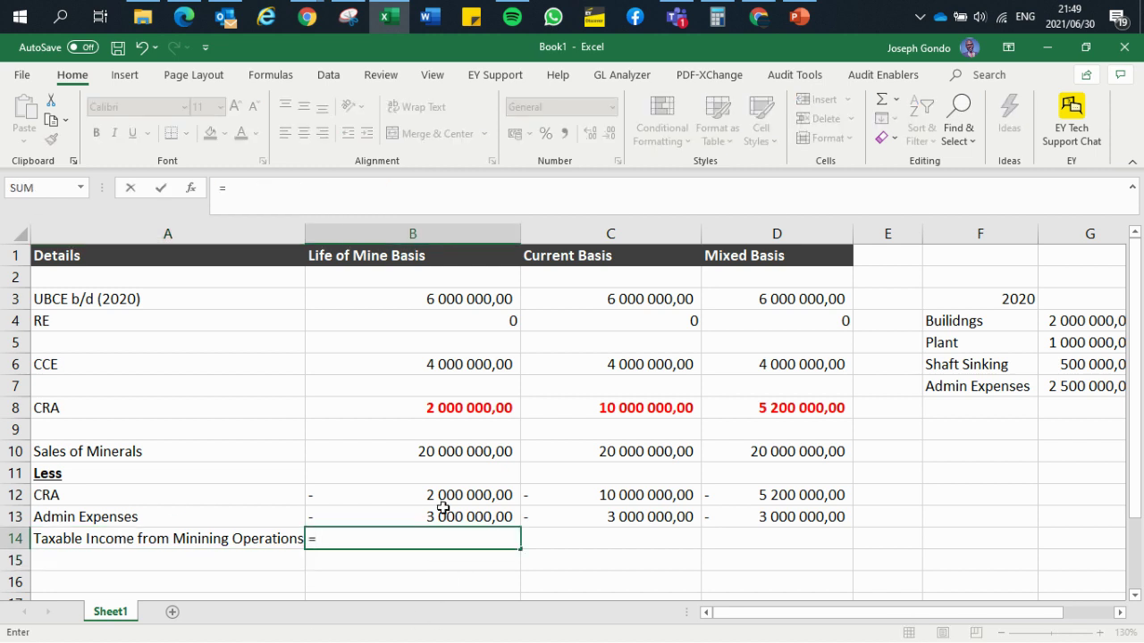
pyautogui.click(463, 452)
pyautogui.write('+')
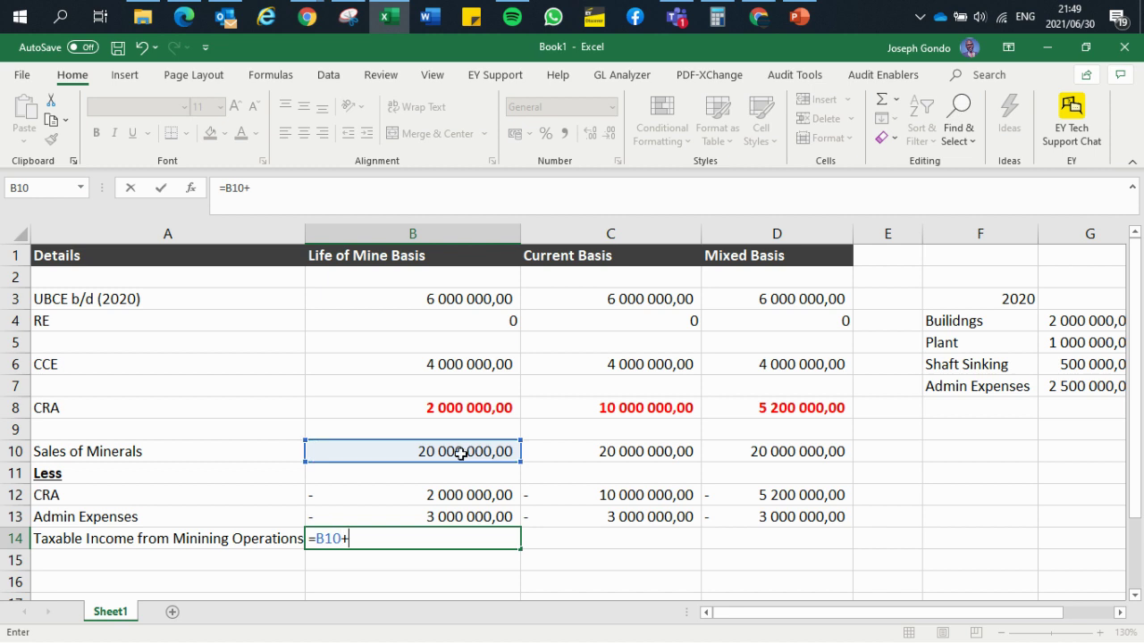
pyautogui.click(462, 493)
pyautogui.write('+')
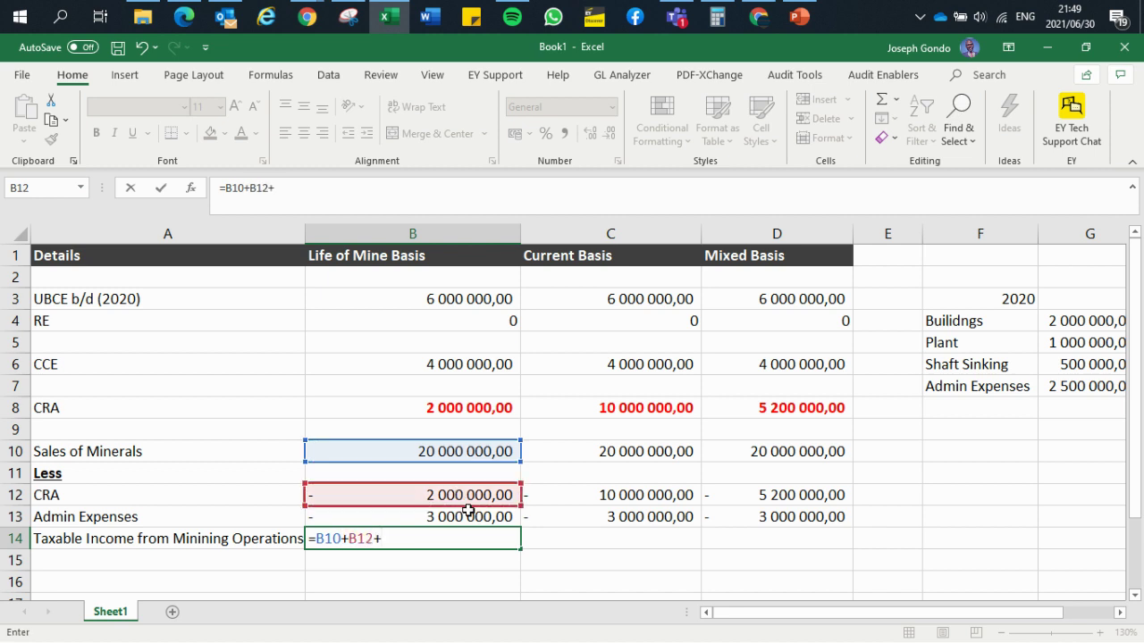
pyautogui.click(474, 518)
pyautogui.press('Return')
pyautogui.press('Up')
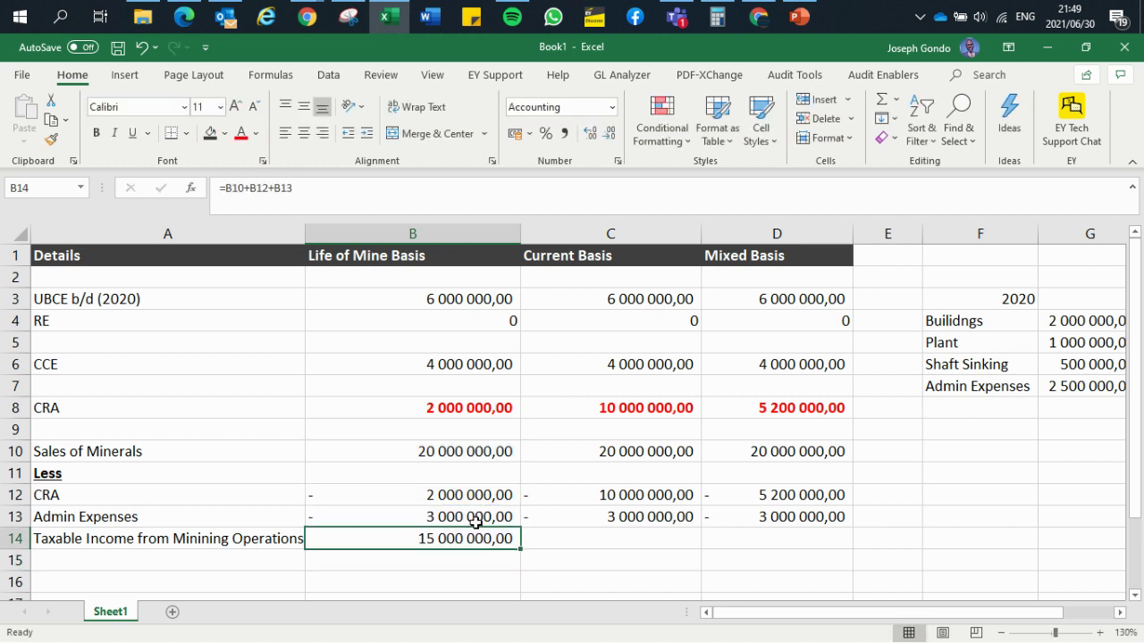
# Copy the taxable income formula from B14 to the Current Basis and Mixed Basis cells C14 and D14.
pyautogui.hotkey('ctrl', 'c')
pyautogui.press('Right')
pyautogui.hotkey('ctrl', 'v')
pyautogui.press('Right')
pyautogui.hotkey('ctrl', 'v')
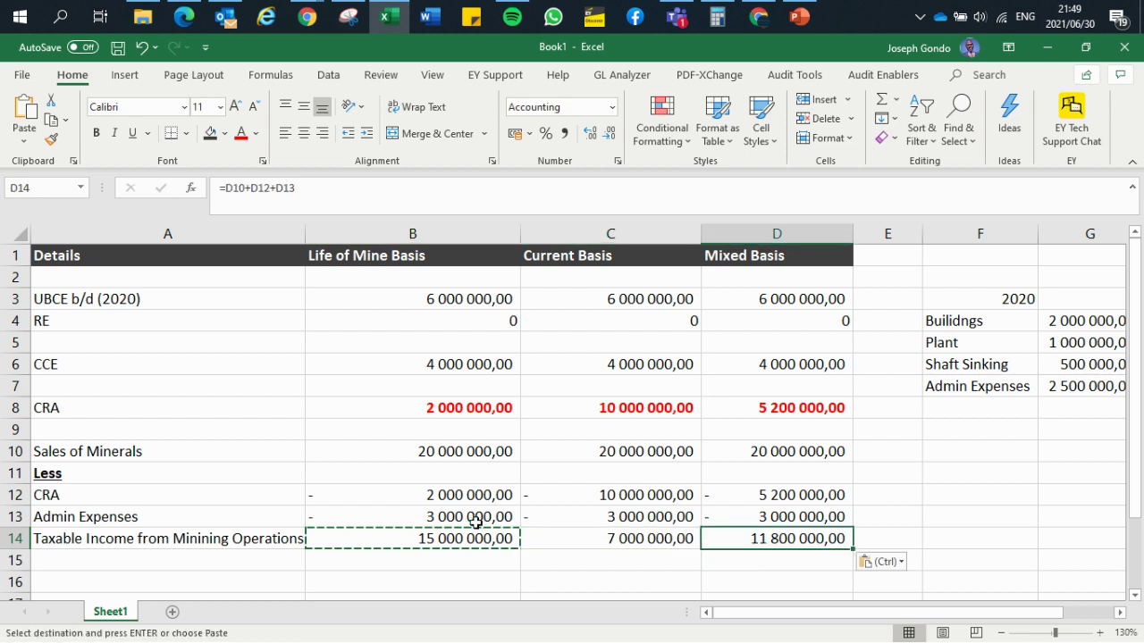
pyautogui.press('Return')
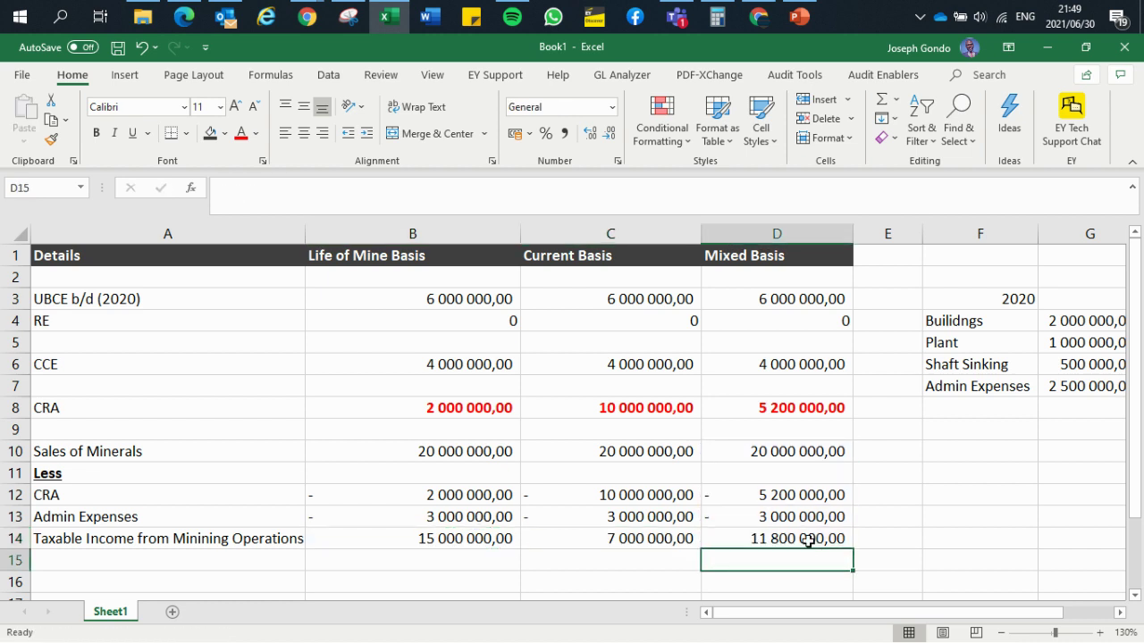
# Make the taxable income amounts in B14:D14 bold and widen column A so the long row label has more room.
pyautogui.click(807, 540)
pyautogui.hotkey('shift', 'Left')
pyautogui.hotkey('shift', 'Left')
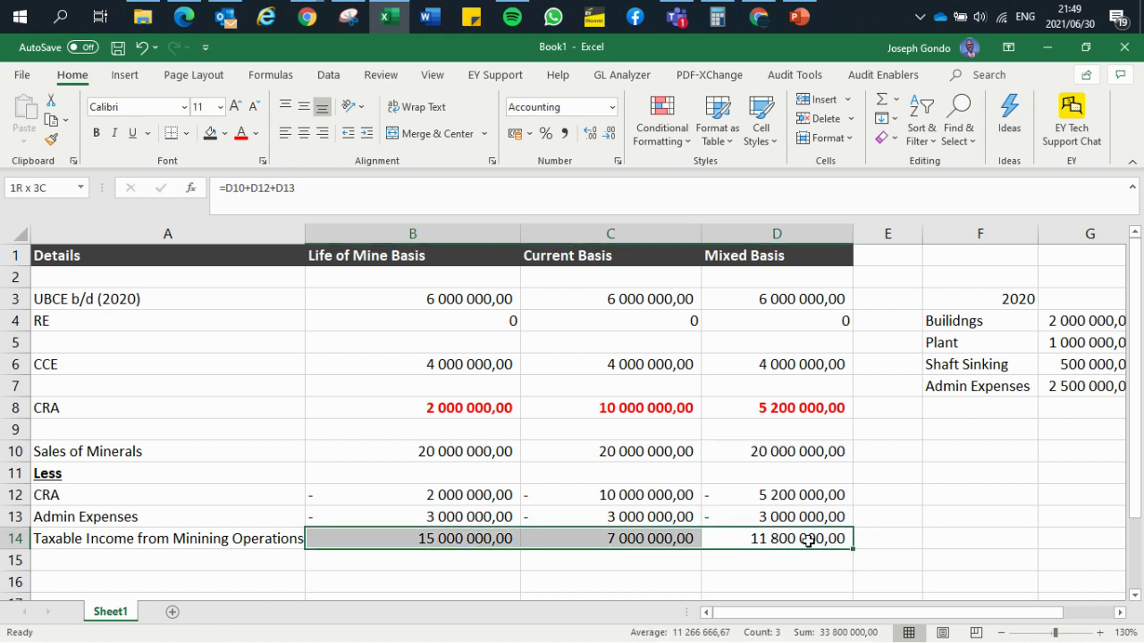
pyautogui.click(96, 132)
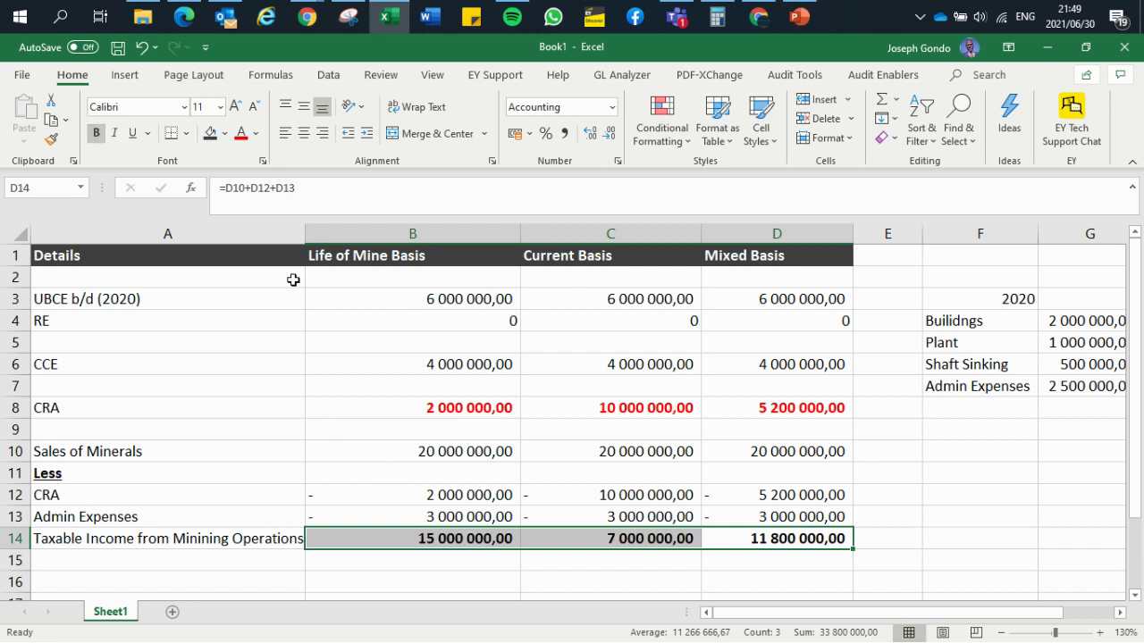
pyautogui.moveTo(304, 233); pyautogui.dragTo(336, 234)
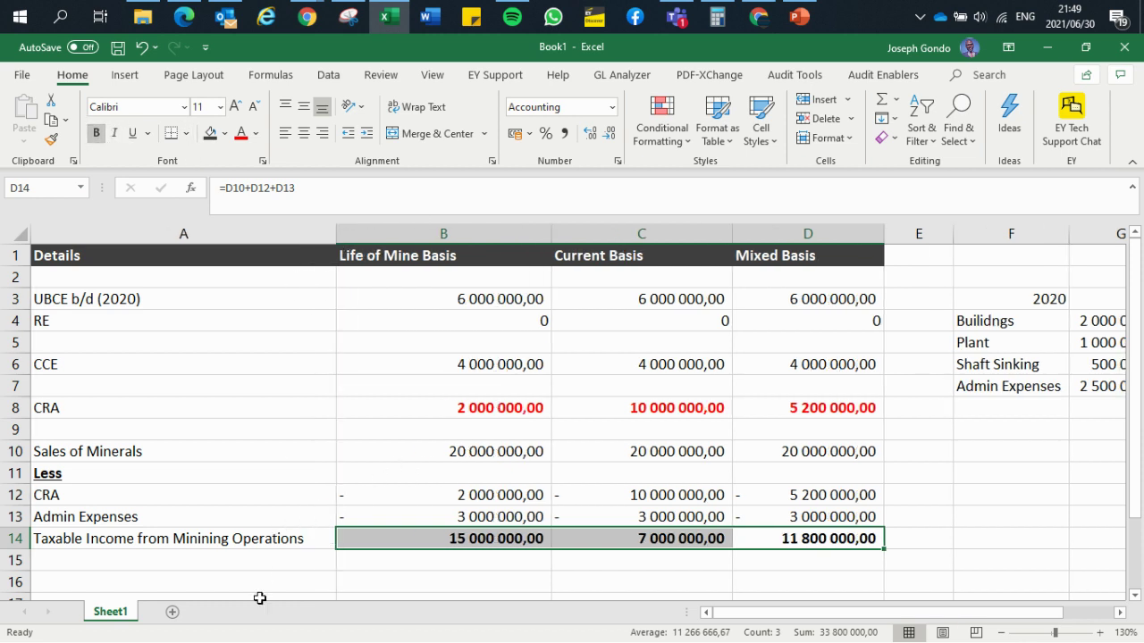
# Enter the row label "Taxable Income from Hotel" in A15.
pyautogui.click(209, 565)
pyautogui.write('Taxable Income from ')
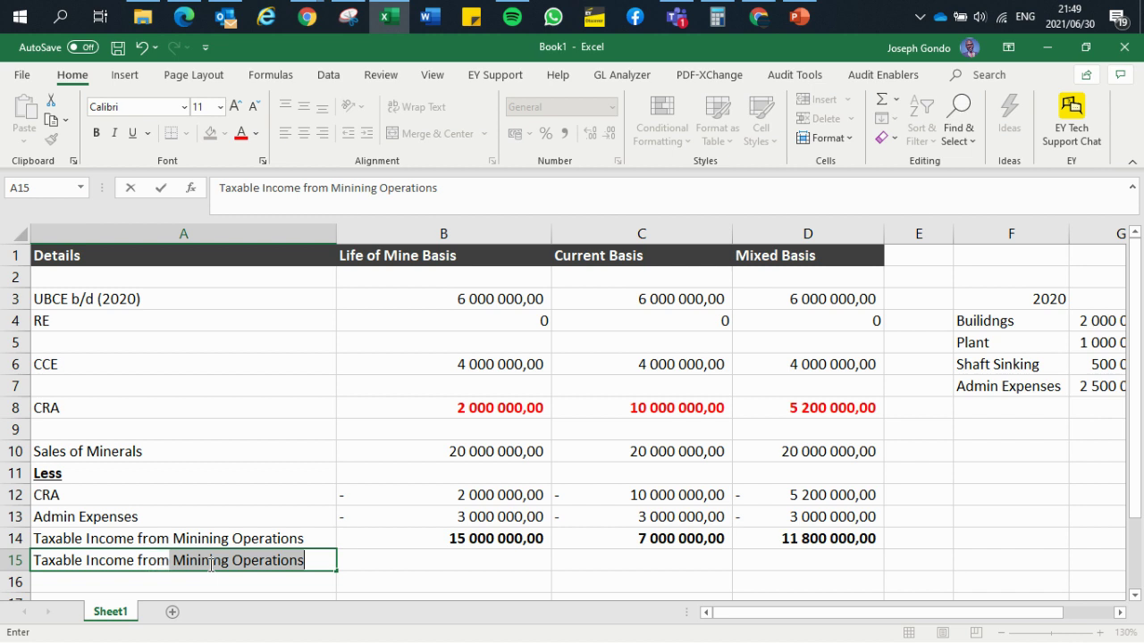
pyautogui.write('Heotel')
pyautogui.press('Return')
pyautogui.click(211, 564)
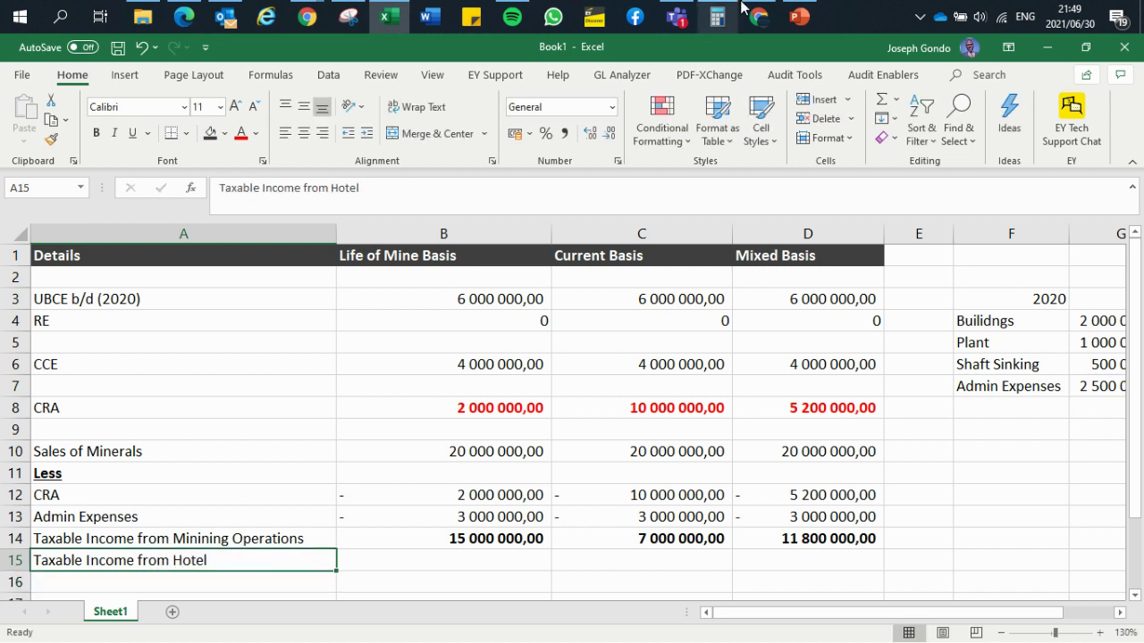
# Check the hotel arm's taxable income on the PowerPoint quiz slide and enter 5000000 in B15 of the Excel sheet.
pyautogui.click(800, 18)
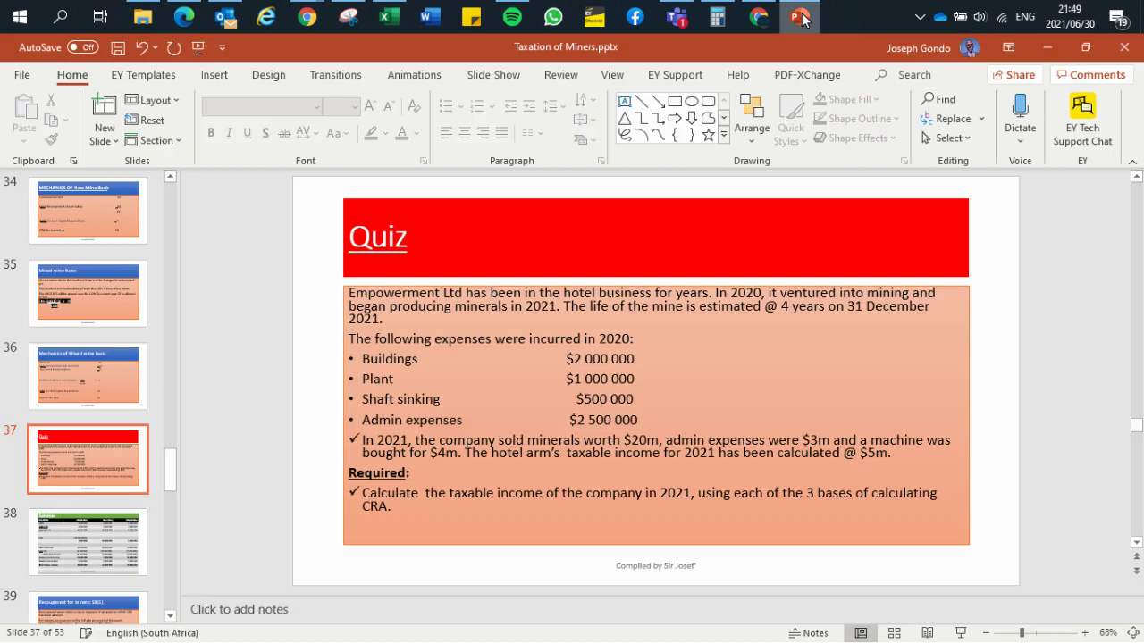
pyautogui.click(801, 18)
pyautogui.press('Tab')
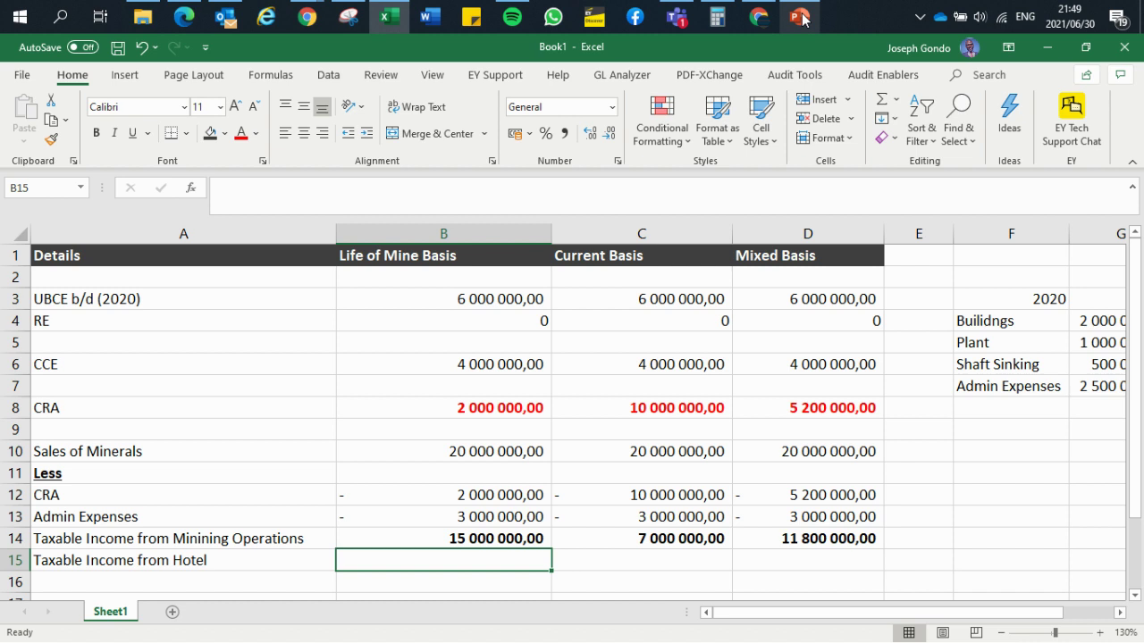
pyautogui.write('5000000')
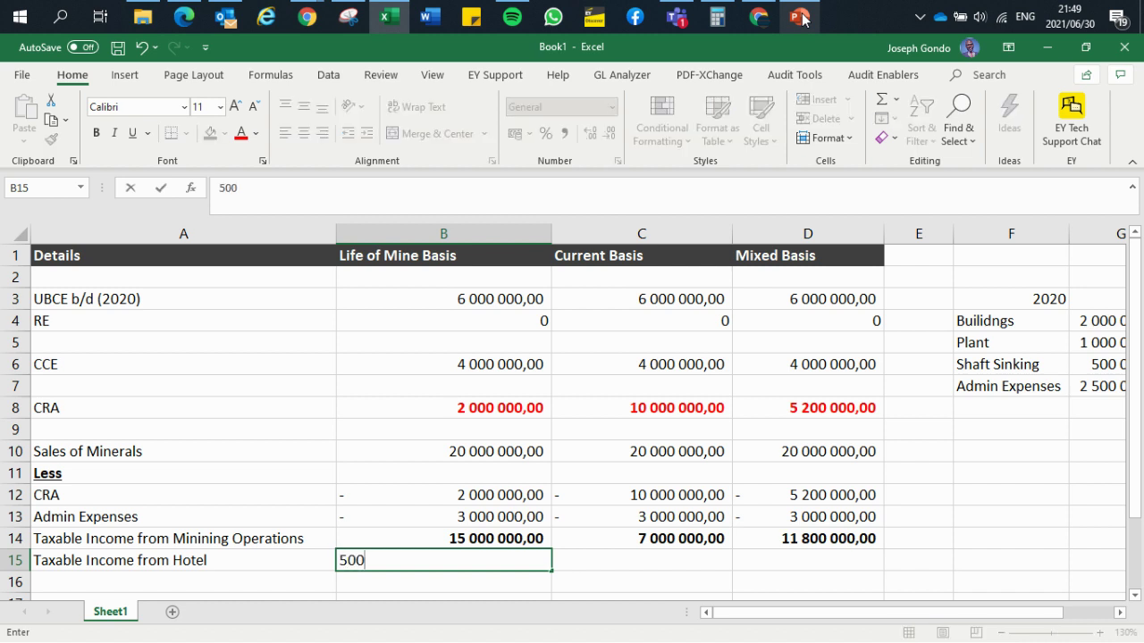
pyautogui.press('Return')
pyautogui.press('Up')
# Copy the hotel income from B15 to C15 and D15 and apply the comma accounting format to B15:D15.
pyautogui.hotkey('ctrl', 'c')
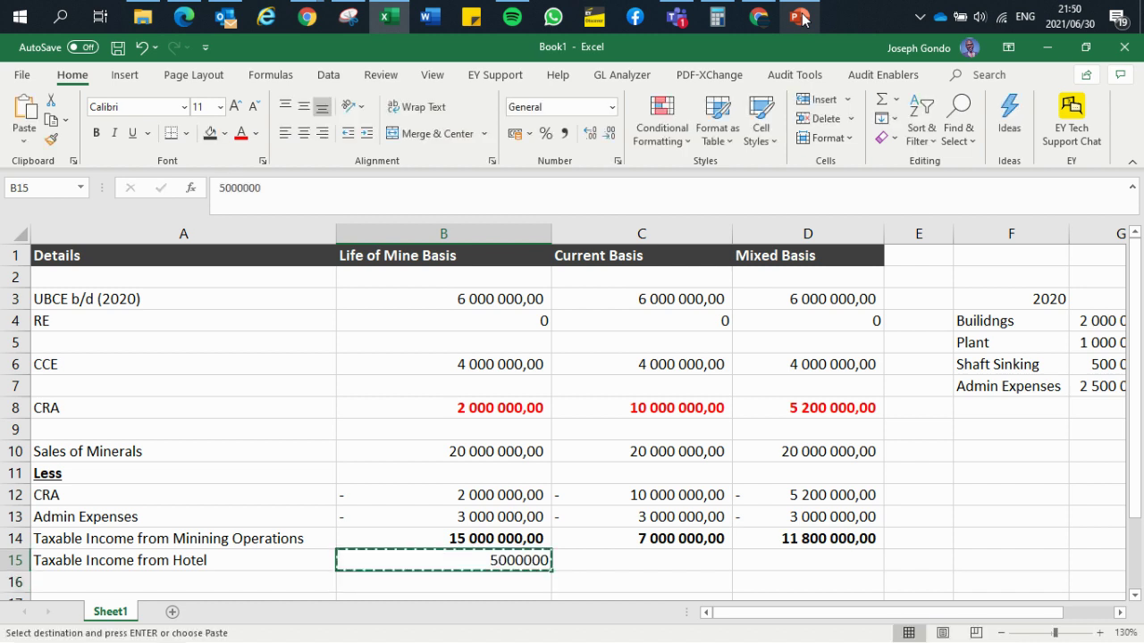
pyautogui.press('Right')
pyautogui.hotkey('ctrl', 'v')
pyautogui.press('Right')
pyautogui.hotkey('ctrl', 'v')
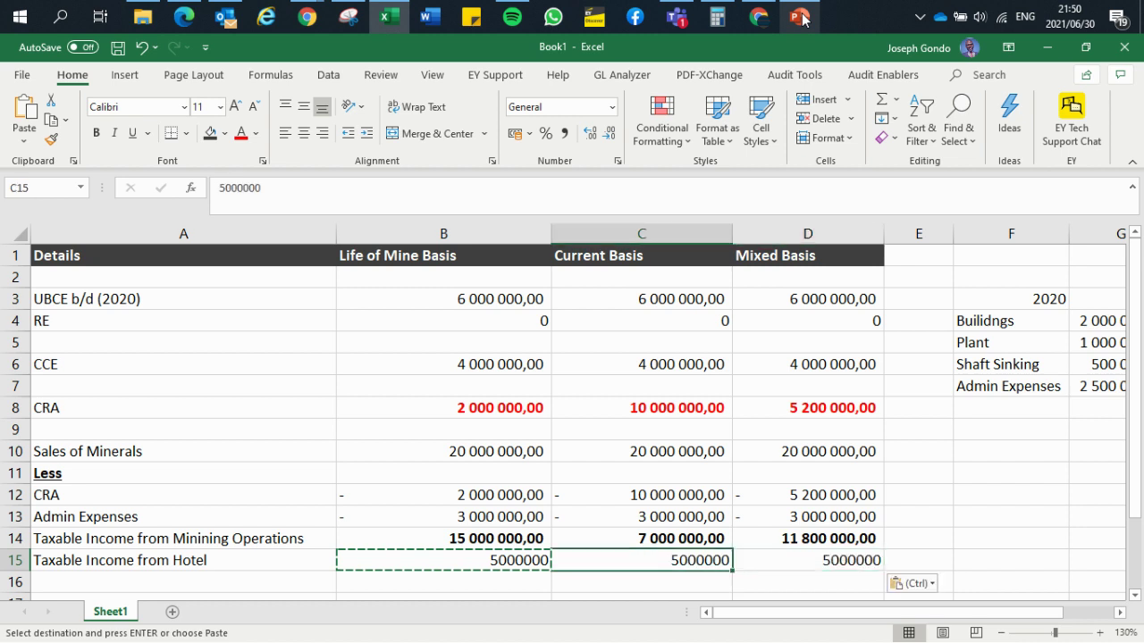
pyautogui.hotkey('shift', 'Left')
pyautogui.hotkey('shift', 'Left')
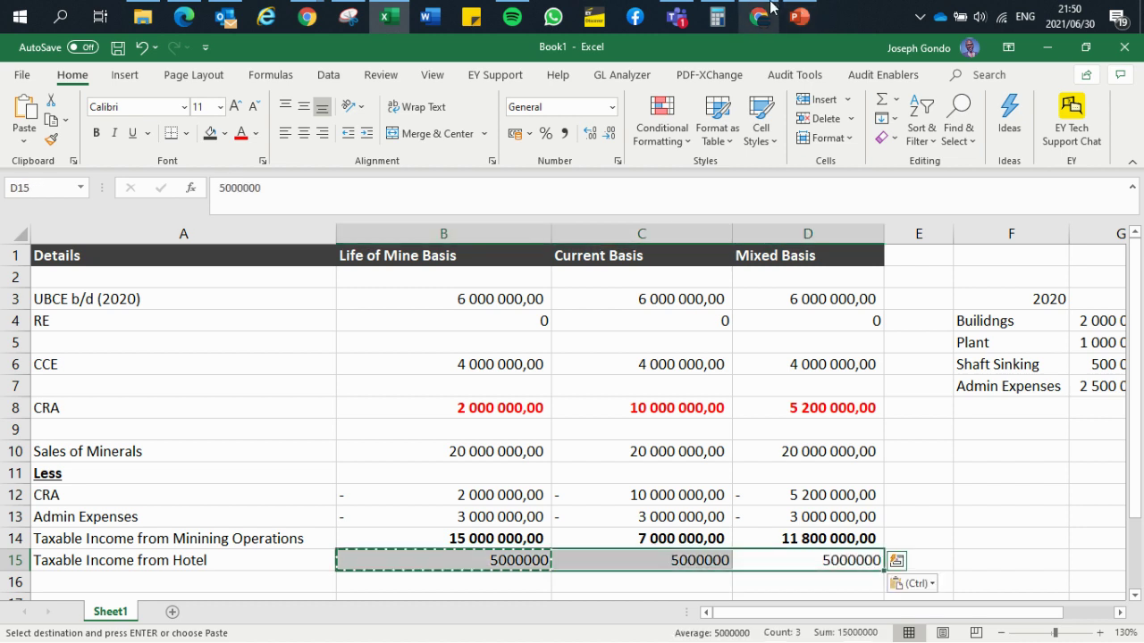
pyautogui.click(564, 134)
# Enter the row label "Total Taxable Income Income" in A16.
pyautogui.click(215, 587)
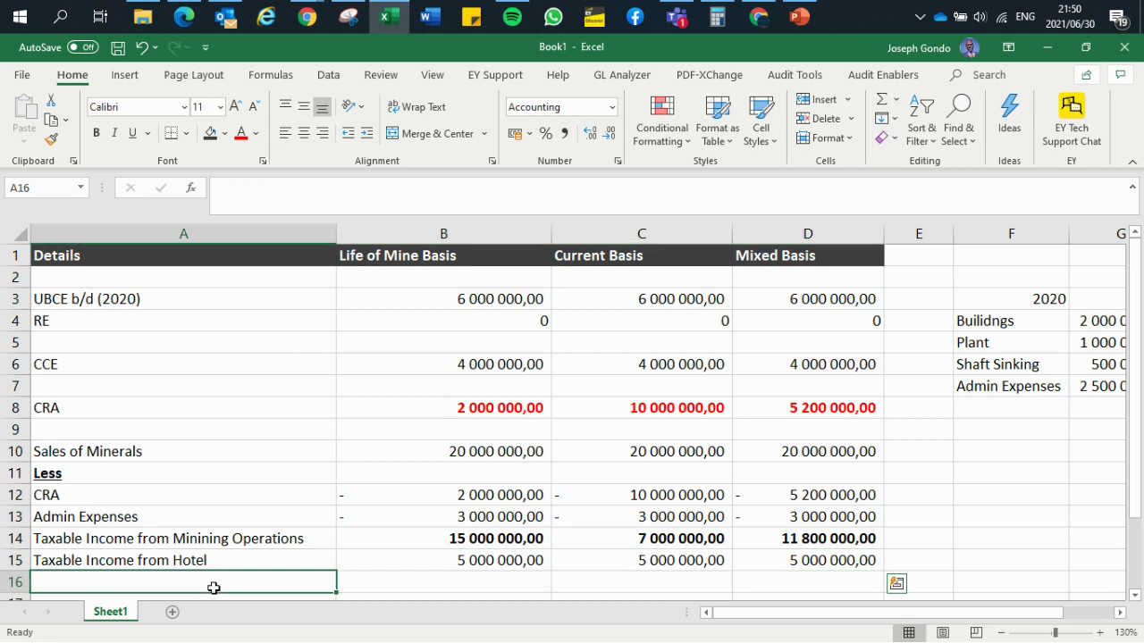
pyautogui.write('Total Taxable Incom')
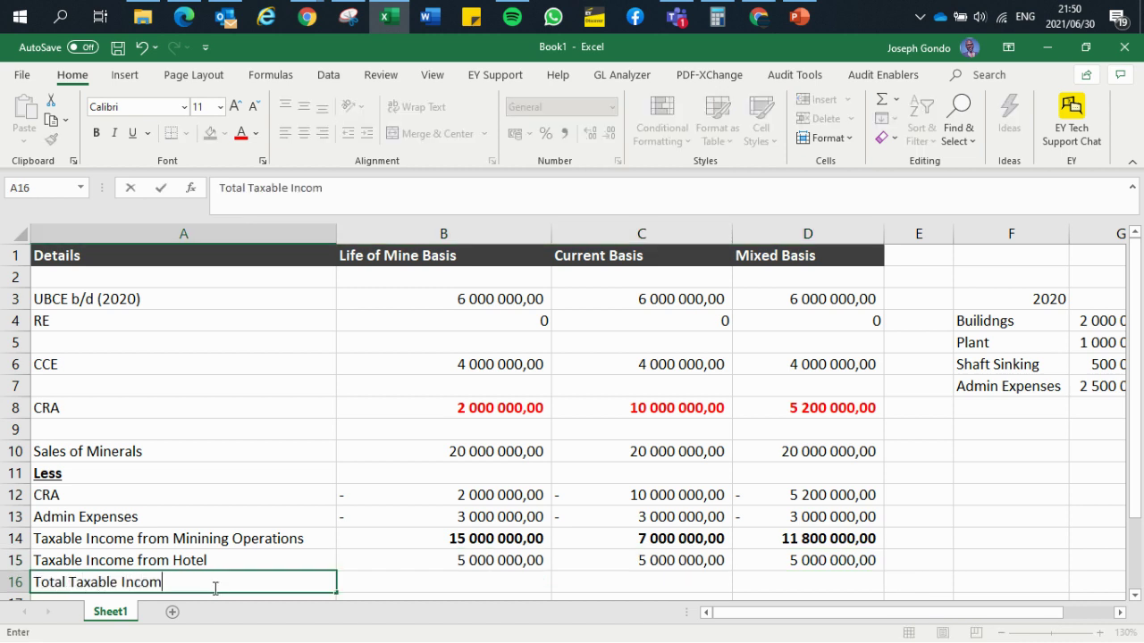
pyautogui.write('e Income Inco')
pyautogui.press('Return')
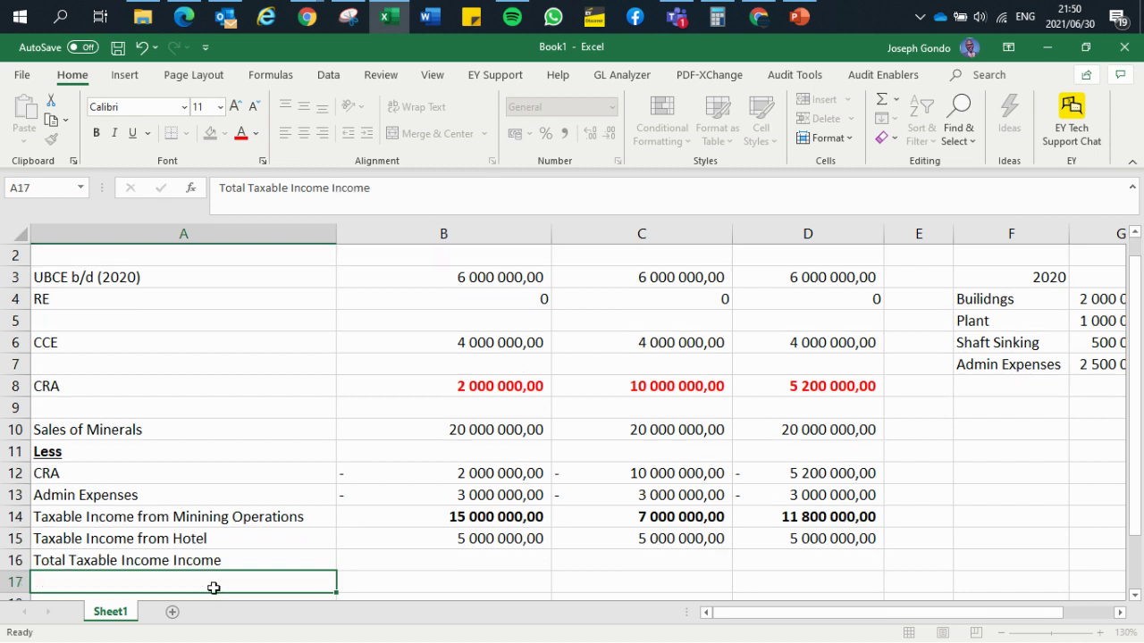
# Calculate the Life of Mine total taxable income in B16 with the formula =B14+B15.
pyautogui.press('Up')
pyautogui.press('Right')
pyautogui.write('=')
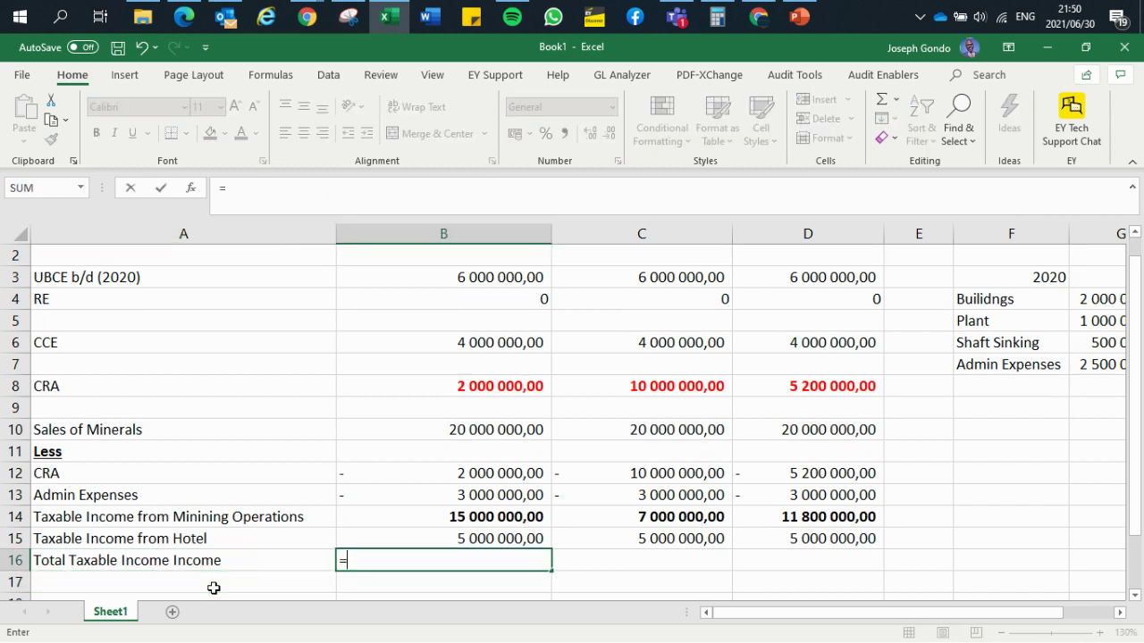
pyautogui.click(439, 512)
pyautogui.write('+')
pyautogui.click(472, 537)
pyautogui.hotkey('ctrl', 'Return')
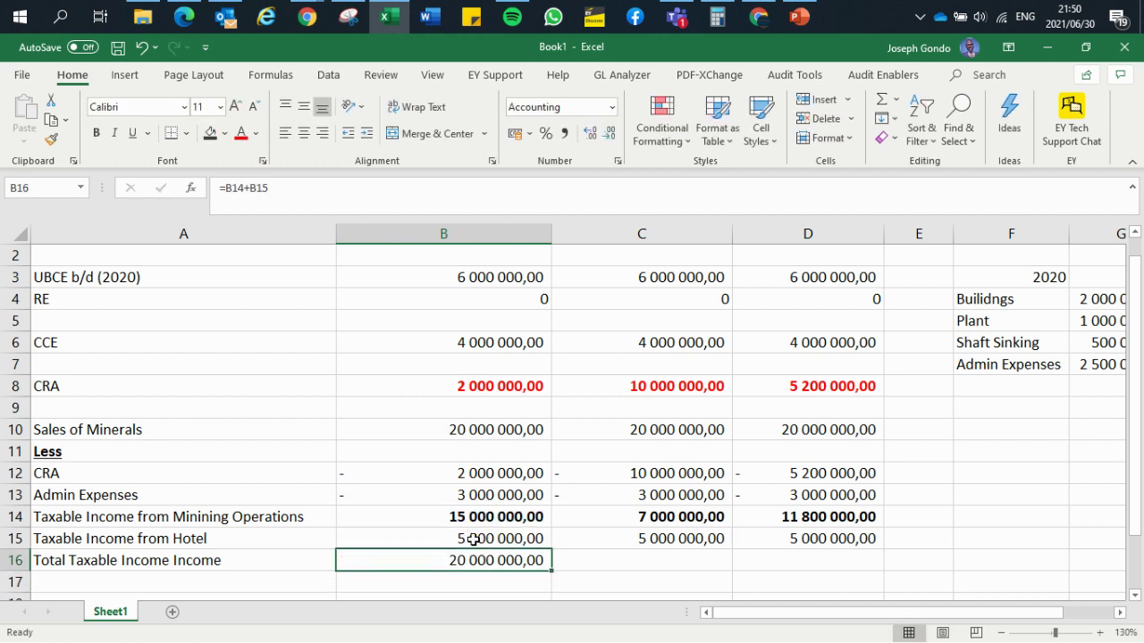
# Copy the total taxable income formula from B16 to the Current Basis and Mixed Basis cells C16 and D16.
pyautogui.hotkey('ctrl', 'c')
pyautogui.press('Right')
pyautogui.hotkey('ctrl', 'v')
pyautogui.press('Right')
pyautogui.hotkey('ctrl', 'v')
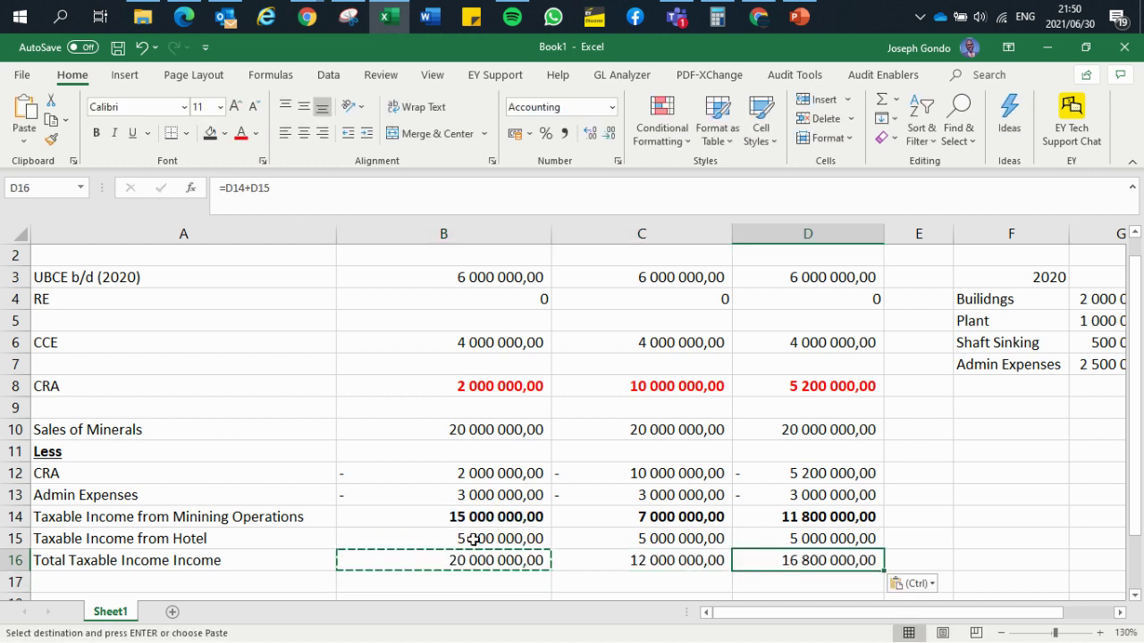
# Make the total taxable income amounts in B16:D16 bold and colour them red.
pyautogui.hotkey('shift', 'Left')
pyautogui.hotkey('shift', 'Left')
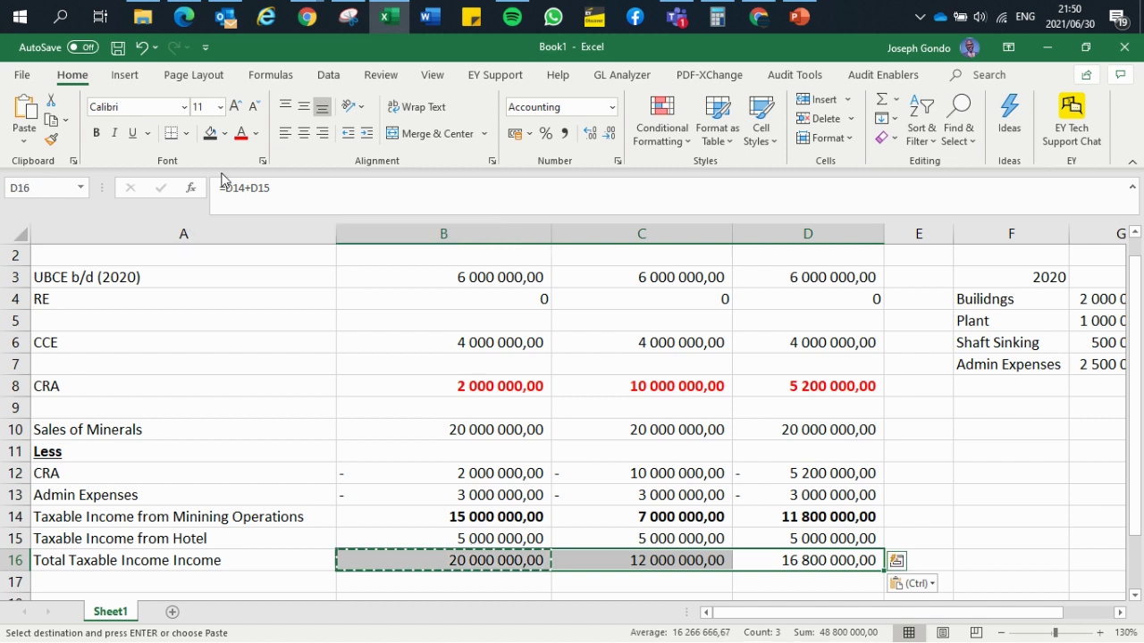
pyautogui.click(96, 134)
pyautogui.click(770, 490)
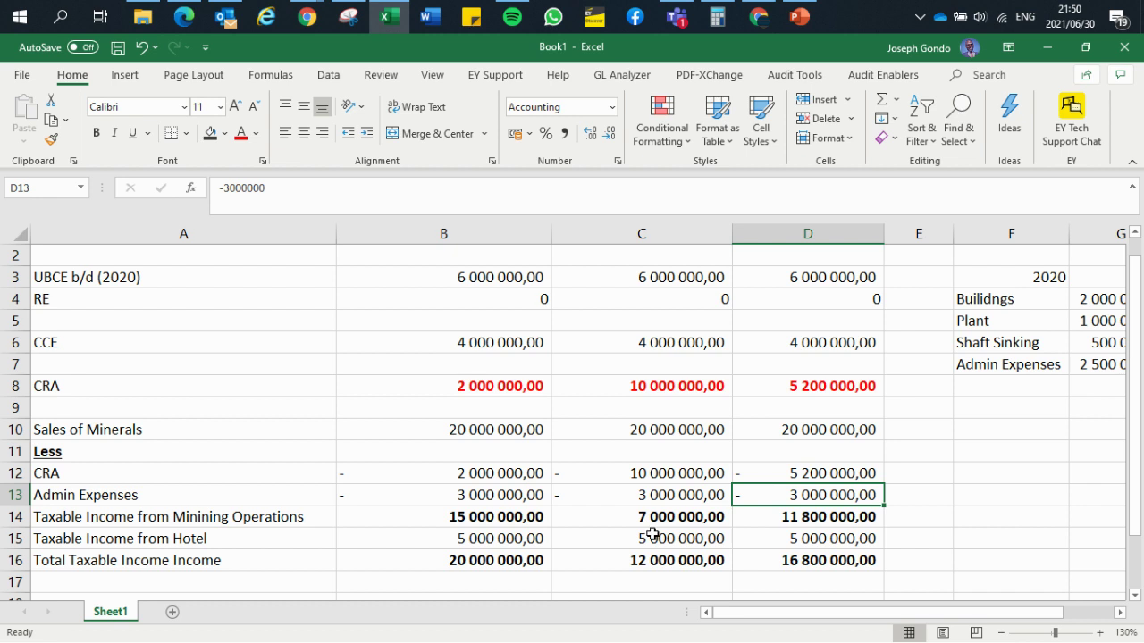
pyautogui.moveTo(545, 559); pyautogui.dragTo(891, 551)
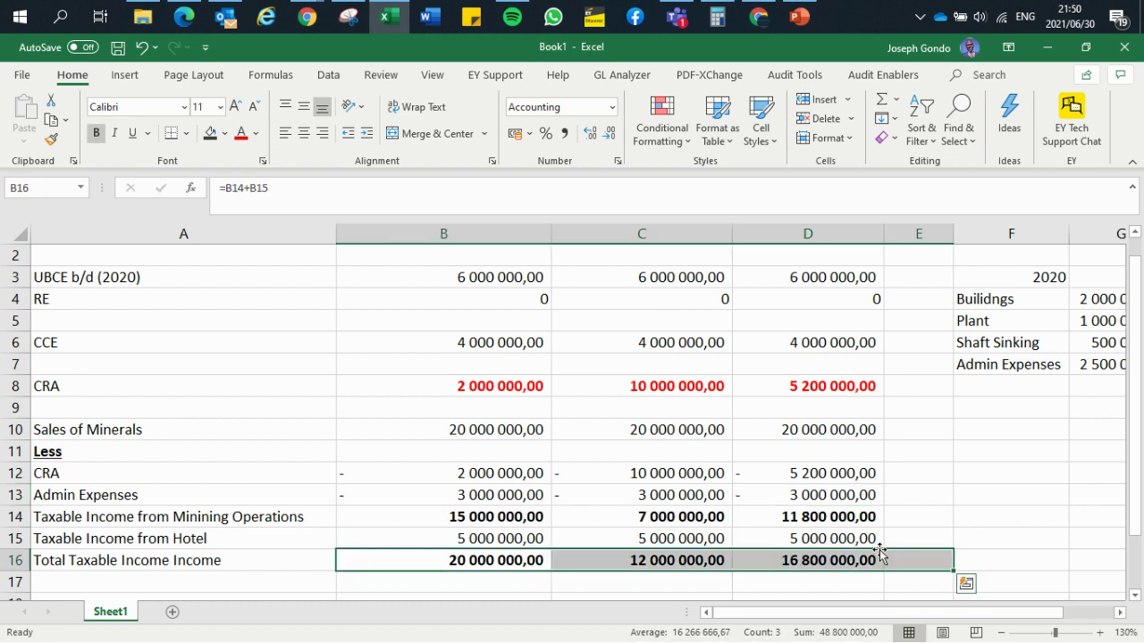
pyautogui.click(238, 142)
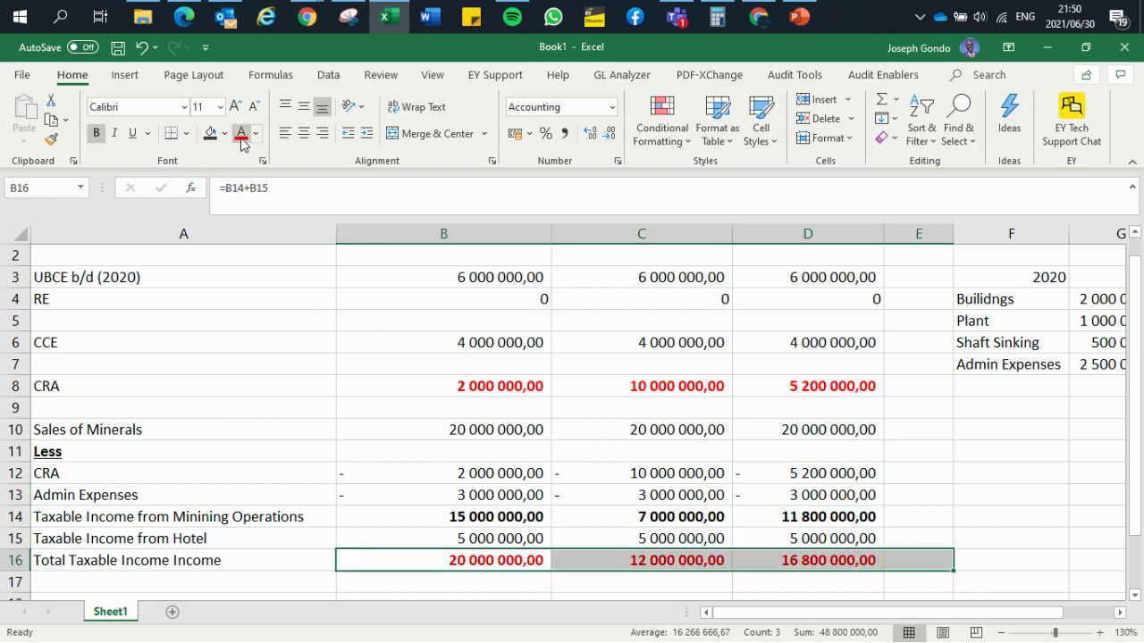
pyautogui.click(583, 415)
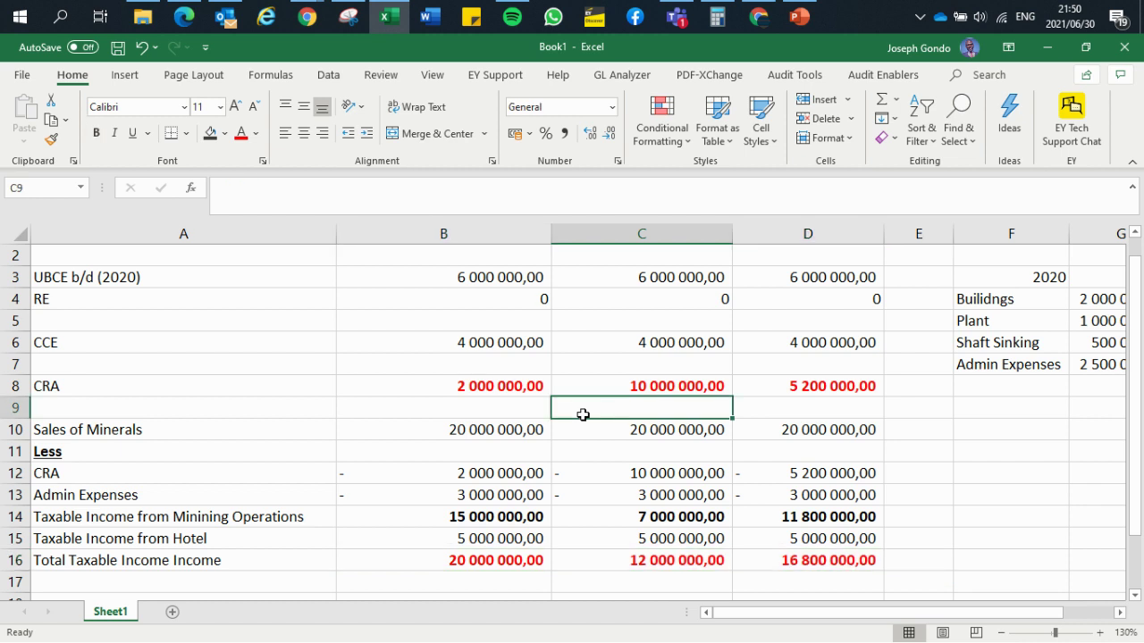
# Apply the comma accounting format without decimal places to columns B through D.
pyautogui.moveTo(480, 235); pyautogui.dragTo(807, 242)
pyautogui.click(564, 133)
pyautogui.click(609, 133)
pyautogui.click(616, 139)
pyautogui.click(759, 374)
pyautogui.scroll(1, 759, 375)
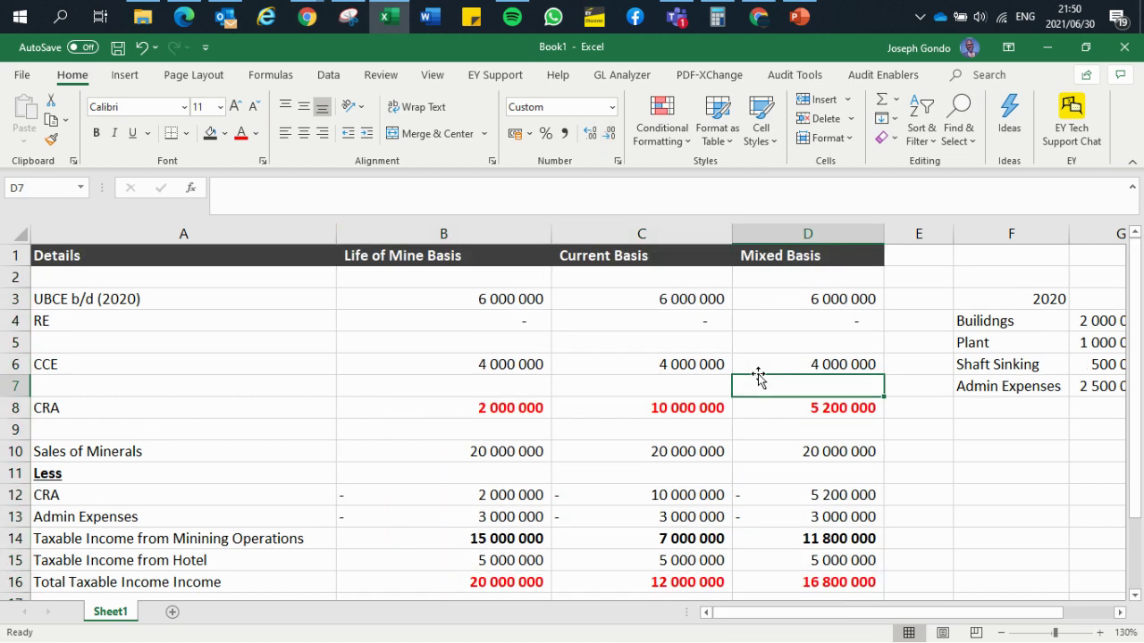